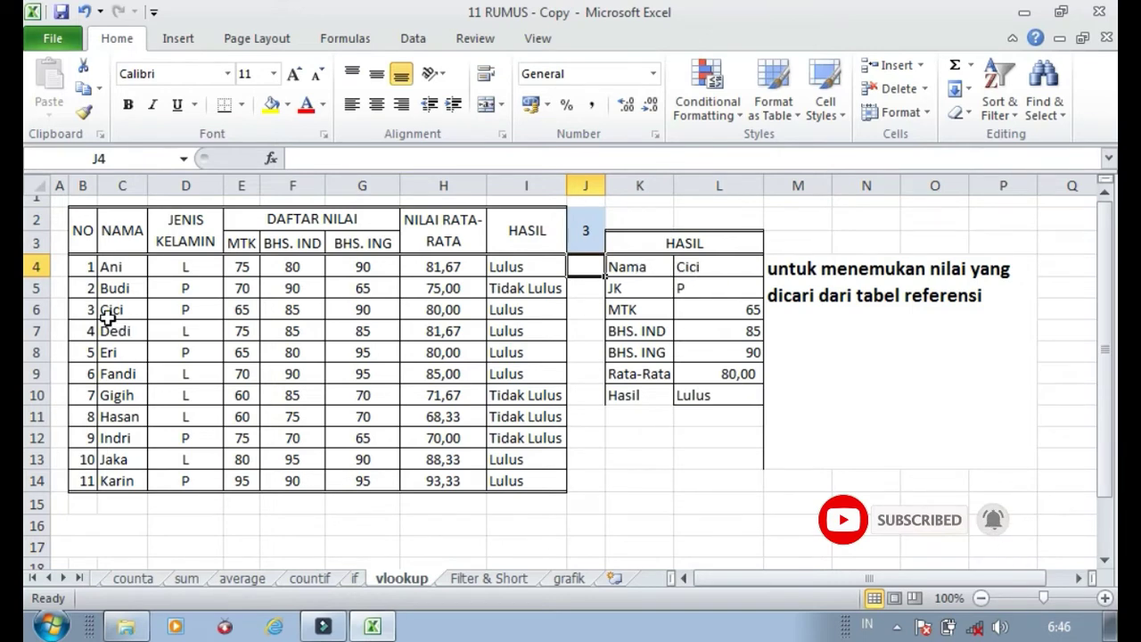
click(589, 239)
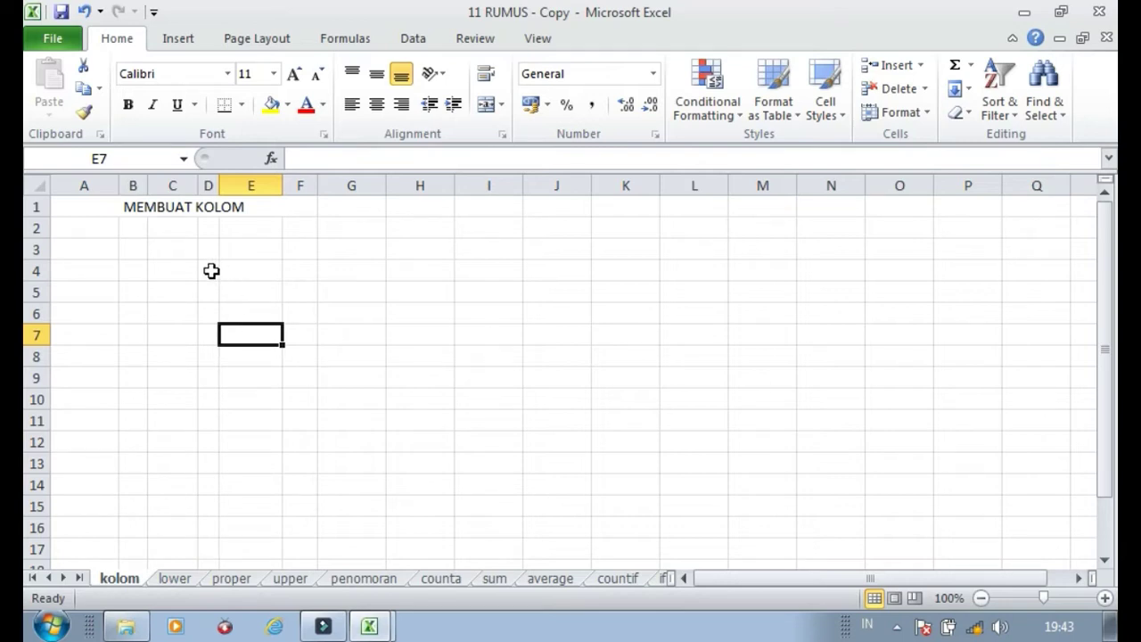
click(140, 234)
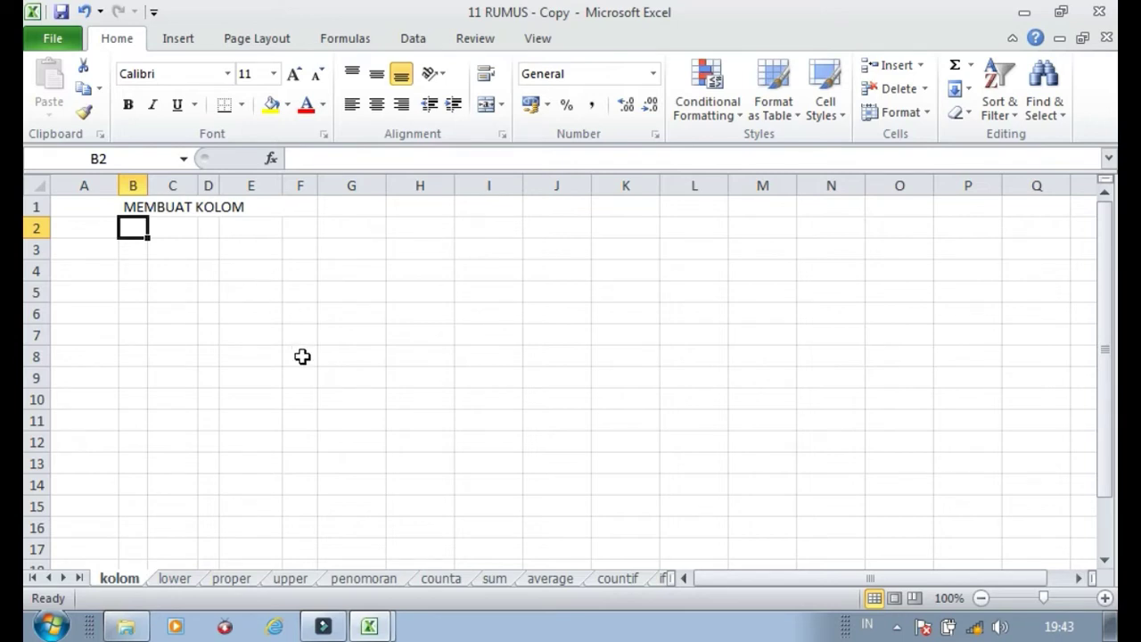
shift+click(329, 544)
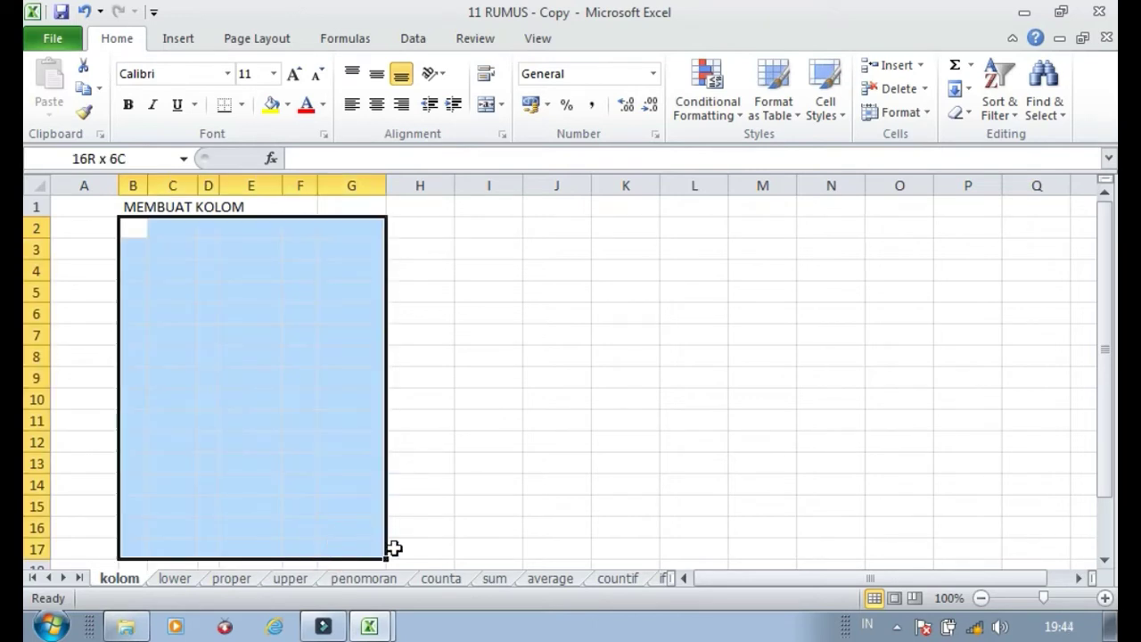
shift+click(428, 548)
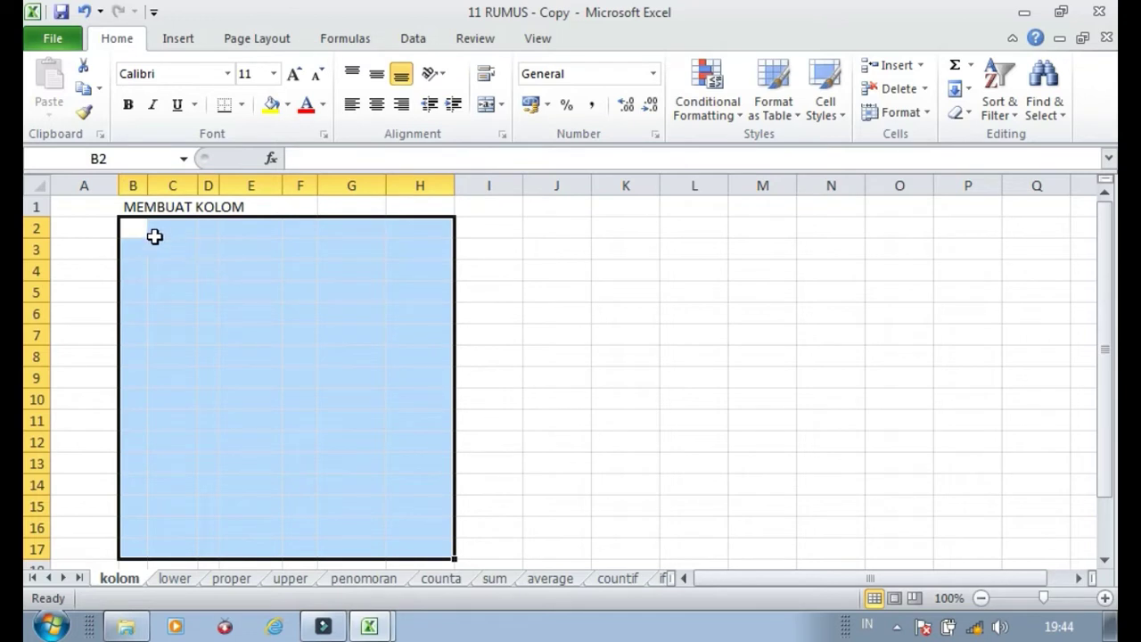
- Enter the headers NO, NAMA and JENIS KELAMIN in cells B2, C2 and D2 of the kolom sheet
click(138, 230)
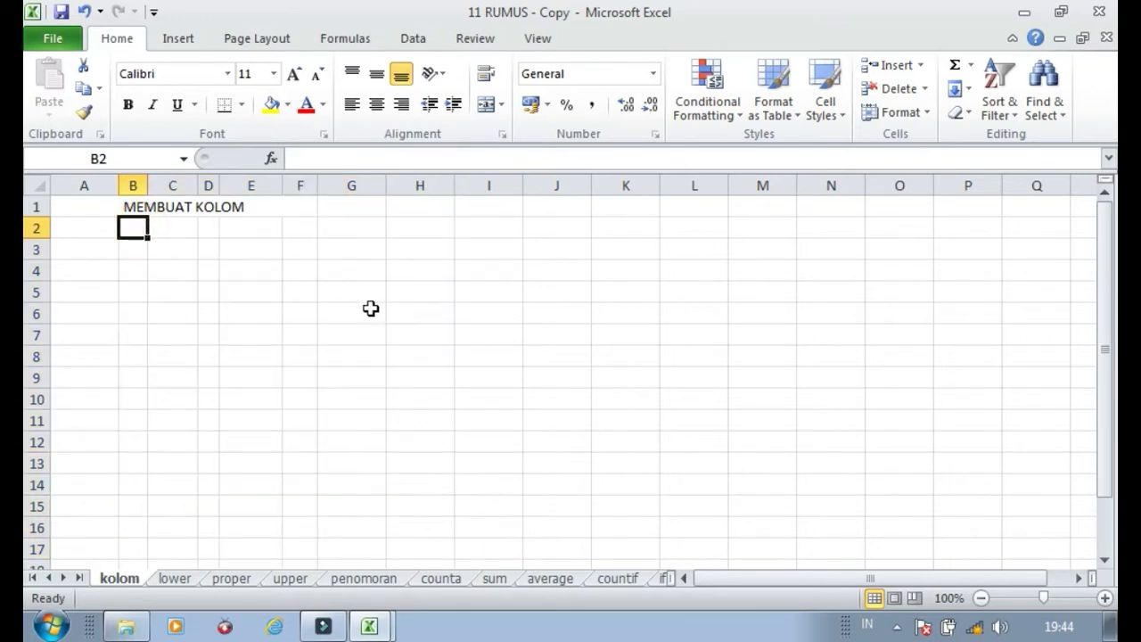
text(NO)
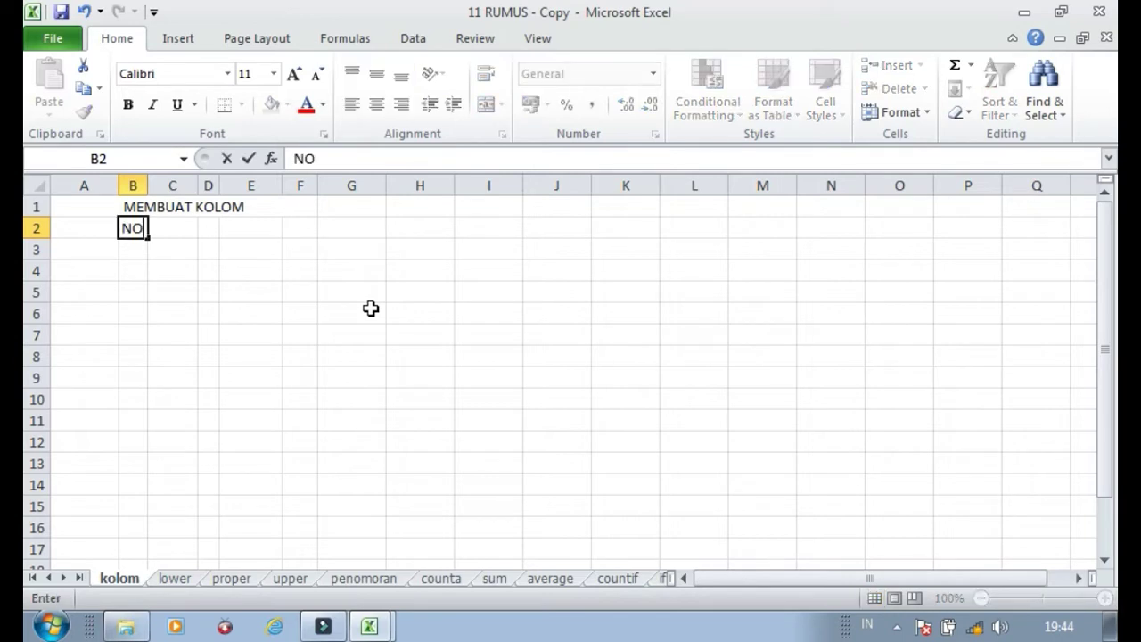
key(Tab)
text(NAMA)
key(Tab)
text(JENIS KELAMIN)
key(Tab)
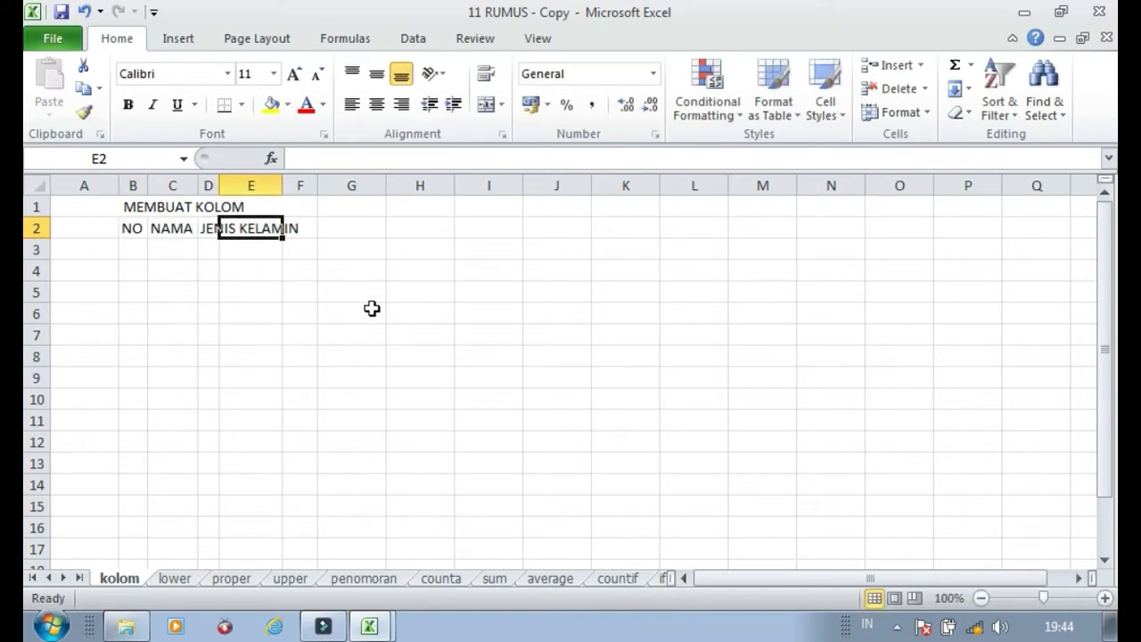
- Enter the header DAFTAR NILAI in cell E2 and the subheader MTK below it in E3
text(DAFTAR NILAI)
key(Return)
key(Tab)
text(MTK)
key(Tab)
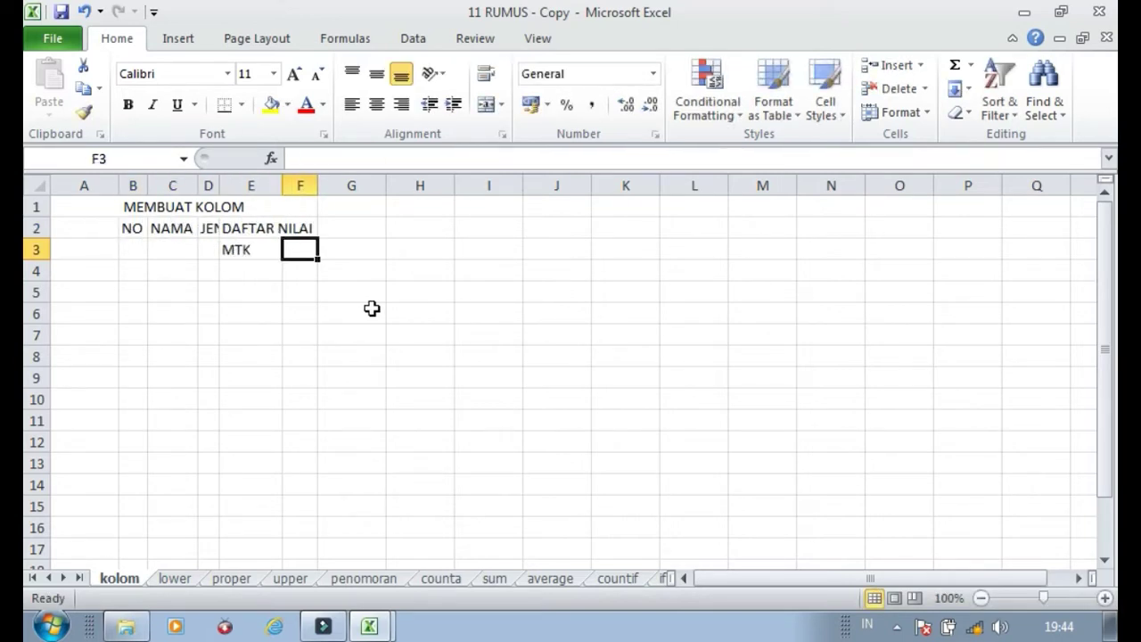
- Enter the subheaders BHS. IND in cell F3 and BHS.ING in cell G3
text(BHS.)
key(Tab)
text(IND)
key(BackSpace)
key(BackSpace)
key(BackSpace)
text(BHS.ING)
key(Tab)
- Enter the headers NILAI RATA-RATA in cell H2 and HASIL in cell I2
key(Up)
text(N)
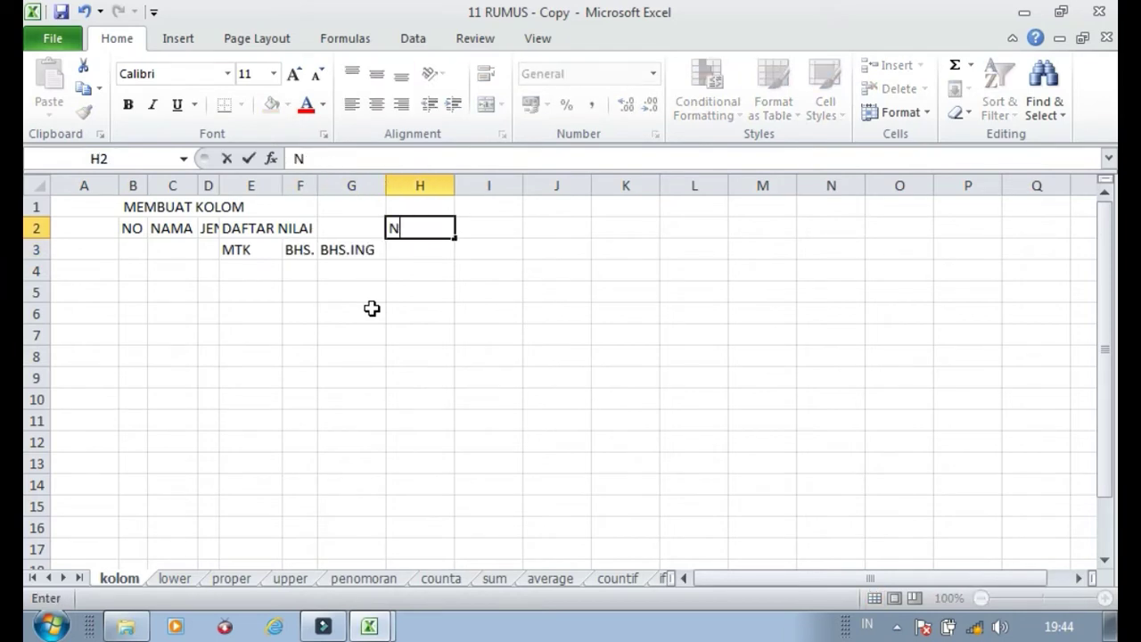
text(ILAI RATA-RATA)
key(Tab)
text(HASIL)
key(Down)
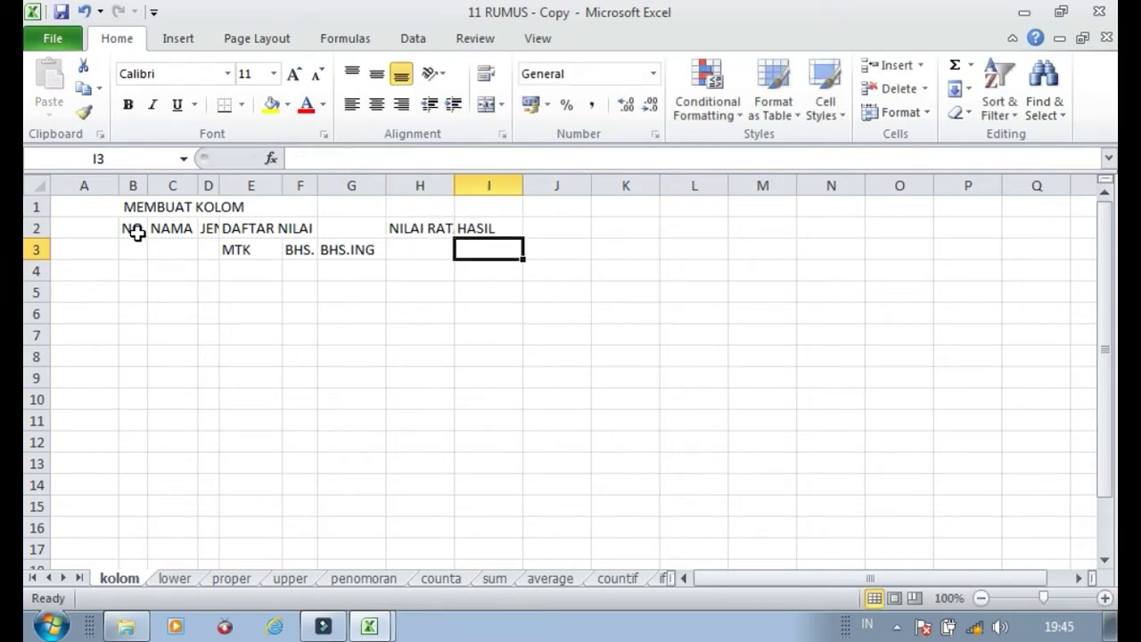
- Merge and center the NO header over B2:B3 and the NAMA header over C2:C3
click(134, 230)
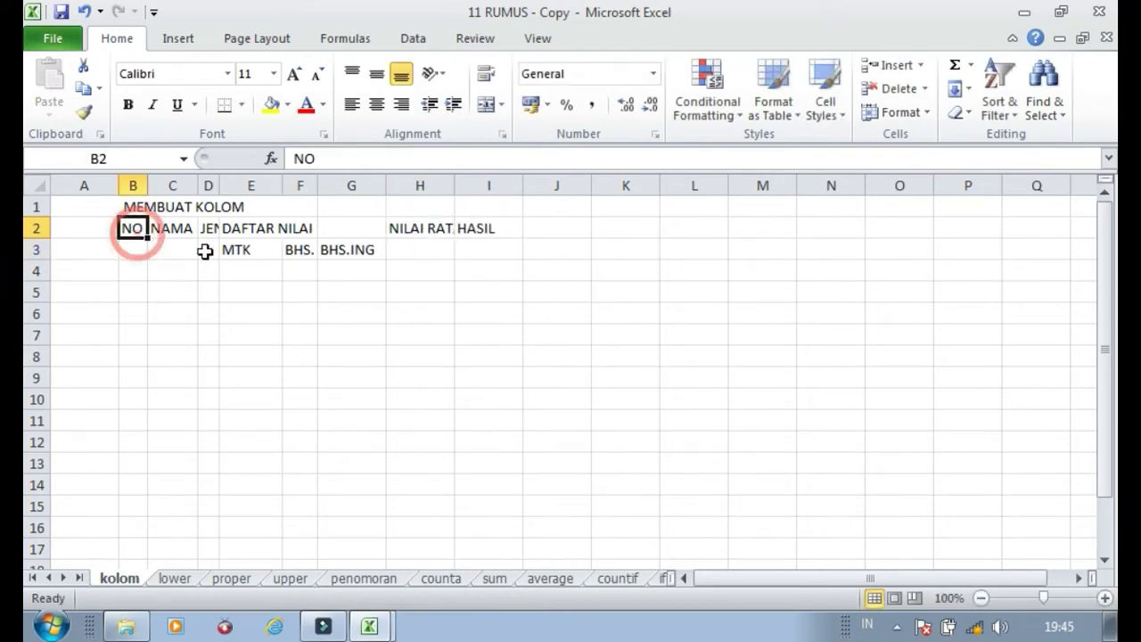
shift+click(141, 252)
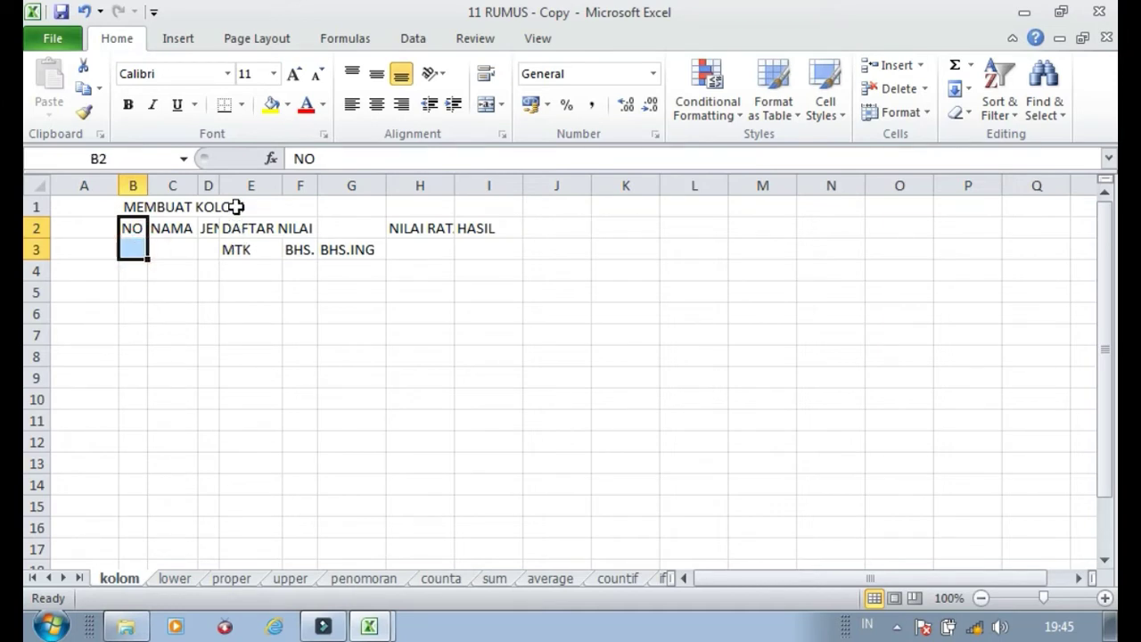
click(484, 105)
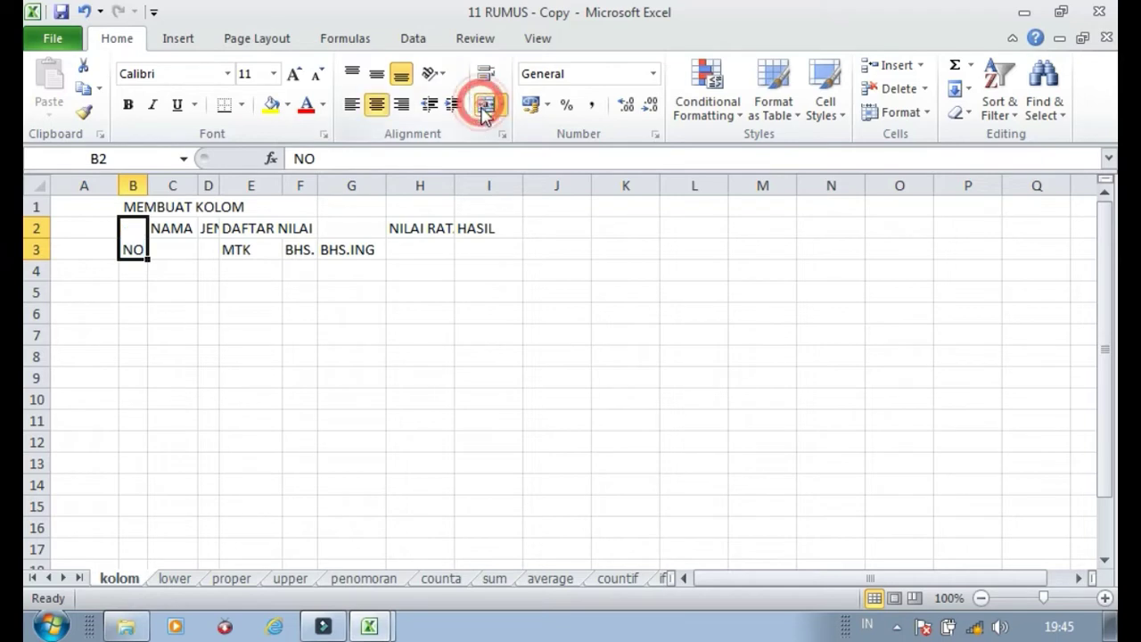
click(178, 230)
shift+click(174, 251)
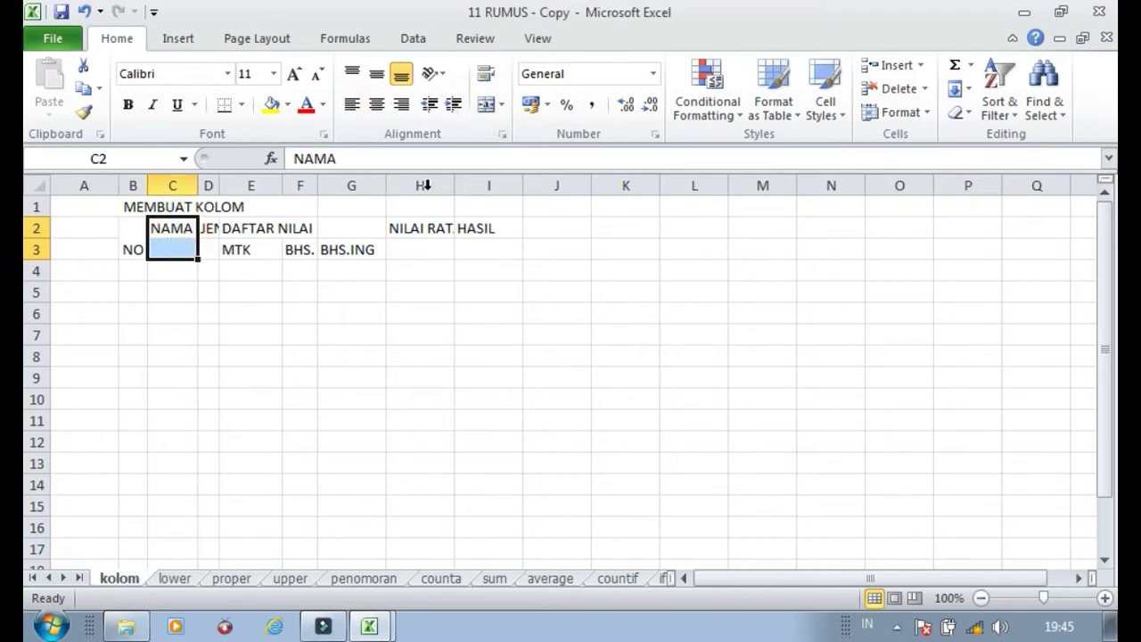
click(484, 104)
- Merge and center the JENIS KELAMIN header over D2:D3 and DAFTAR NILAI across E2:G2
drag(209, 233, 361, 228)
click(484, 105)
click(486, 104)
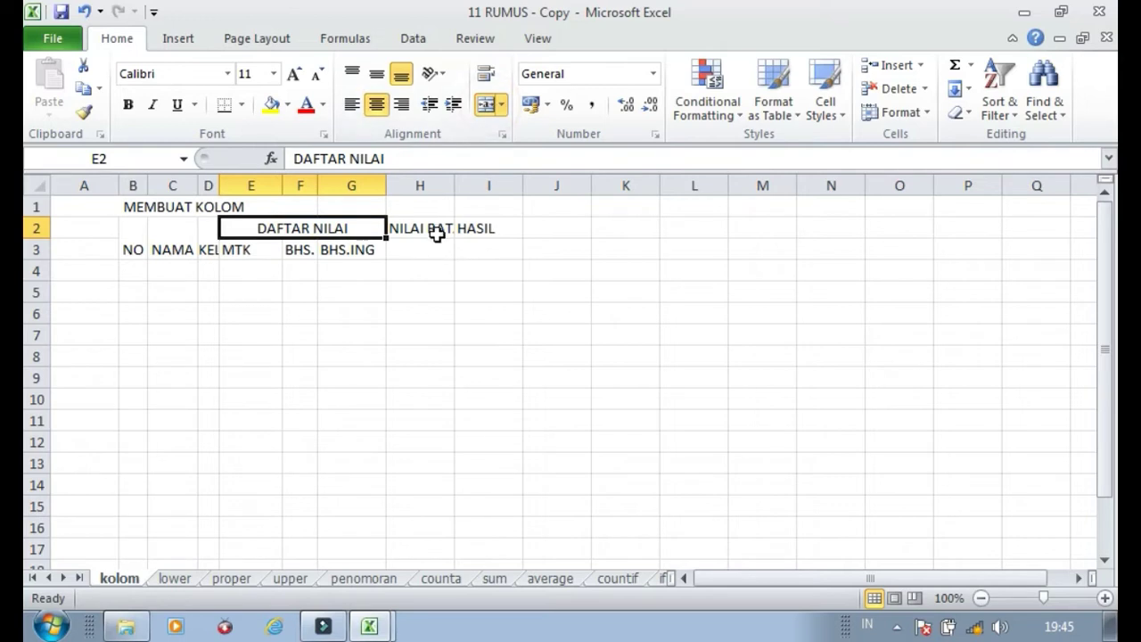
- Merge and center the NILAI RATA-RATA header over H2:H3 and the HASIL header over I2:I3
drag(434, 229, 490, 252)
click(486, 104)
click(486, 104)
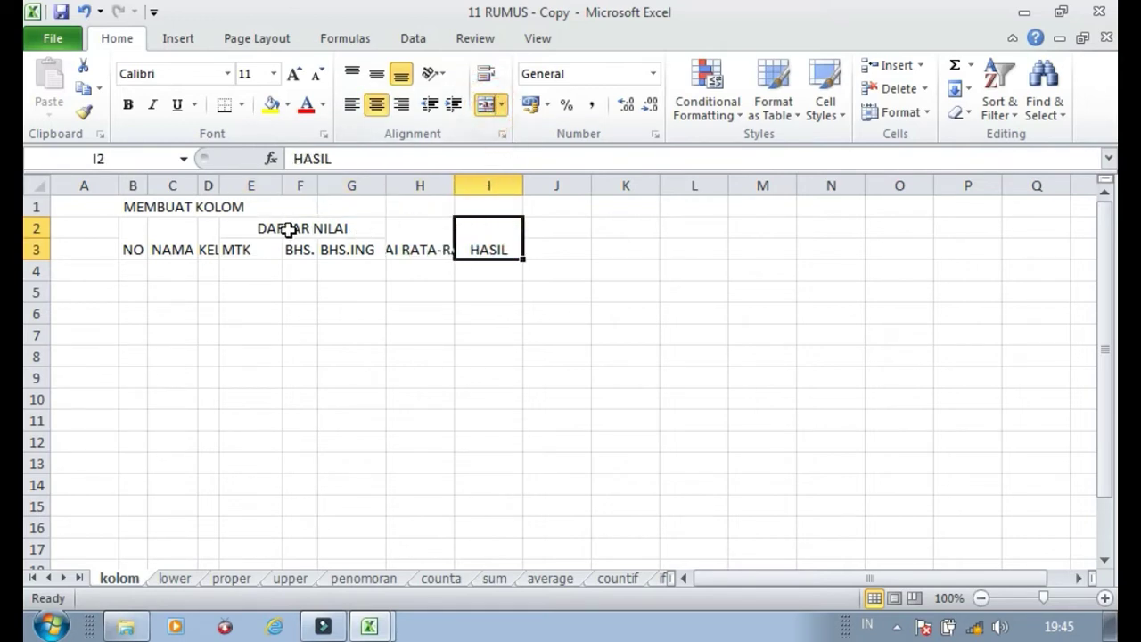
- Auto-fit the widths of columns C through I to their contents
click(141, 243)
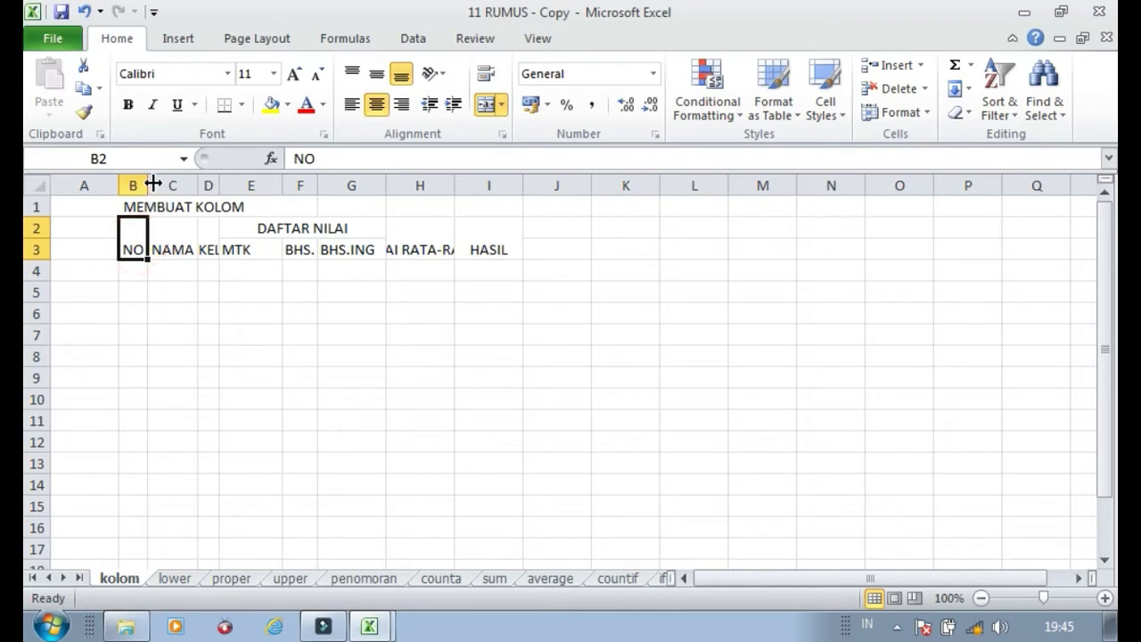
drag(157, 184, 517, 183)
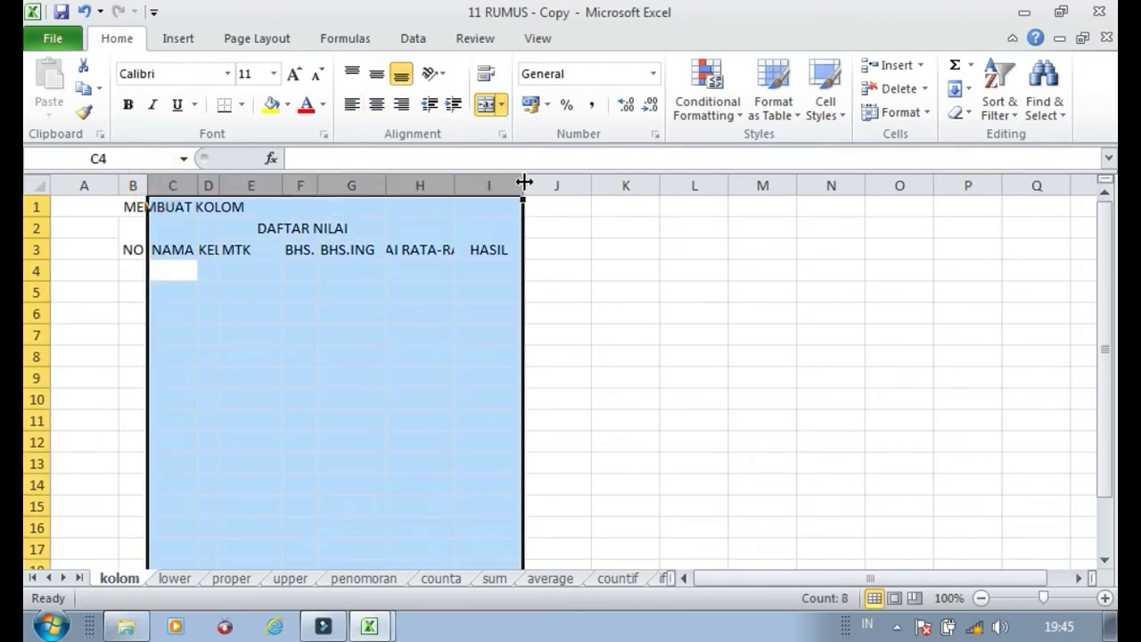
double_click(524, 182)
click(437, 292)
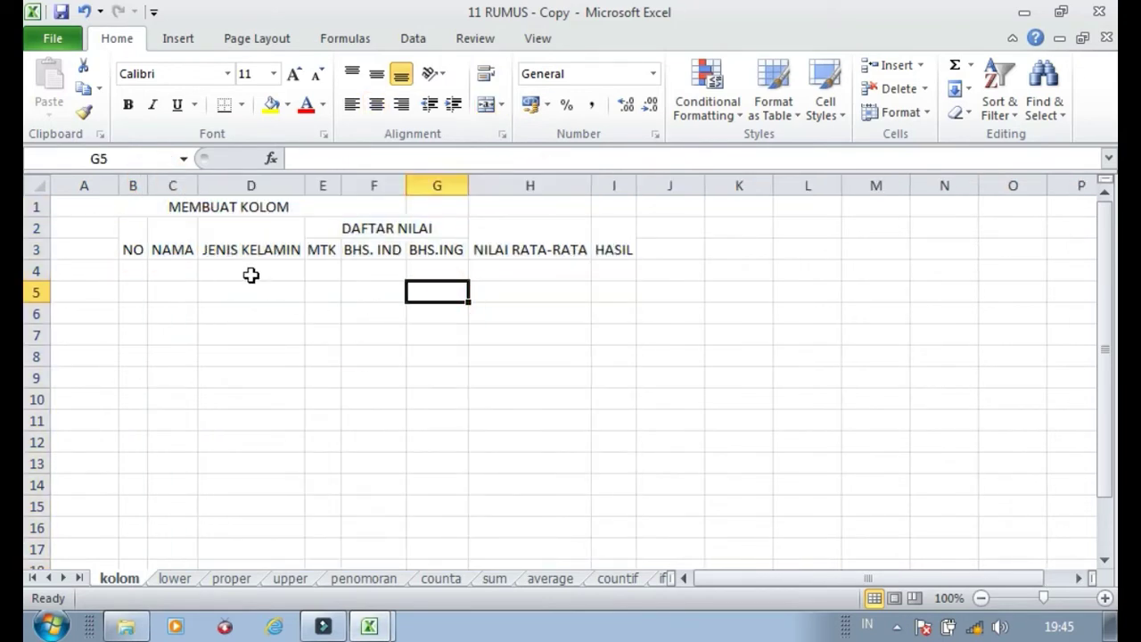
- Apply thin solid outline and inside borders to the table range B2:I17
drag(129, 236, 609, 548)
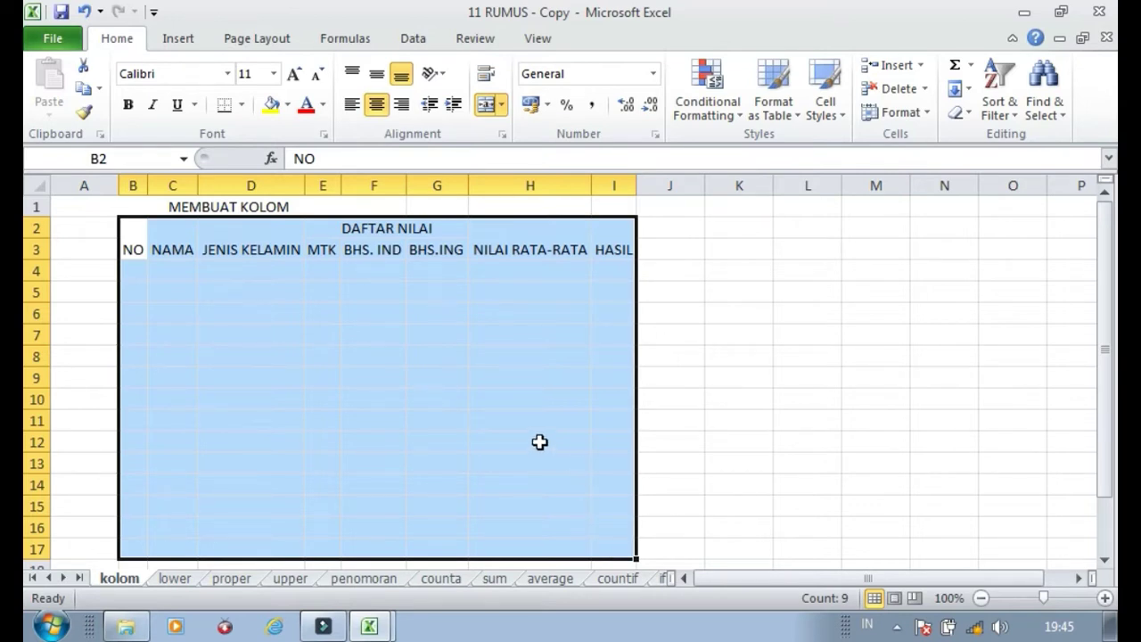
click(504, 134)
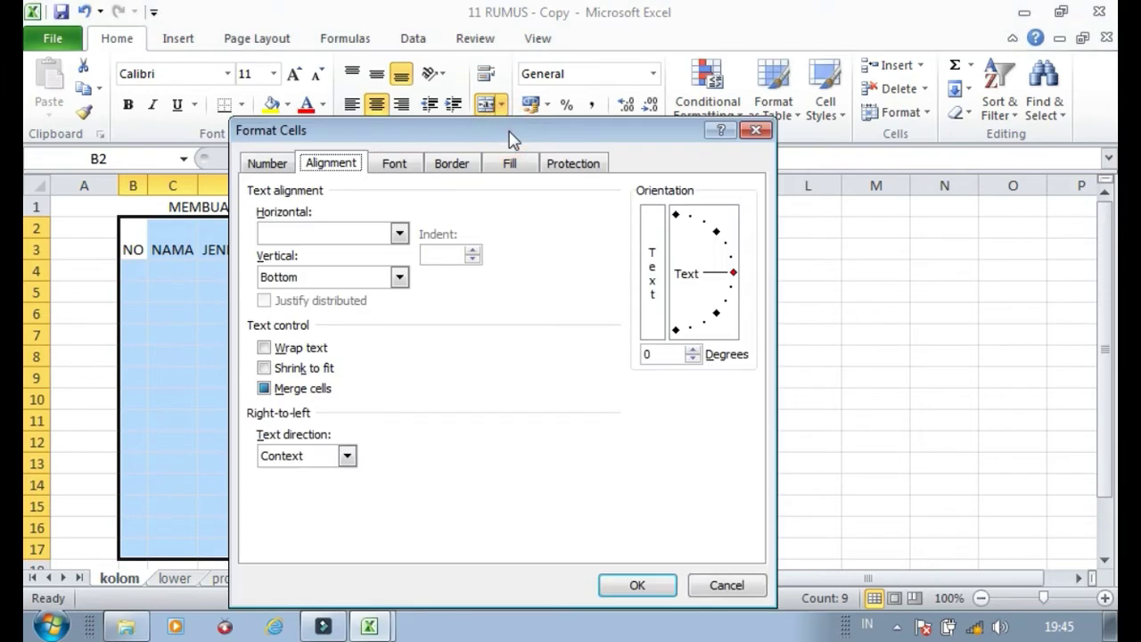
click(451, 163)
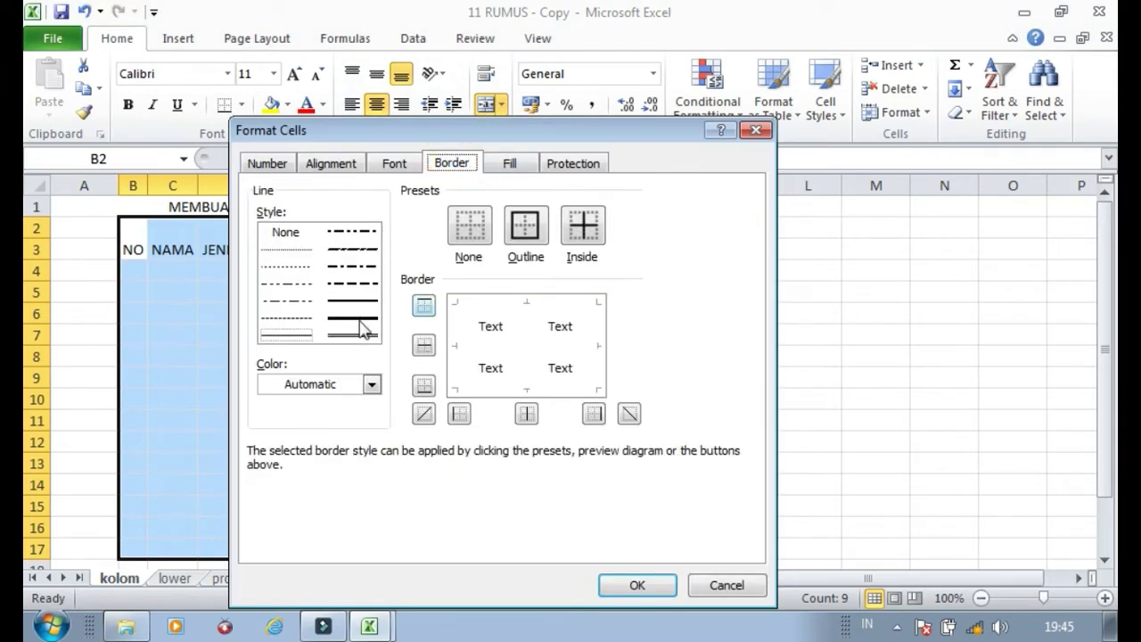
click(294, 335)
click(344, 314)
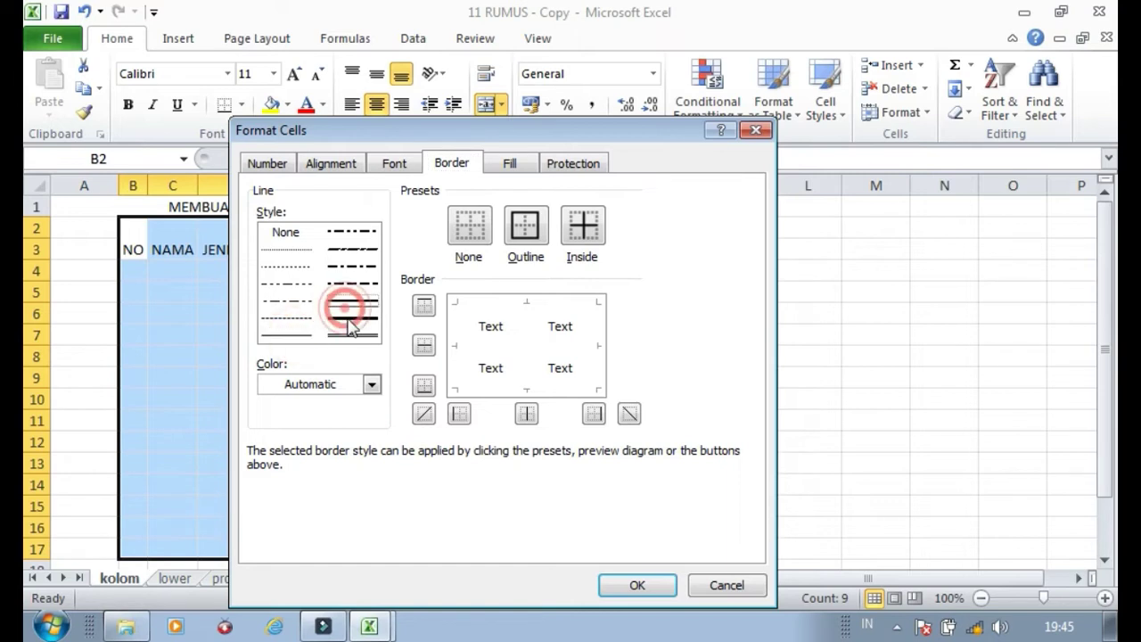
click(303, 335)
click(538, 243)
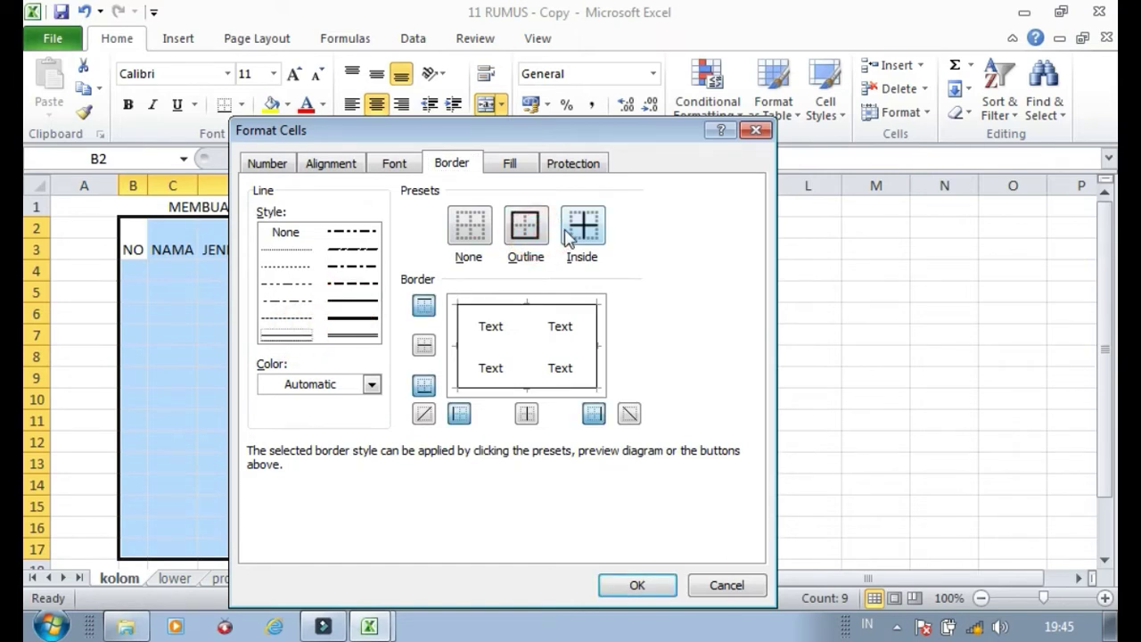
click(579, 239)
click(638, 583)
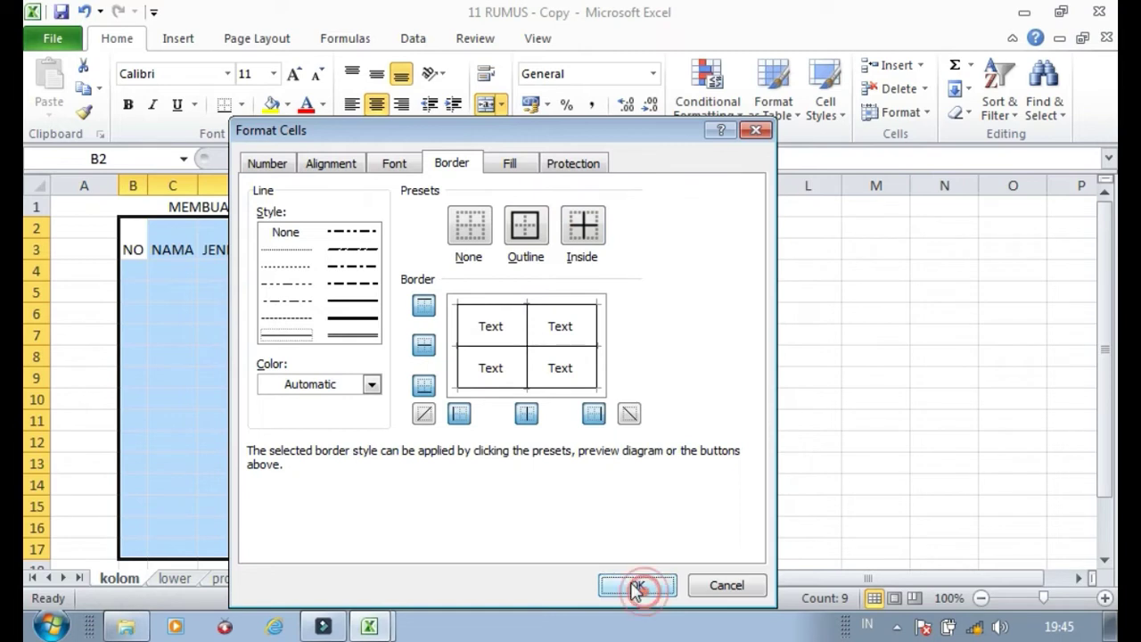
click(456, 392)
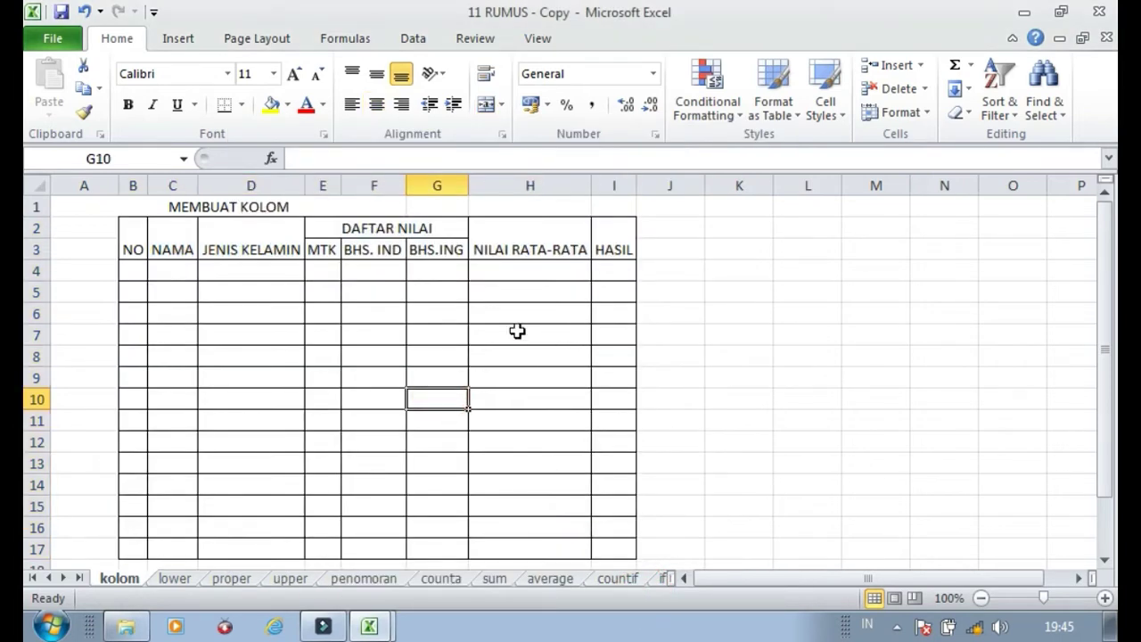
- Apply double-line borders to the top edge and the inner horizontal line of the header range B2:I3
drag(135, 245, 613, 252)
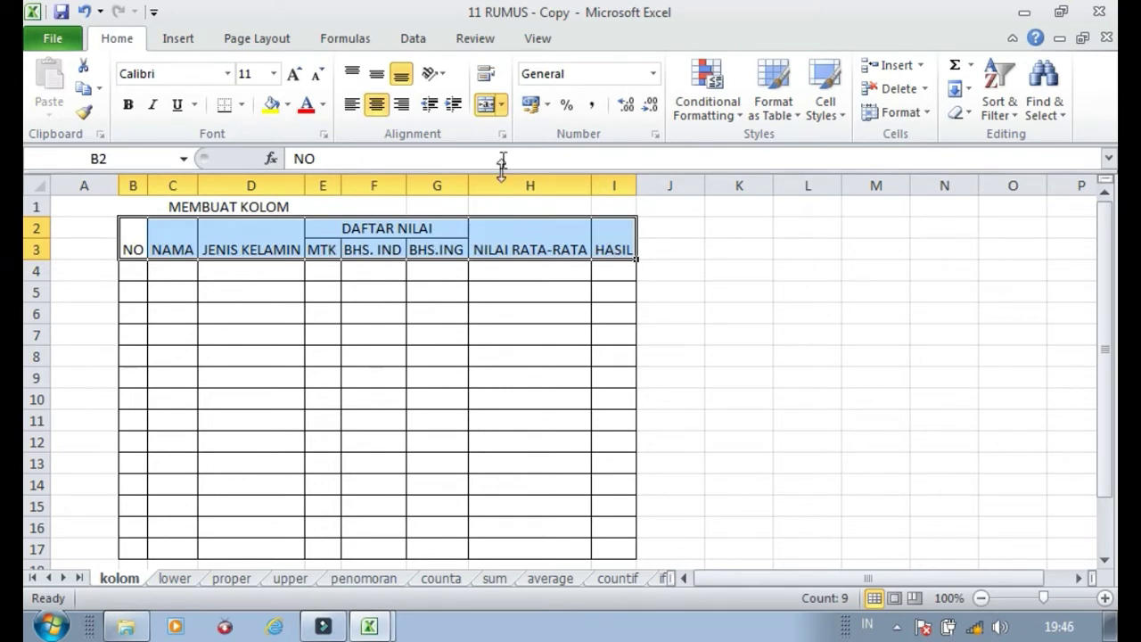
right_click(524, 230)
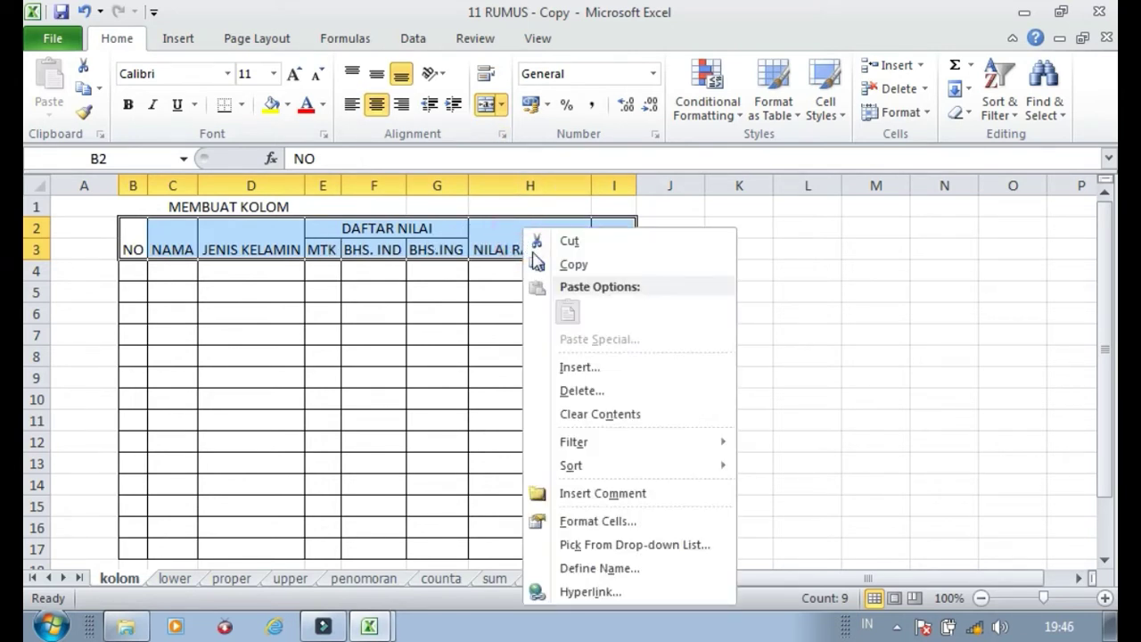
click(626, 517)
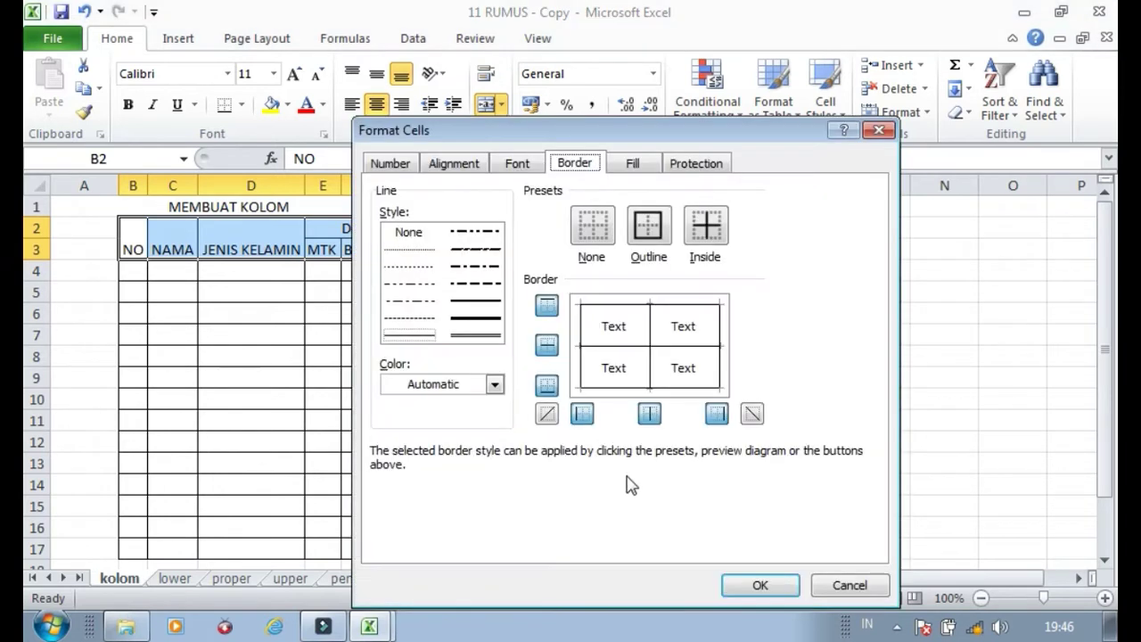
click(479, 335)
click(636, 303)
click(636, 346)
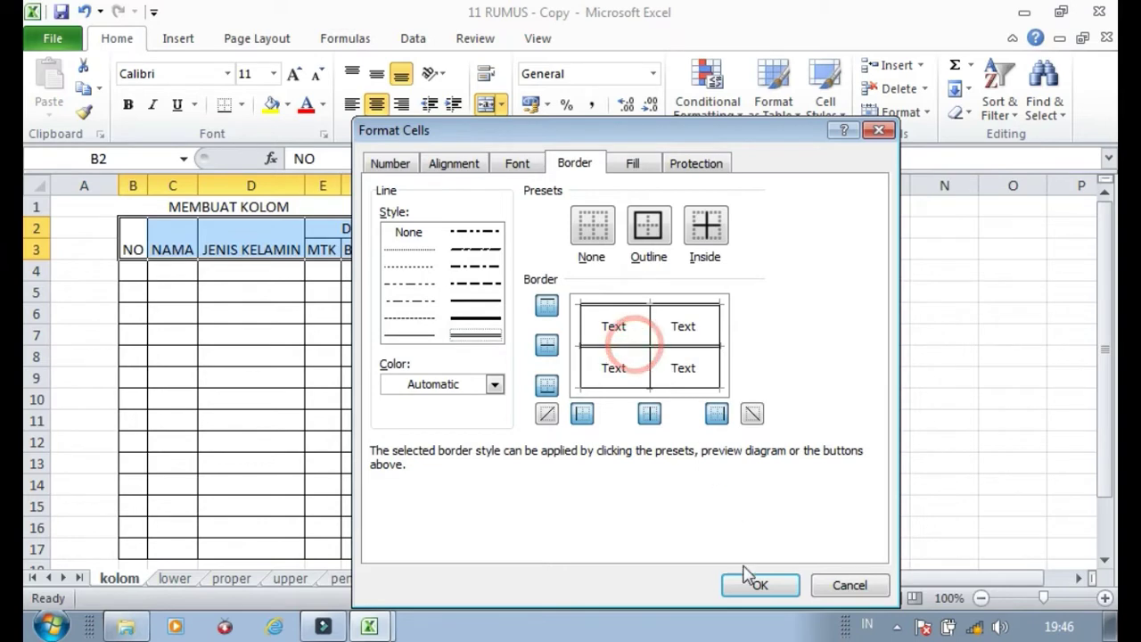
click(756, 584)
click(435, 380)
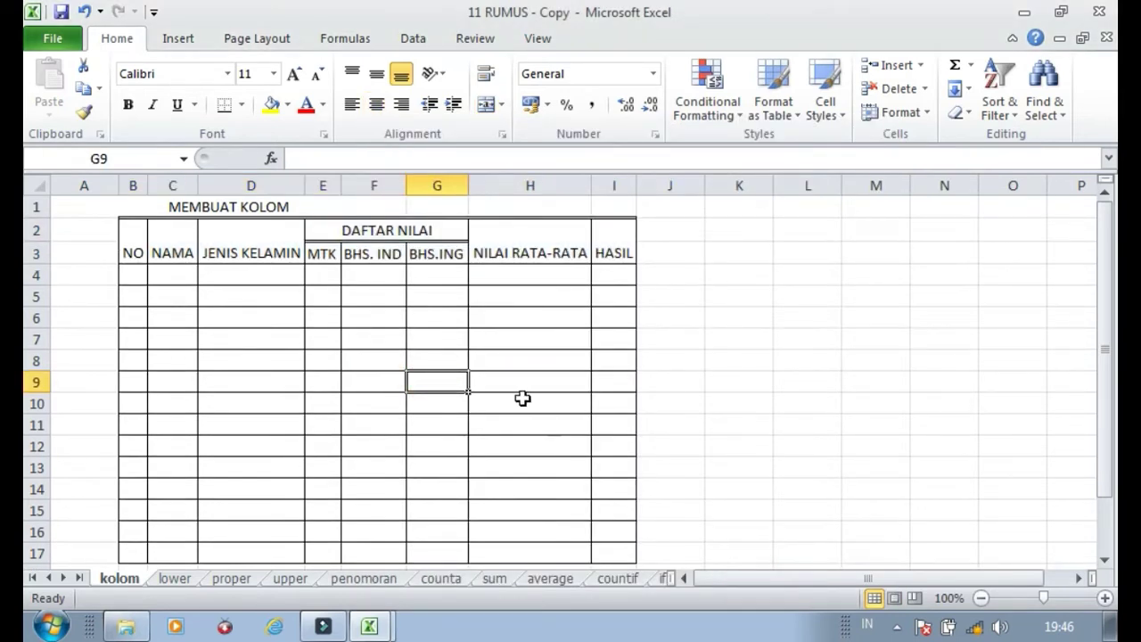
- On the lower sheet, enter the formula =LOWER(B3) in B4 to convert the sentence above to lowercase
scroll(520, 399, down, 2)
scroll(517, 399, up, 2)
click(175, 578)
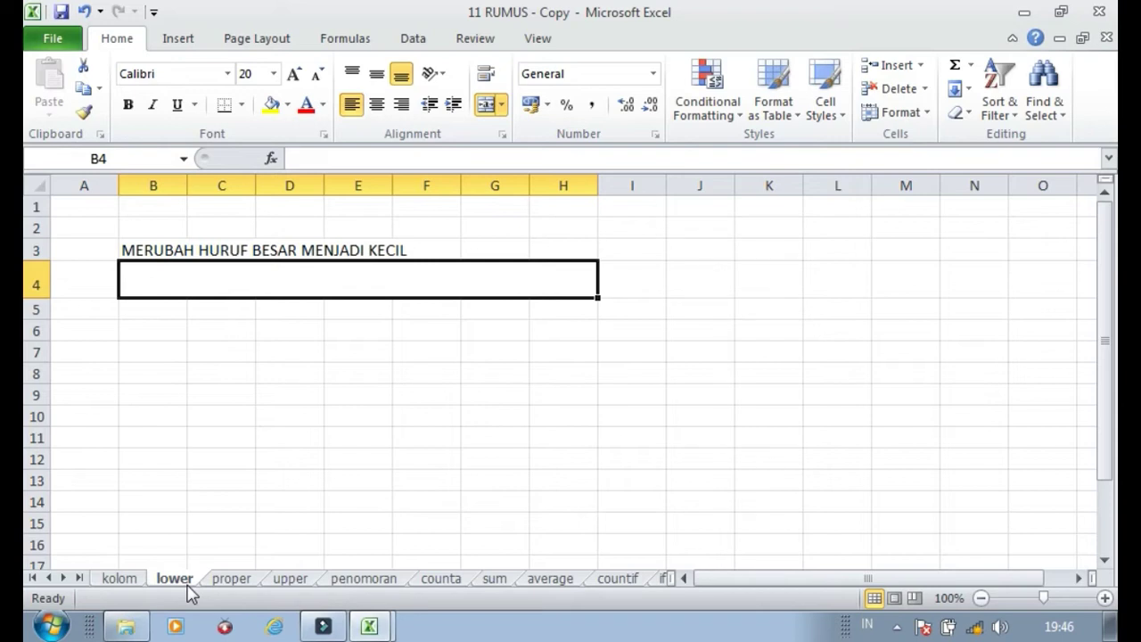
text(=)
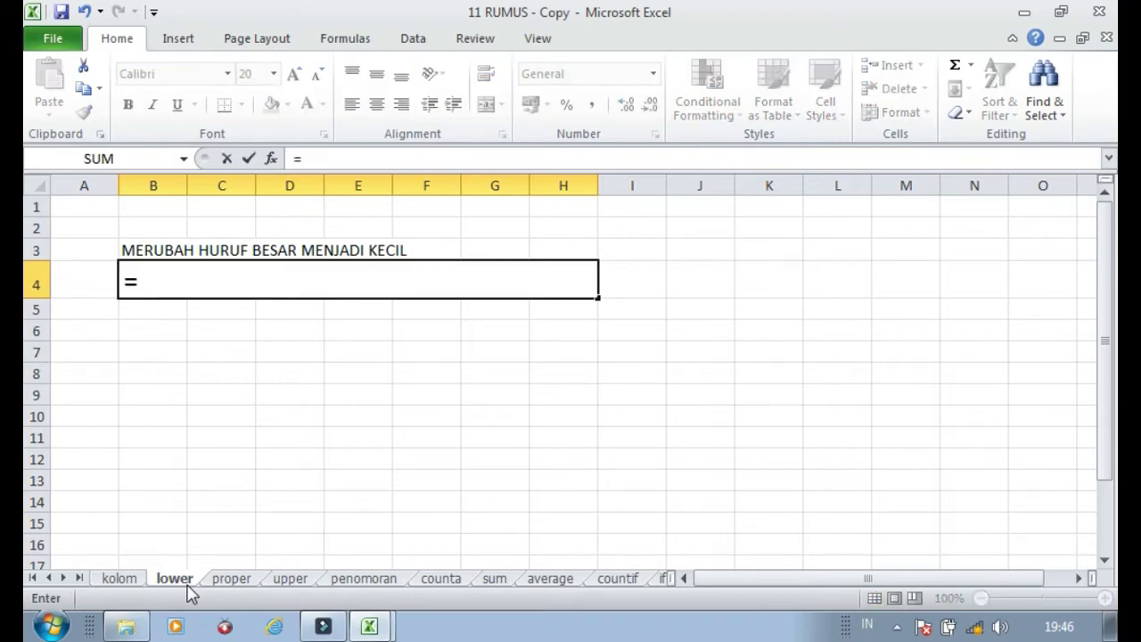
text(LOWE)
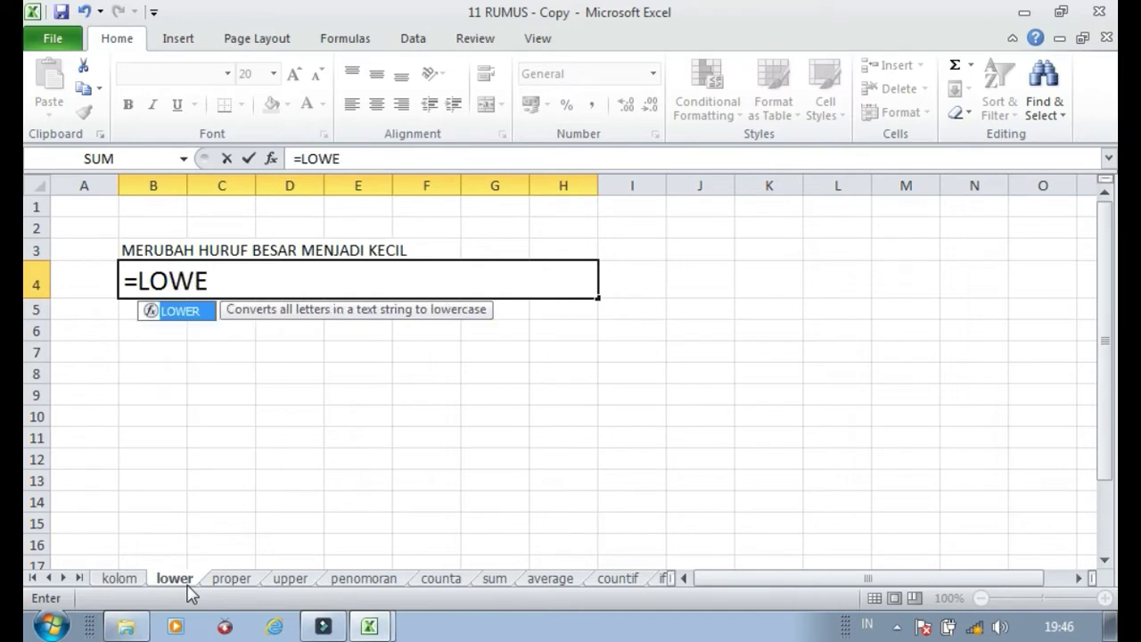
text(R()
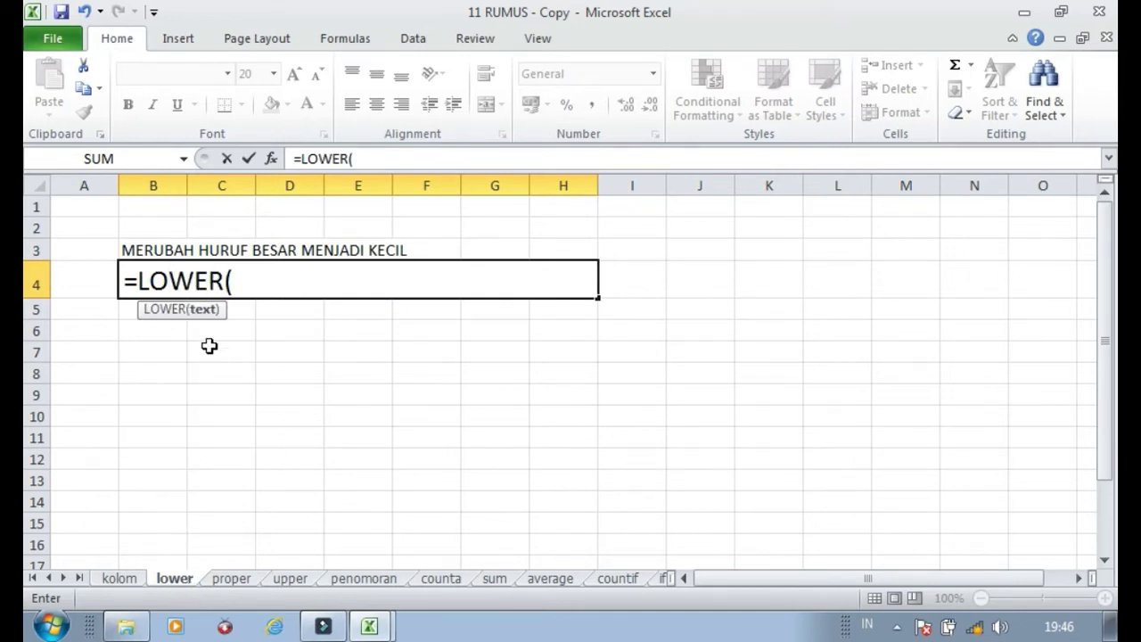
click(178, 249)
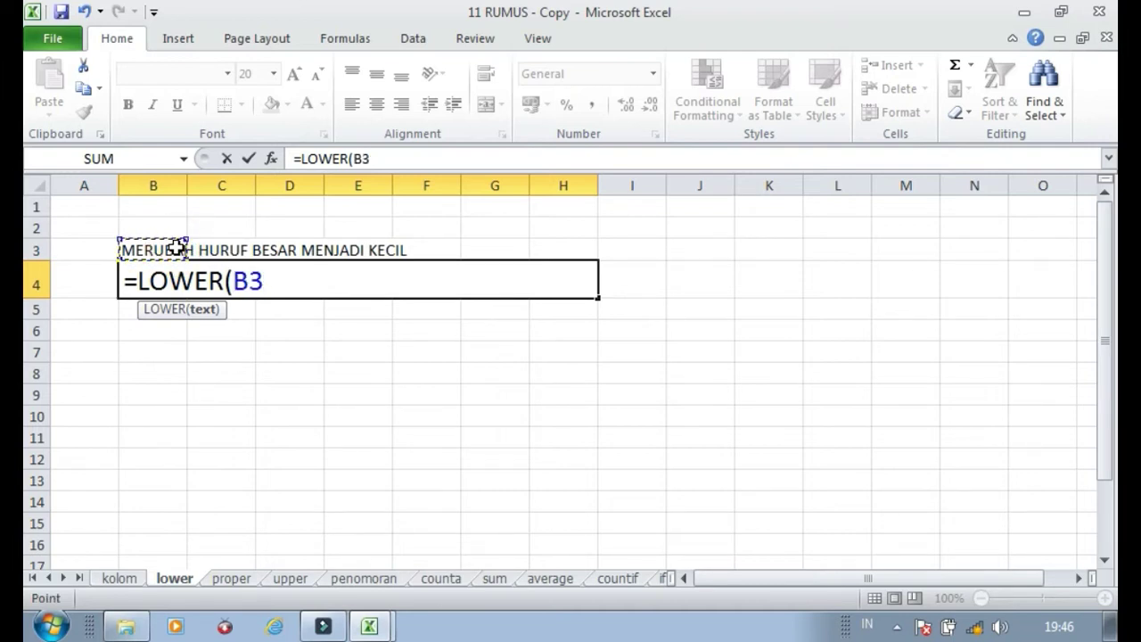
text())
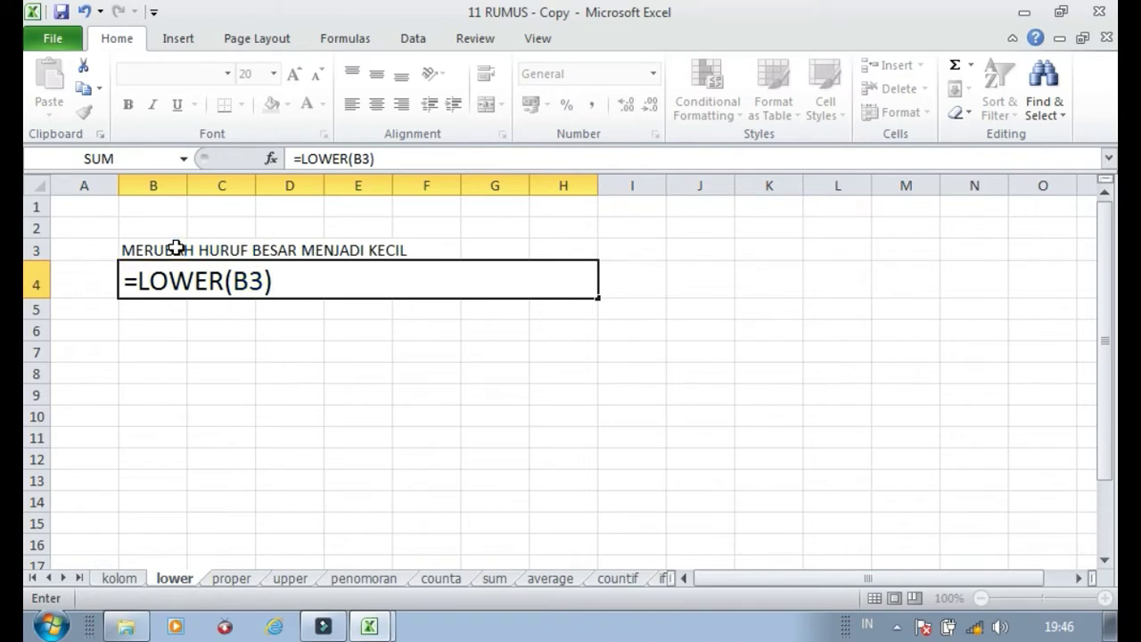
key(Return)
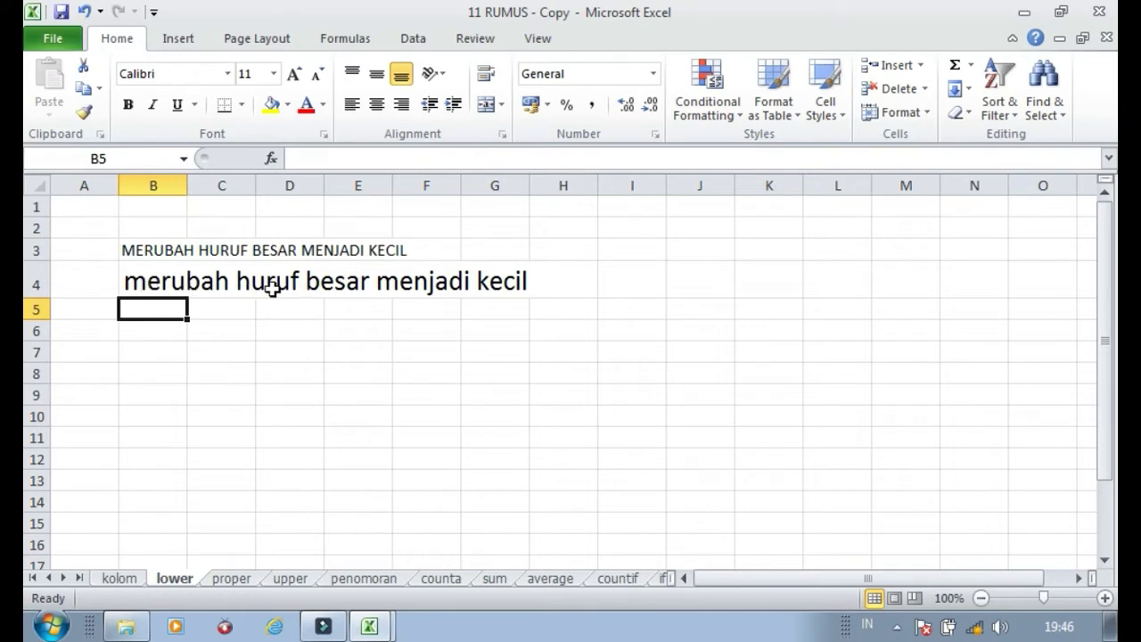
- On the proper sheet, enter the formula =PROPER(B3) in B4 to capitalize each word of the sentence above
click(234, 580)
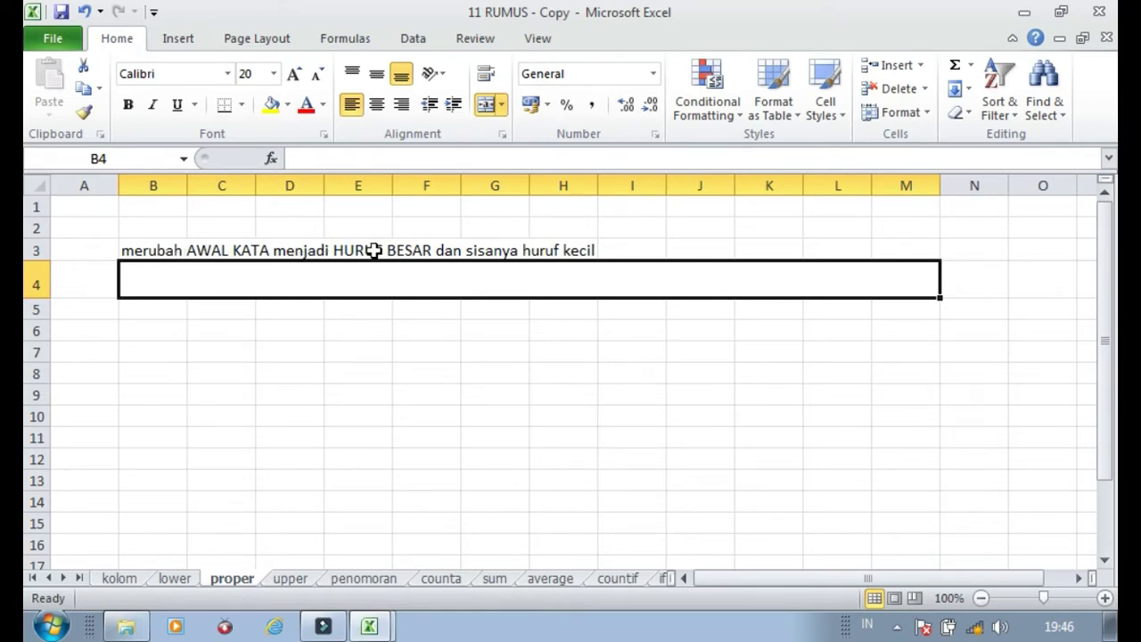
text(=)
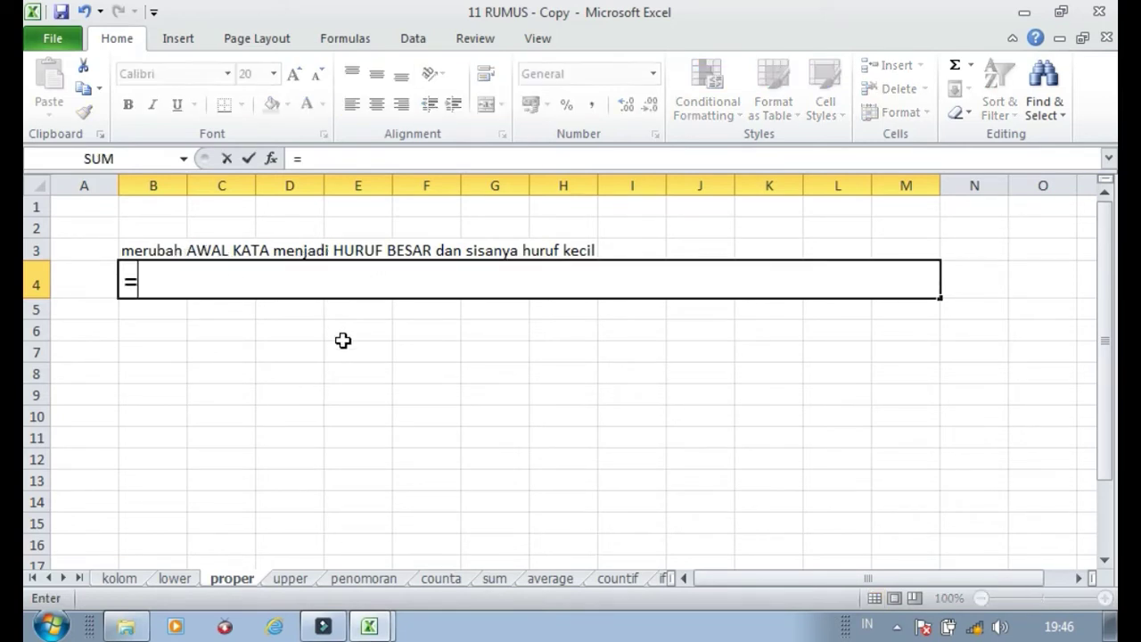
text(PROP)
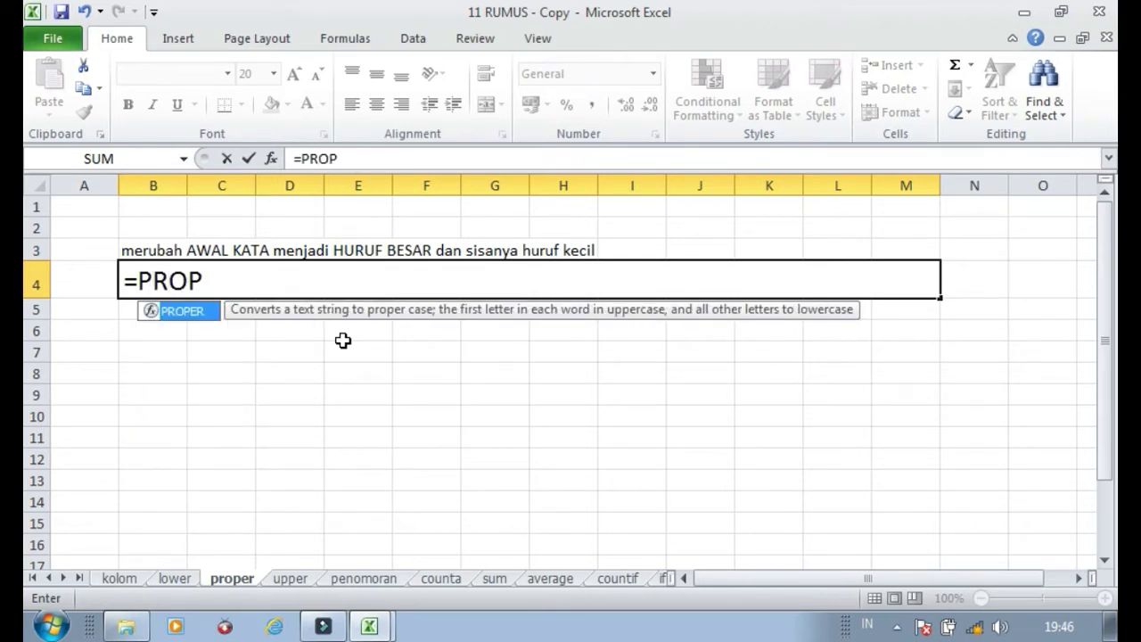
key(Tab)
key(Up)
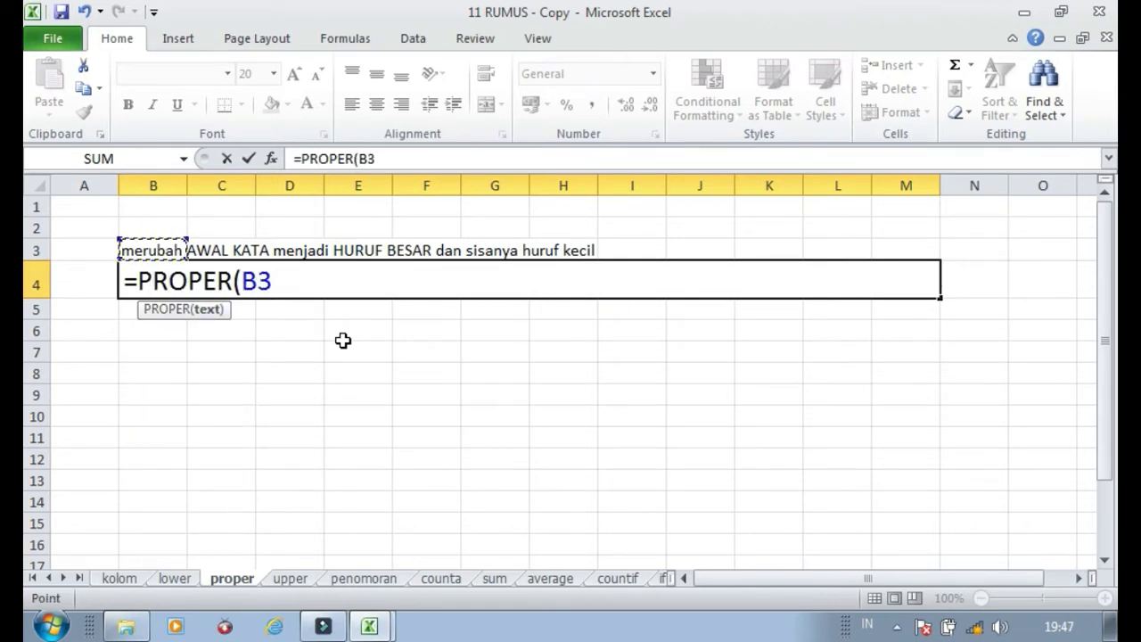
text())
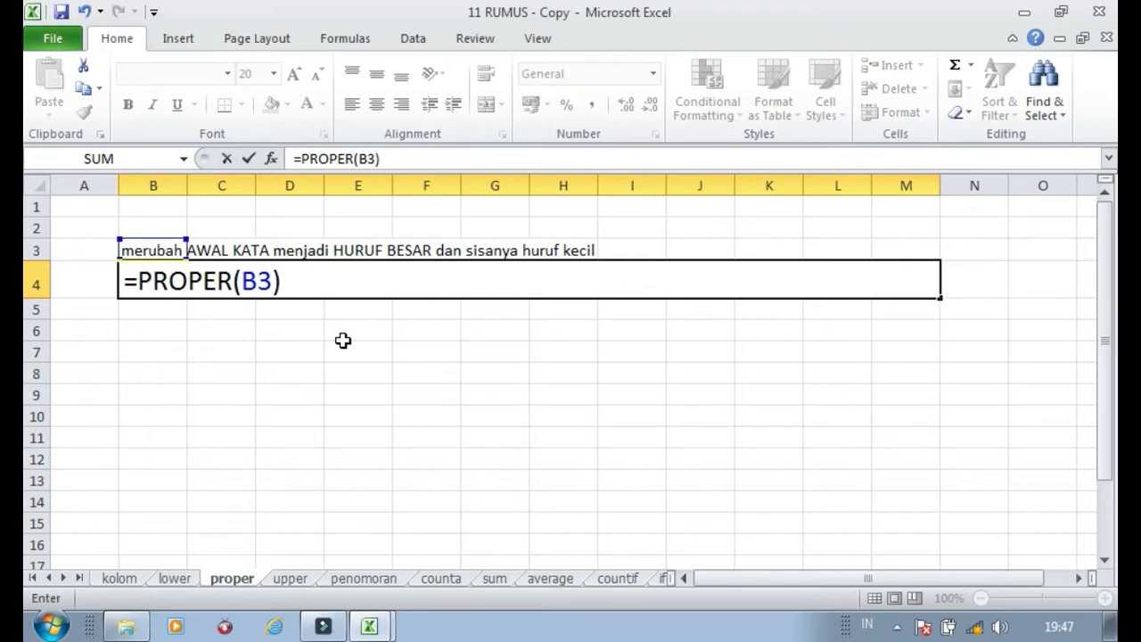
key(Return)
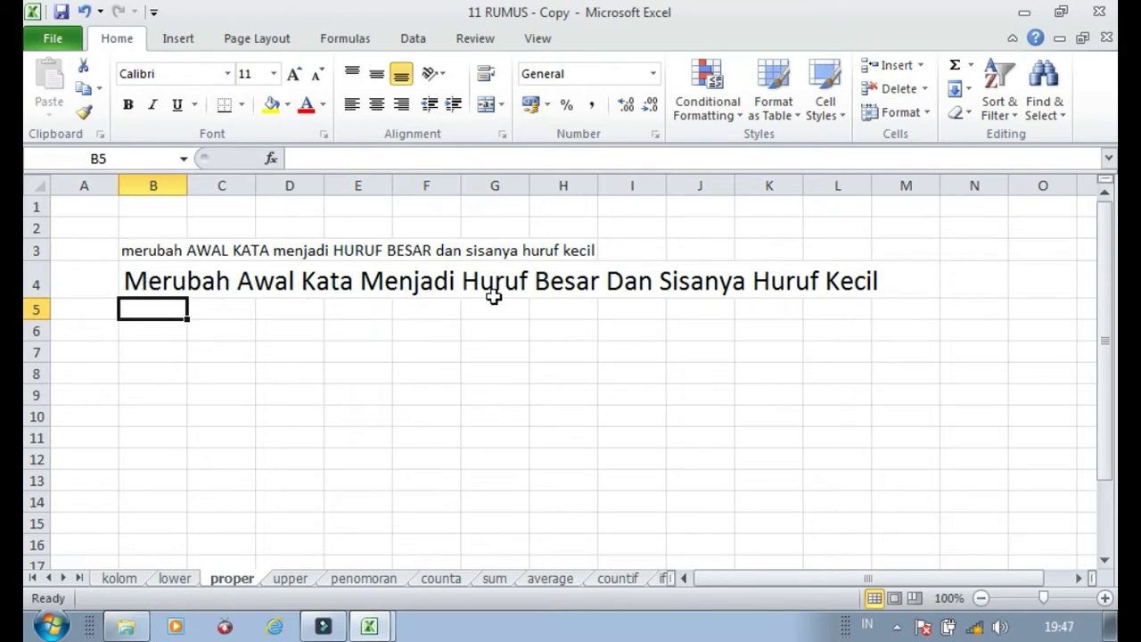
- On the upper sheet, enter the formula =UPPER(B2) in B3 to convert the sentence above to uppercase
click(287, 581)
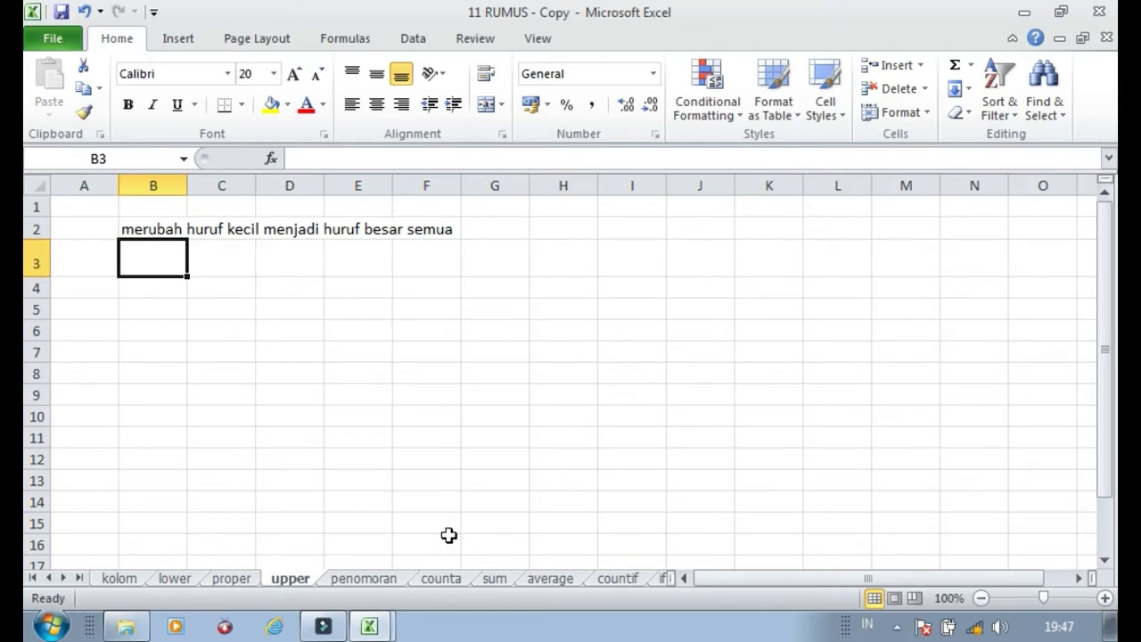
text(=UPPER()
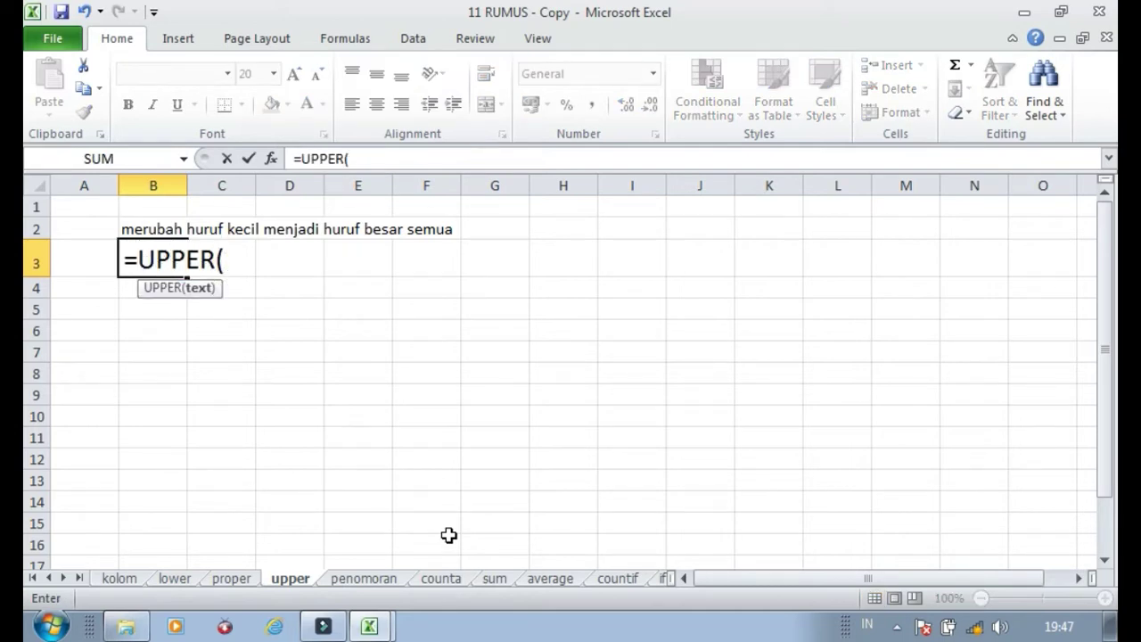
key(Up)
text())
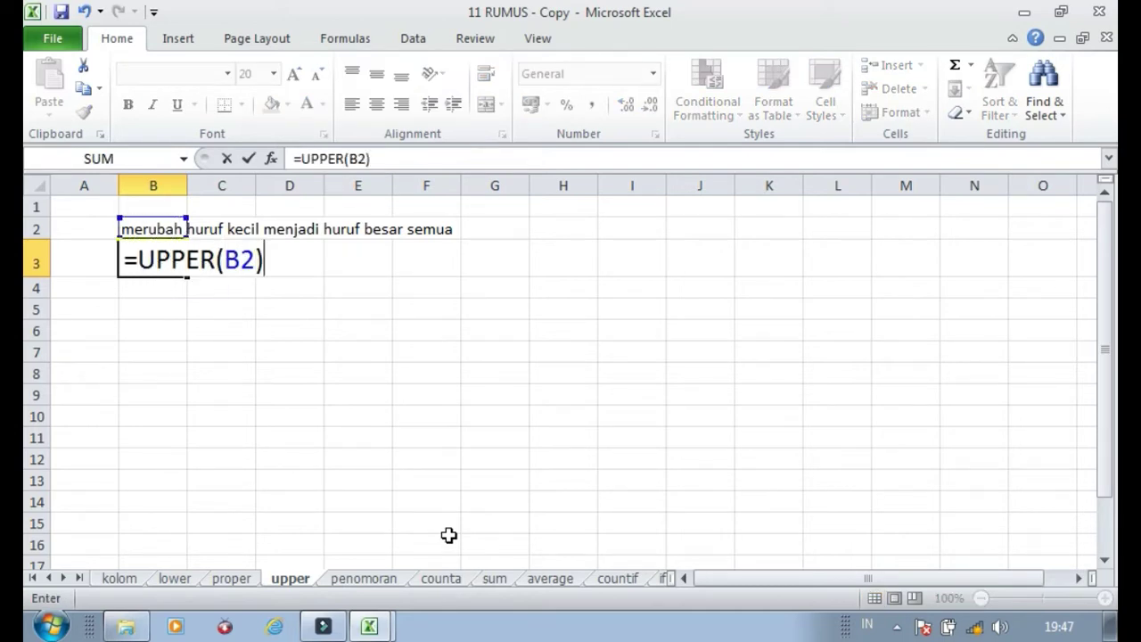
key(Return)
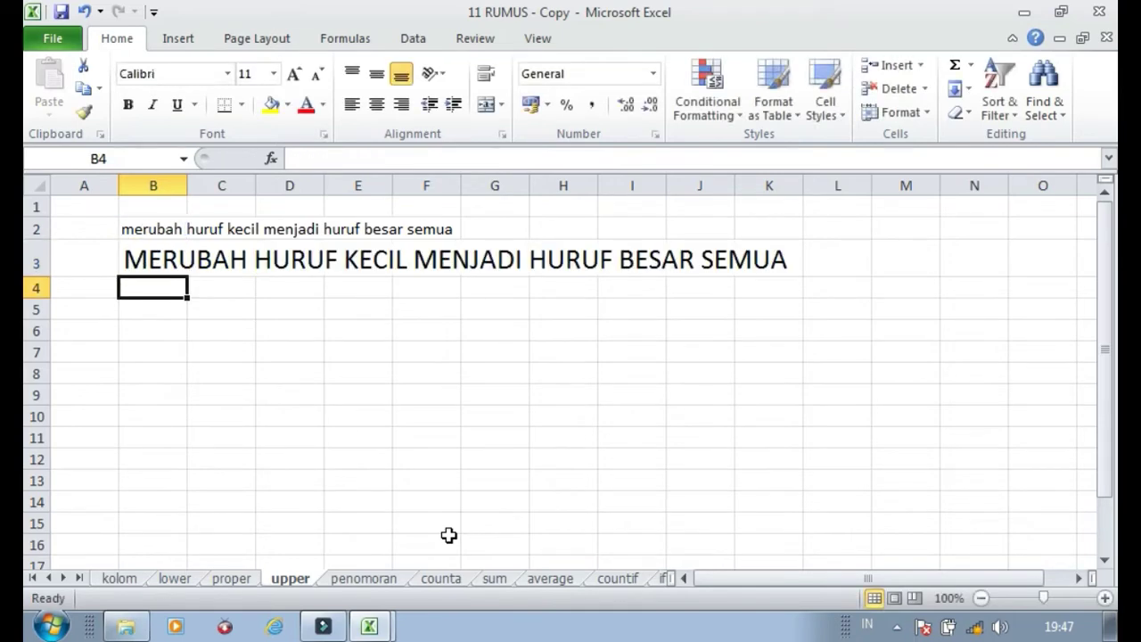
- On the penomoran sheet, enter 1 in B4, the first cell of the NO column
click(395, 580)
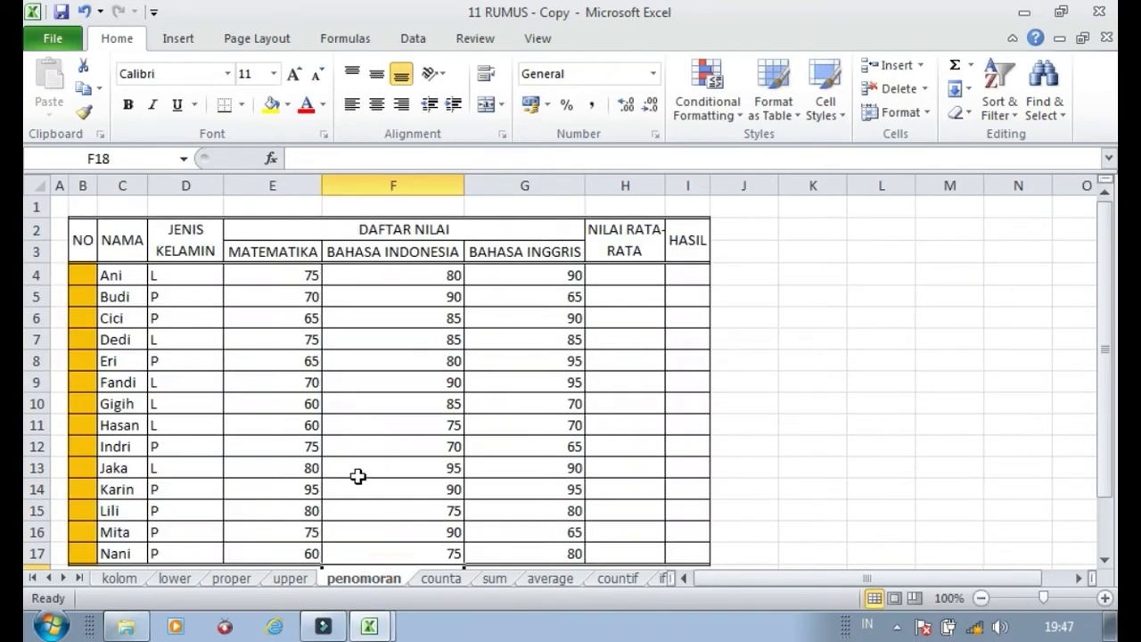
scroll(357, 476, down, 1)
scroll(357, 474, up, 1)
click(89, 275)
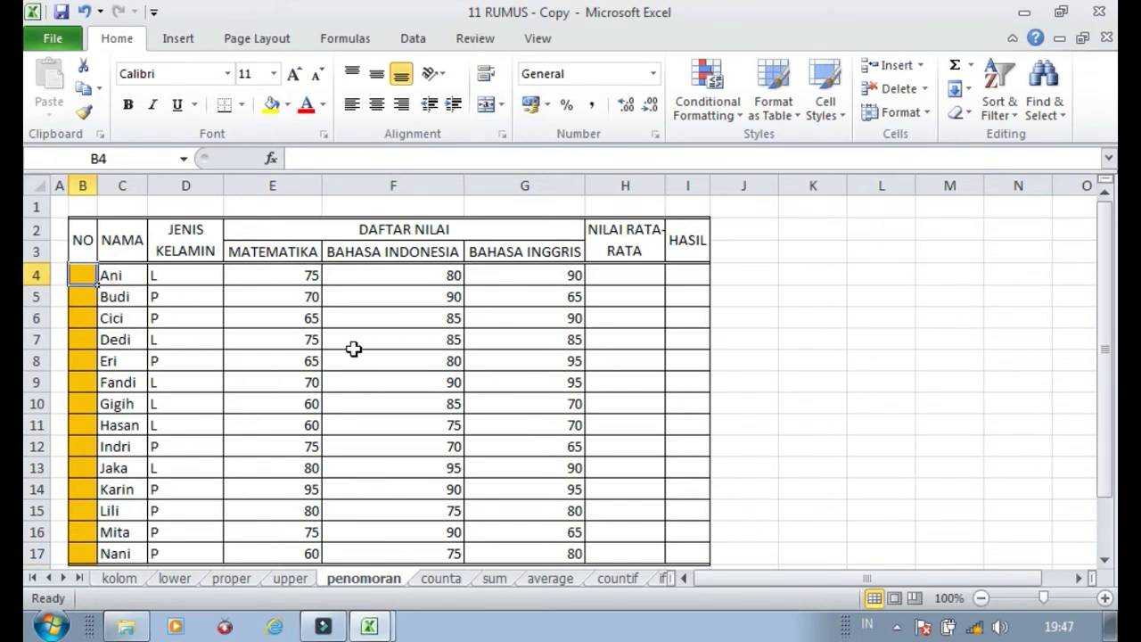
text(1)
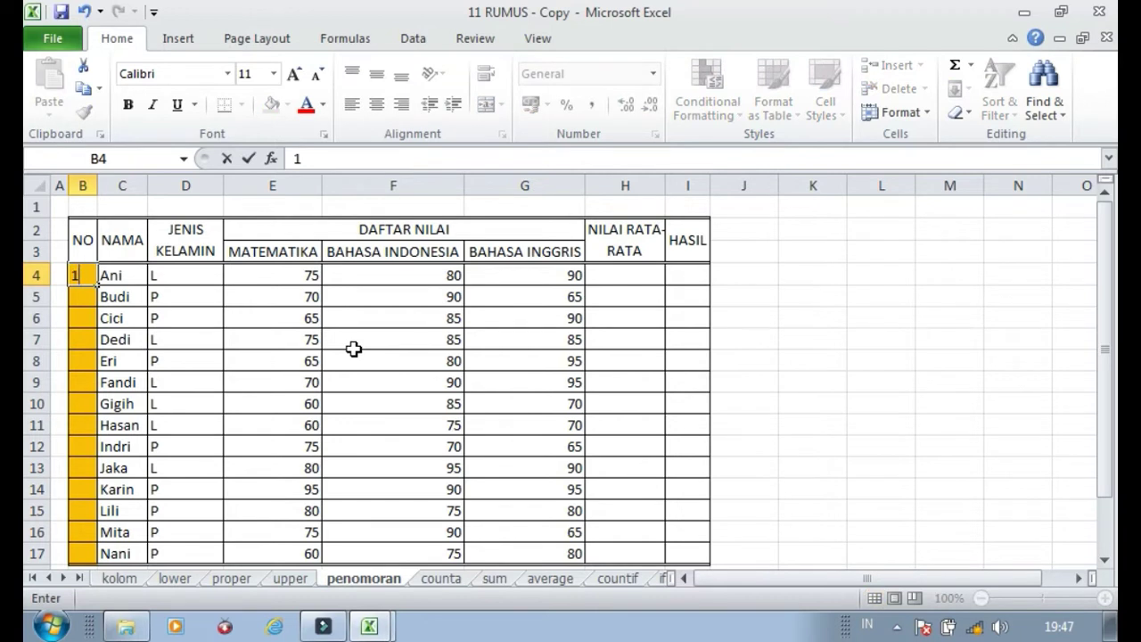
key(Return)
key(Up)
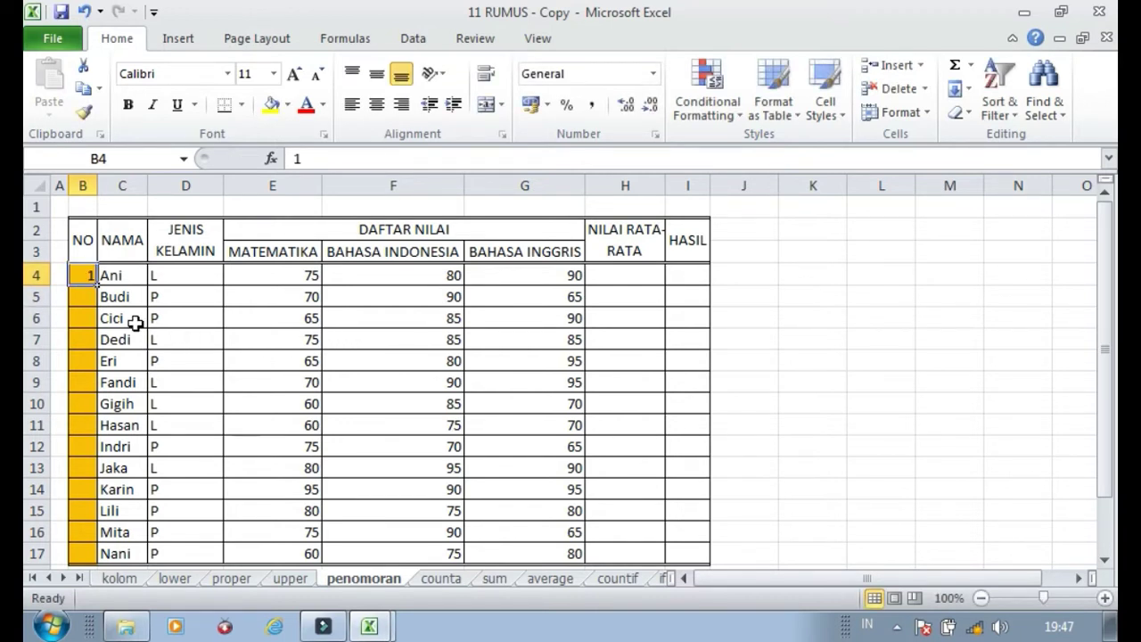
- Fill the NO column from B4 down to B17 and apply the Fill Series option
drag(100, 284, 89, 523)
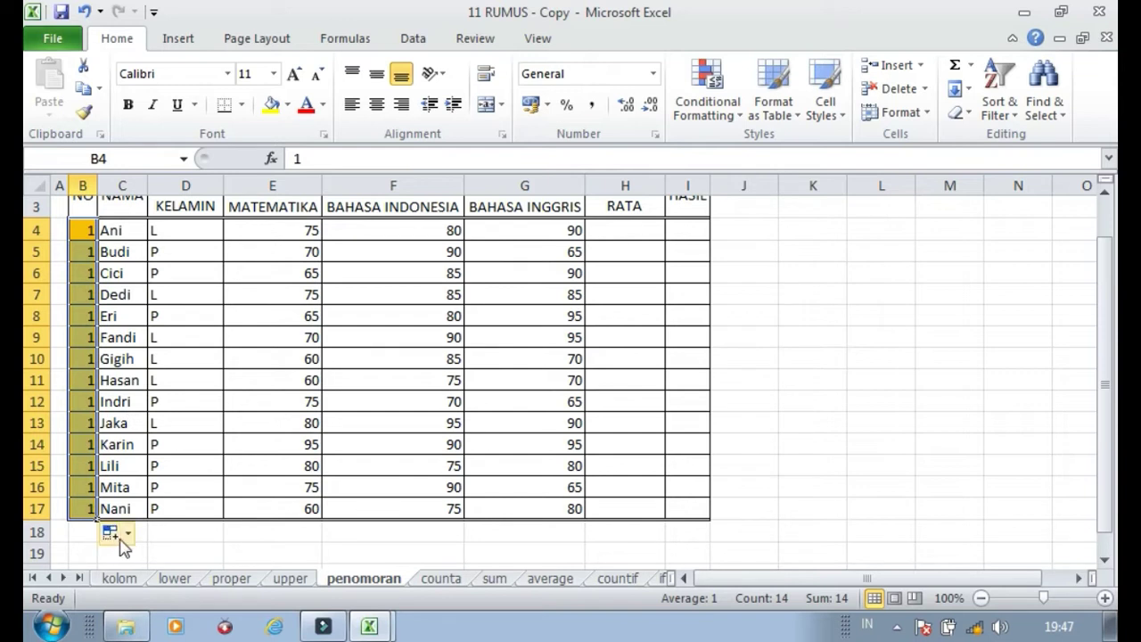
click(127, 534)
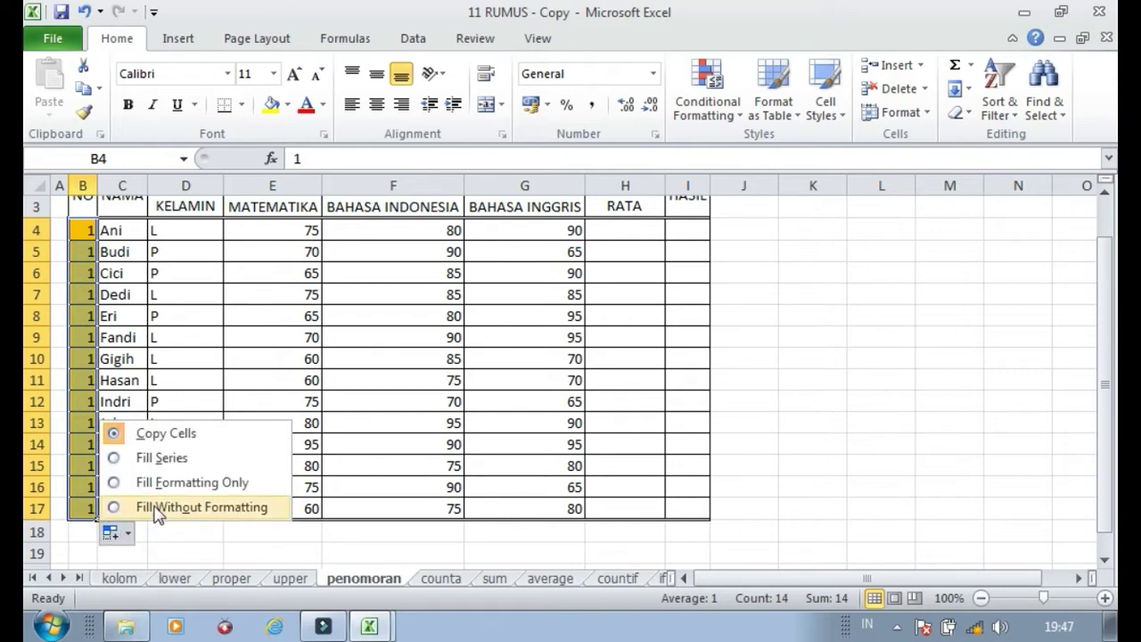
click(162, 458)
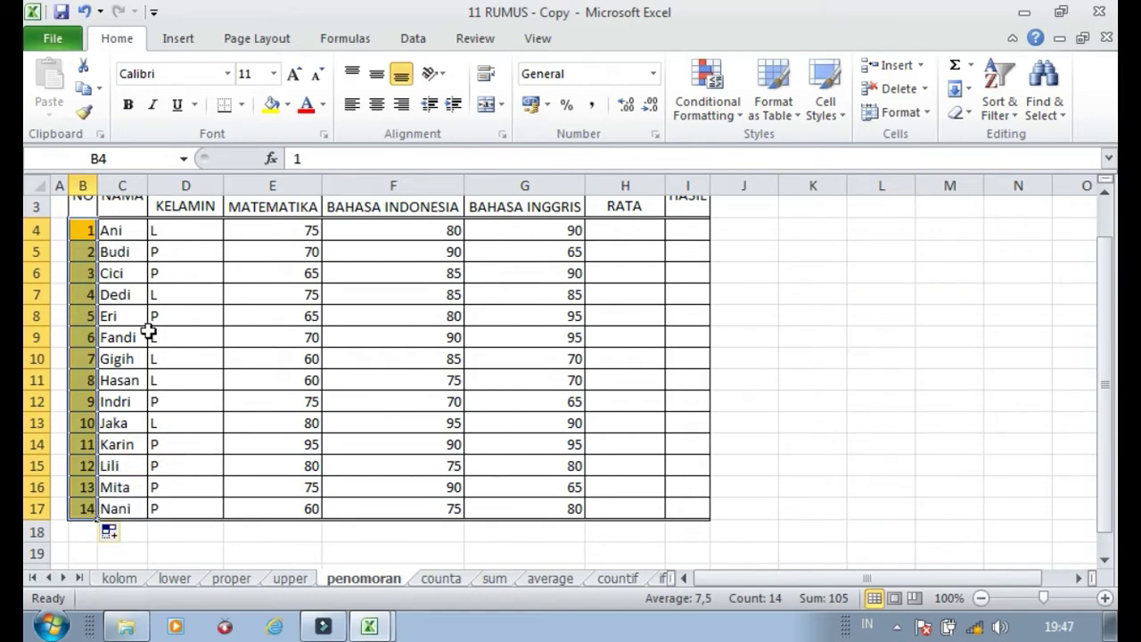
- Clear the numbering in B4:B17, and enter 1 in B4 and 2 in B5
key(Delete)
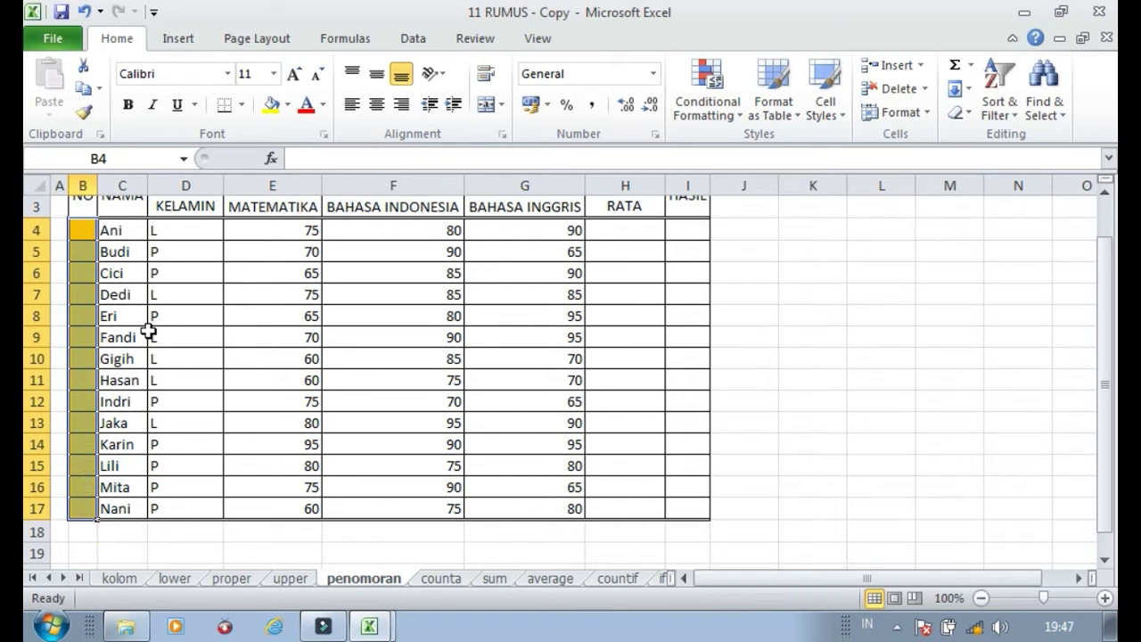
click(80, 231)
text(1)
key(Return)
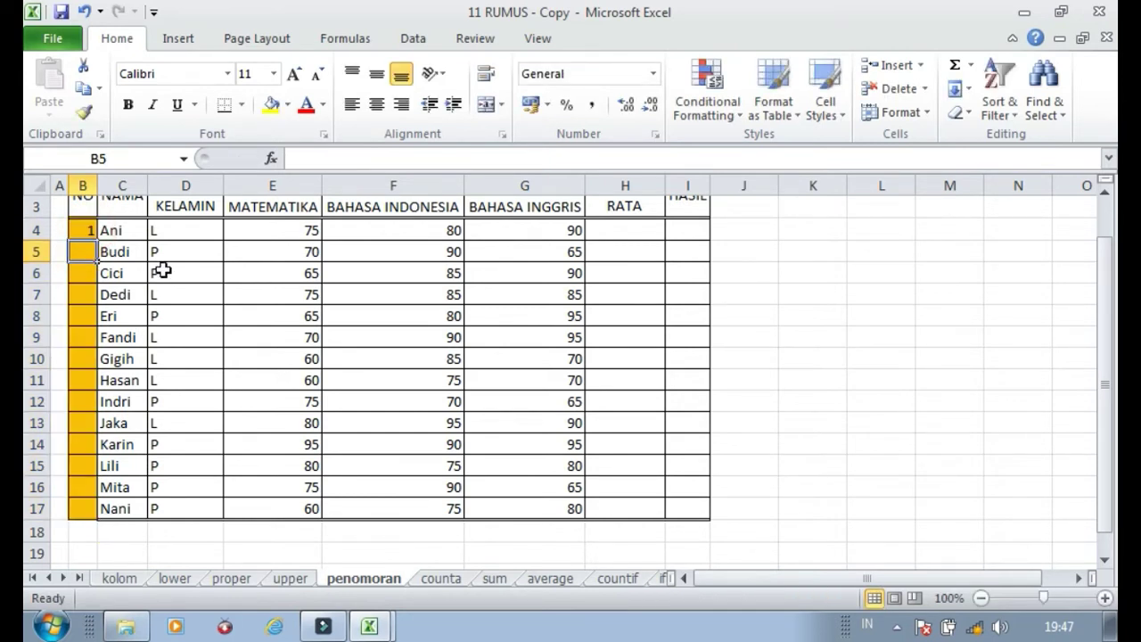
text(2)
key(Return)
- Extend the numbering pattern of B4:B5 down to B17 with AutoFill
key(Up)
key(Up)
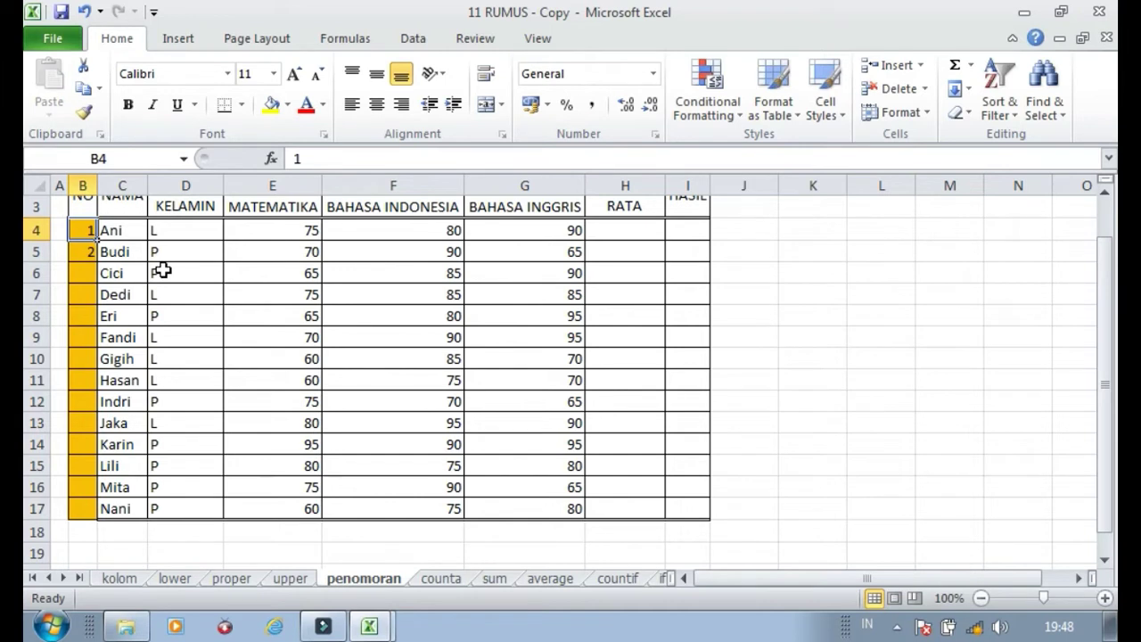
key(shift+Down)
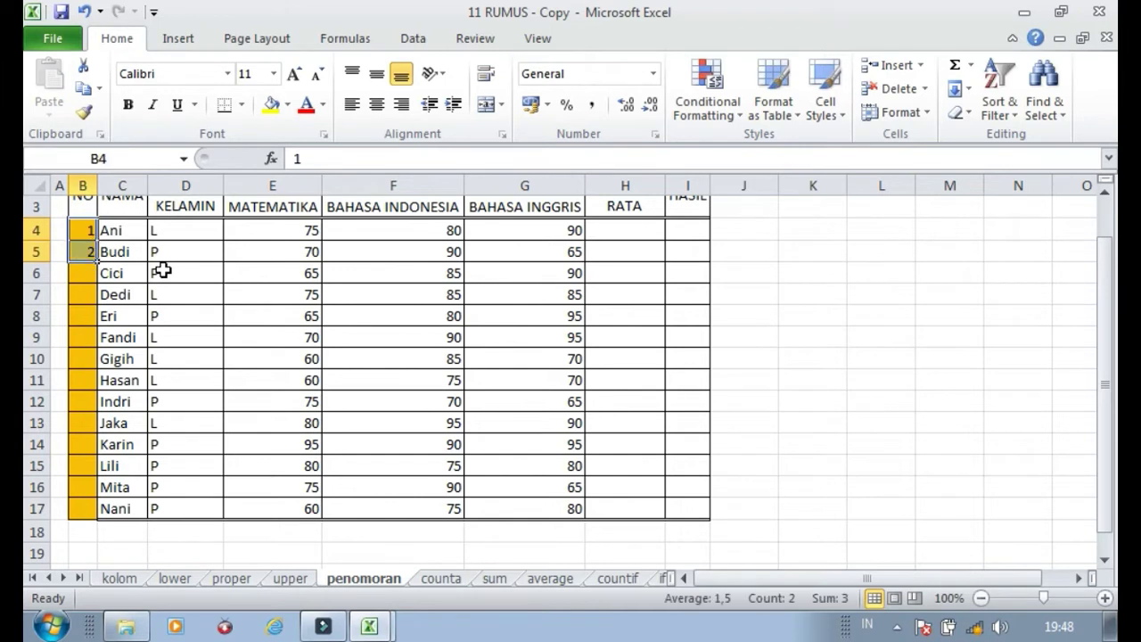
drag(99, 261, 89, 510)
- Clear the numbers in B5:B17 and enter the formula =B4+1 in B5
click(85, 251)
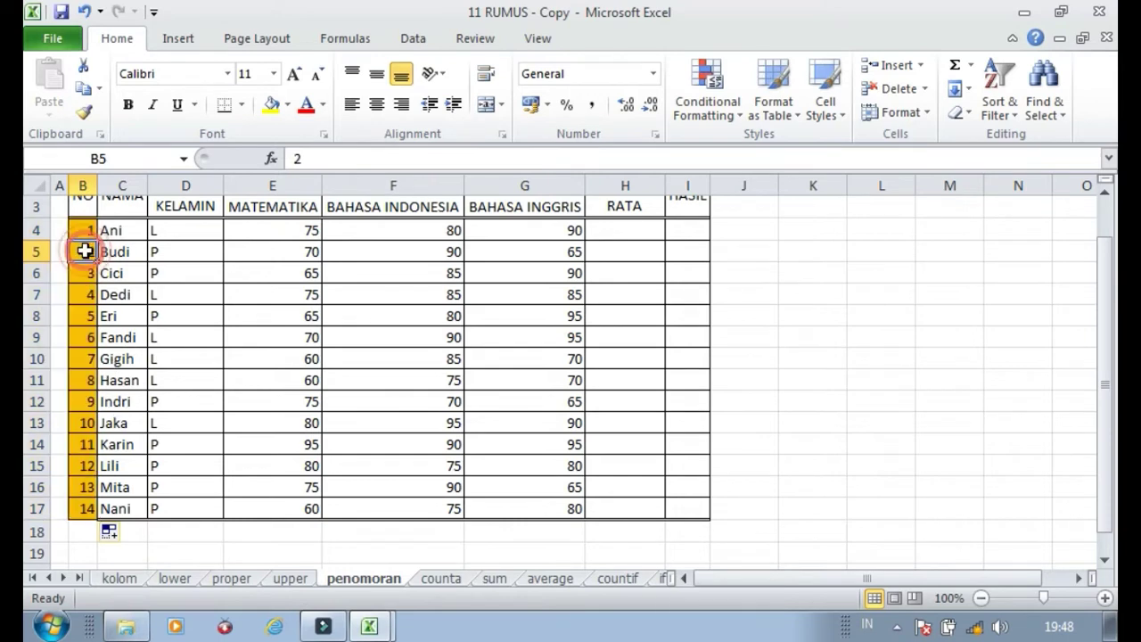
key(ctrl+shift+Down)
key(Delete)
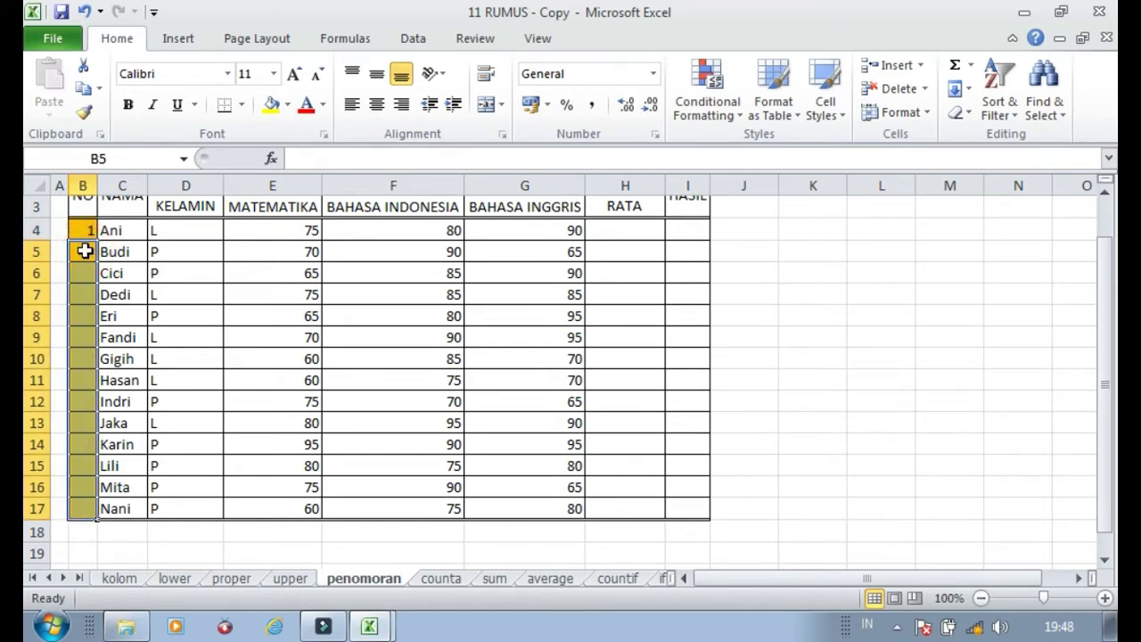
click(85, 252)
text(=)
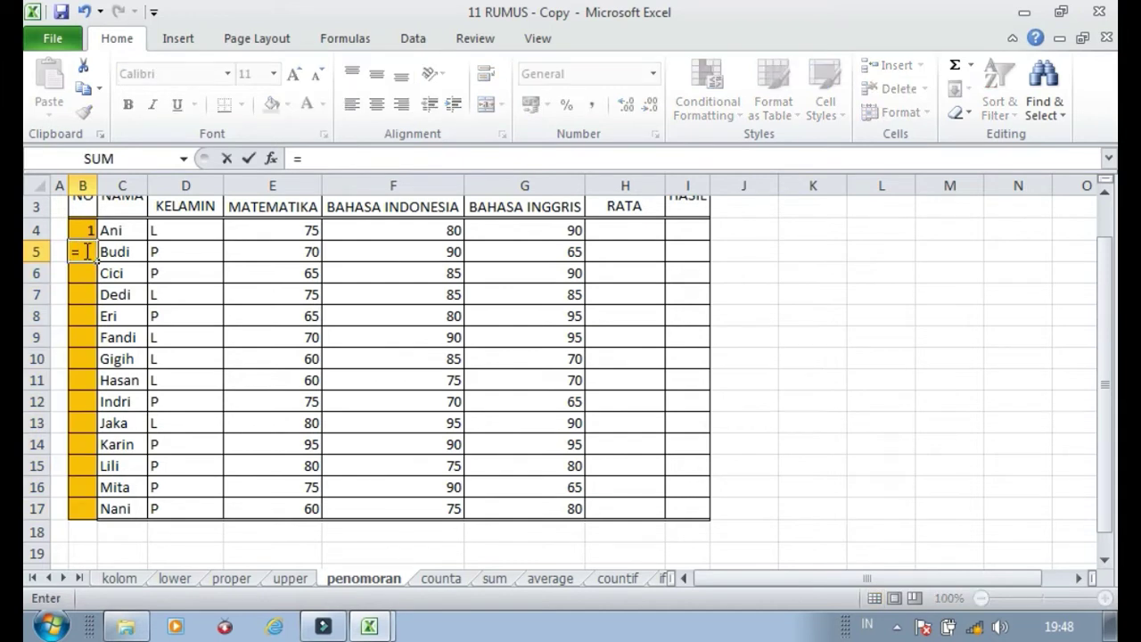
key(Up)
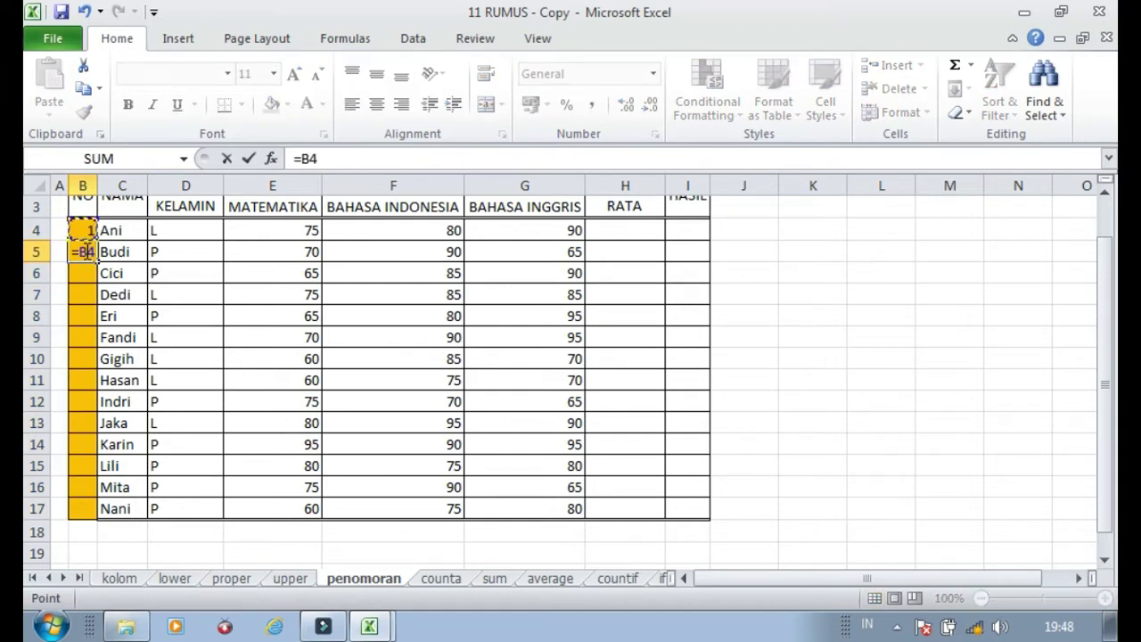
text(+)
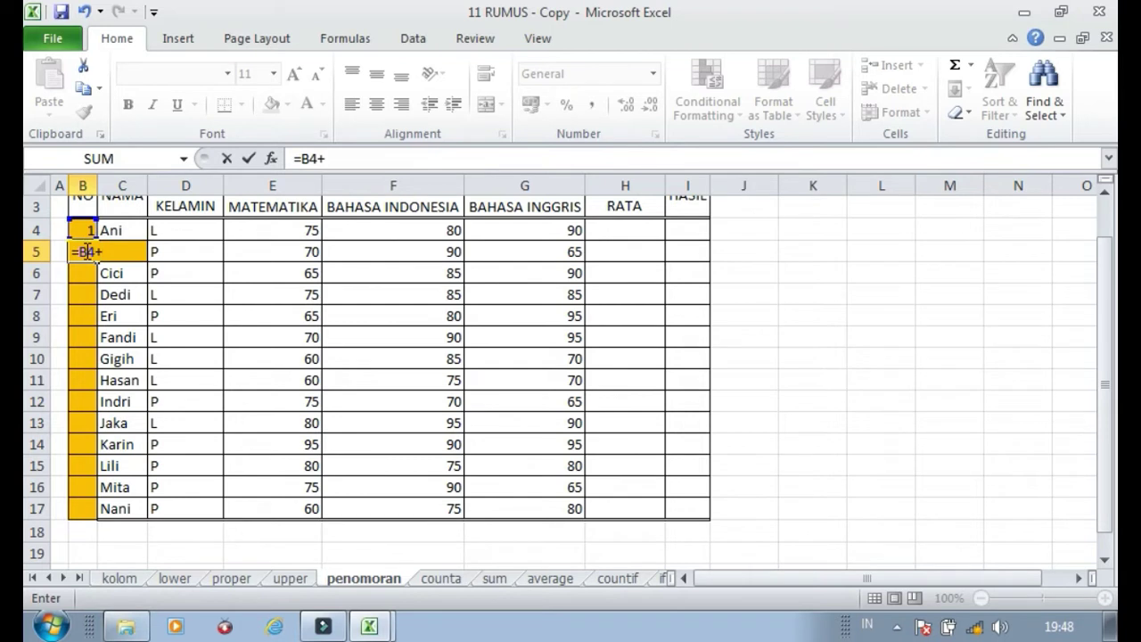
text(1)
key(Return)
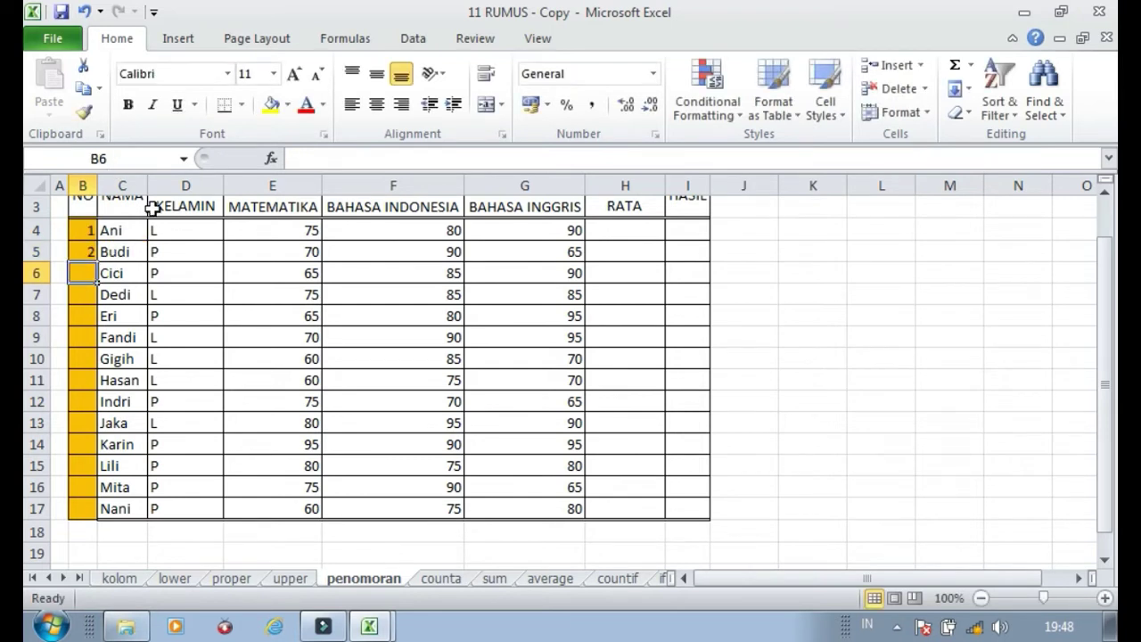
- Copy the numbering formula from B5 down to B17
click(83, 252)
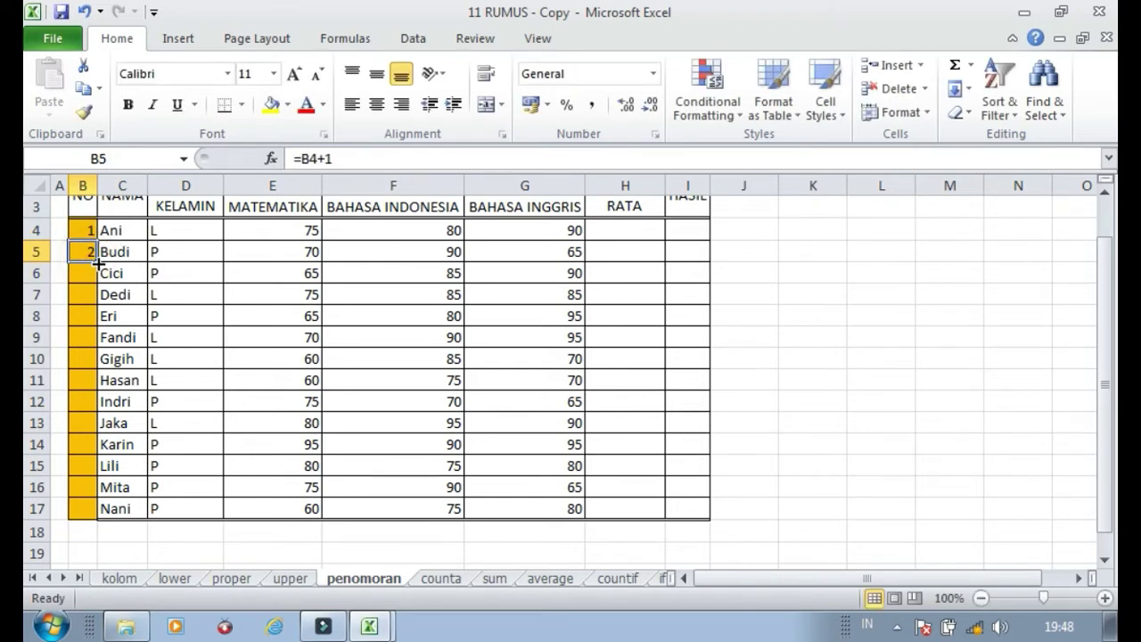
drag(95, 261, 89, 519)
click(163, 454)
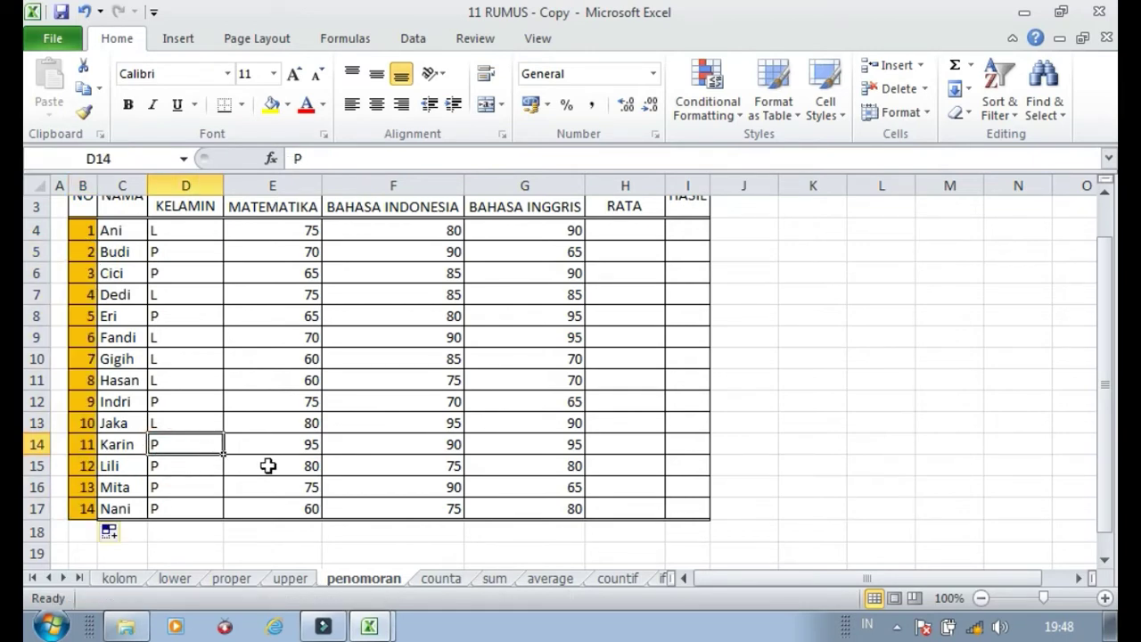
- On the counta sheet, enter =COUNTA(E4:E14) in E16 to count the filled MTK cells
click(448, 579)
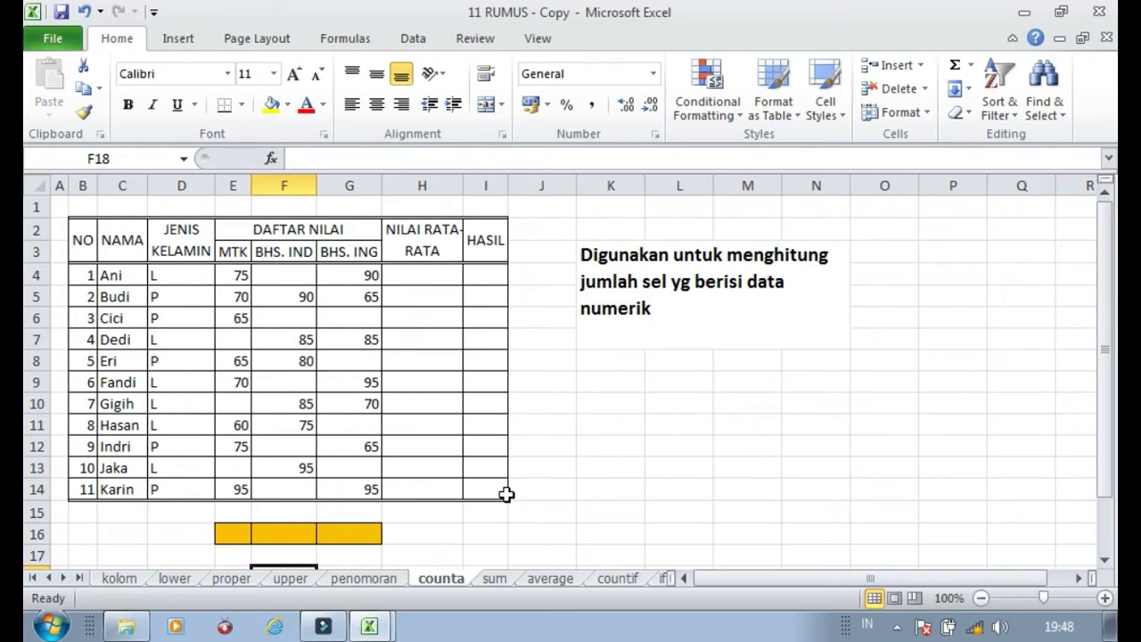
click(239, 533)
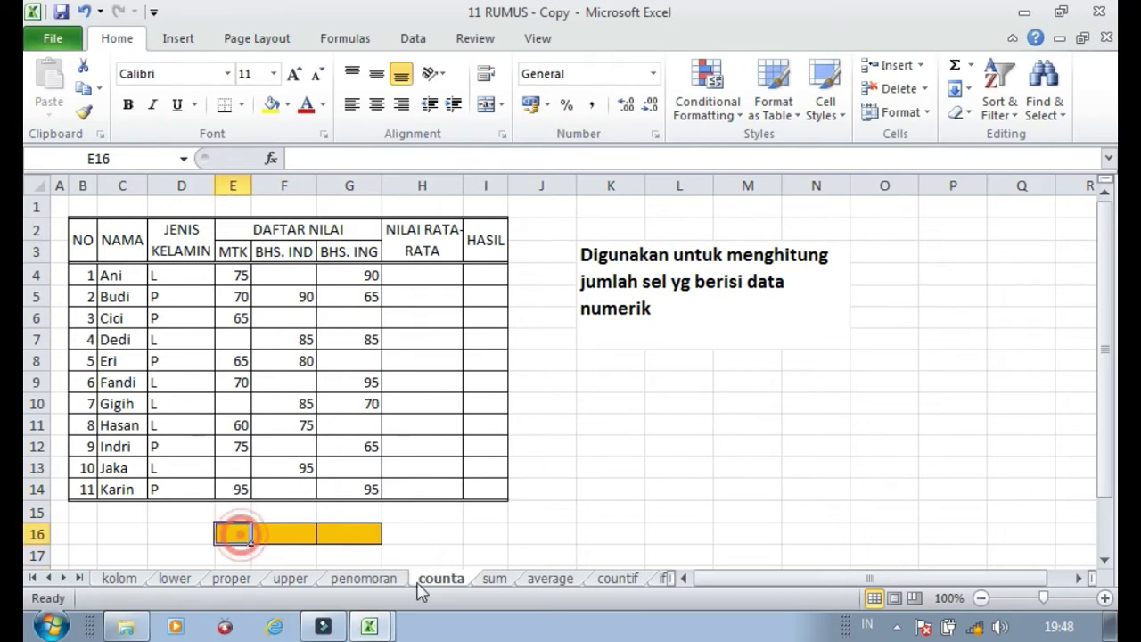
text(=)
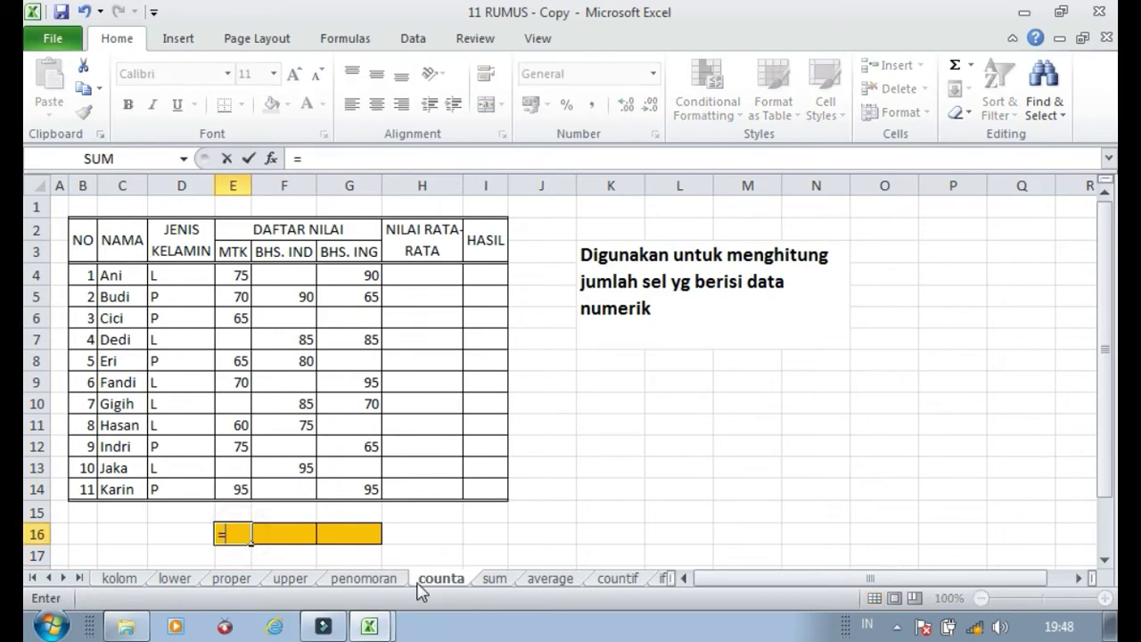
text(COUNTA)
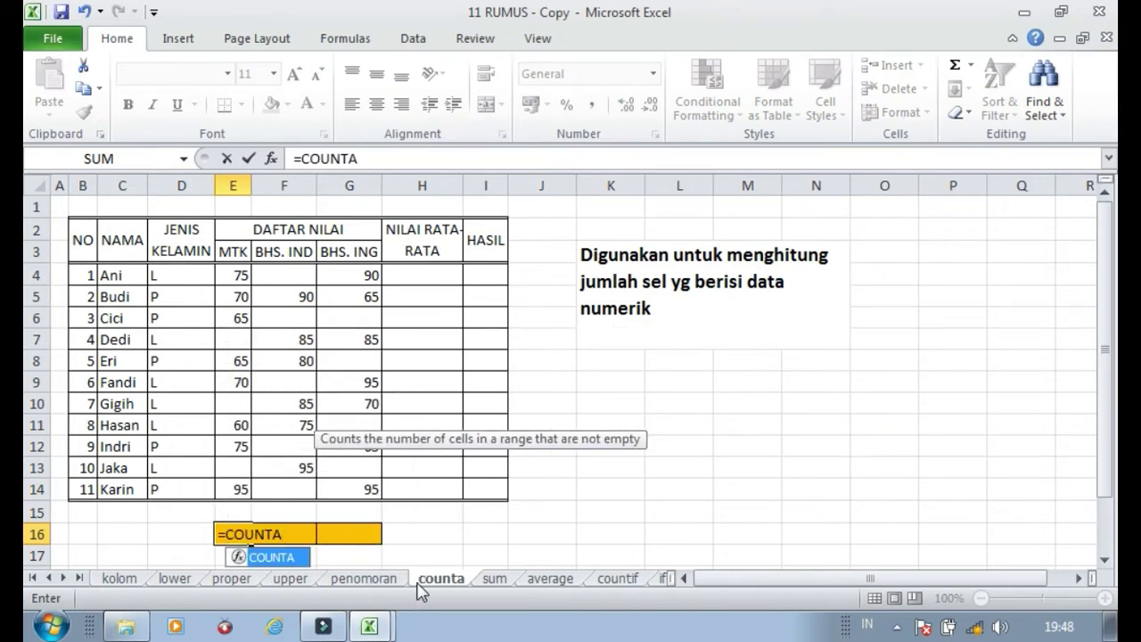
text(()
click(242, 277)
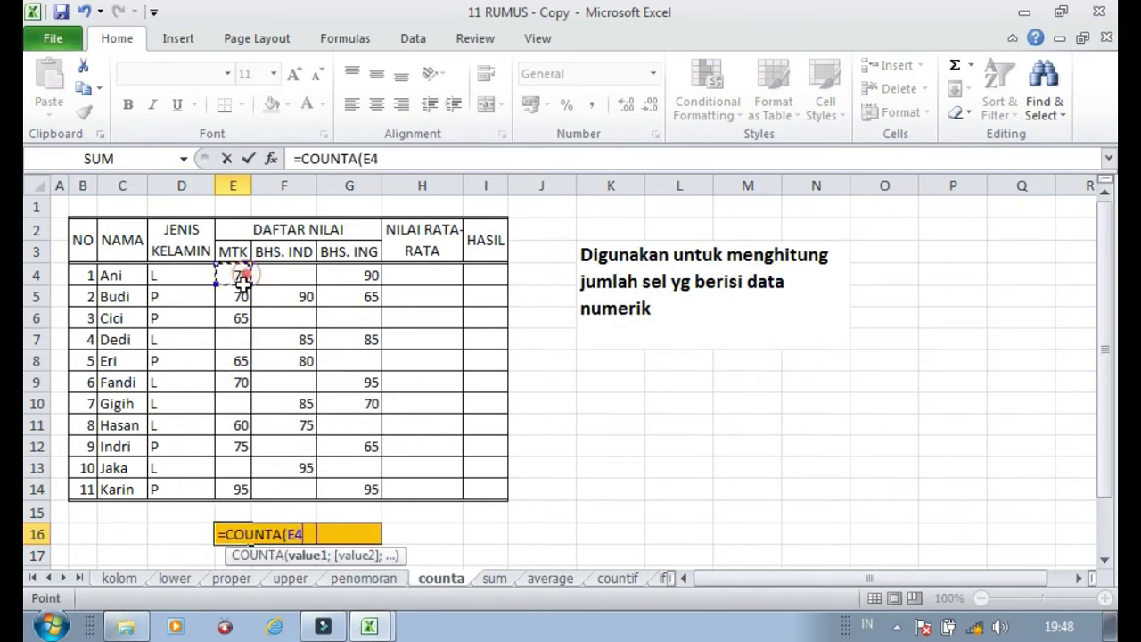
drag(242, 276, 244, 490)
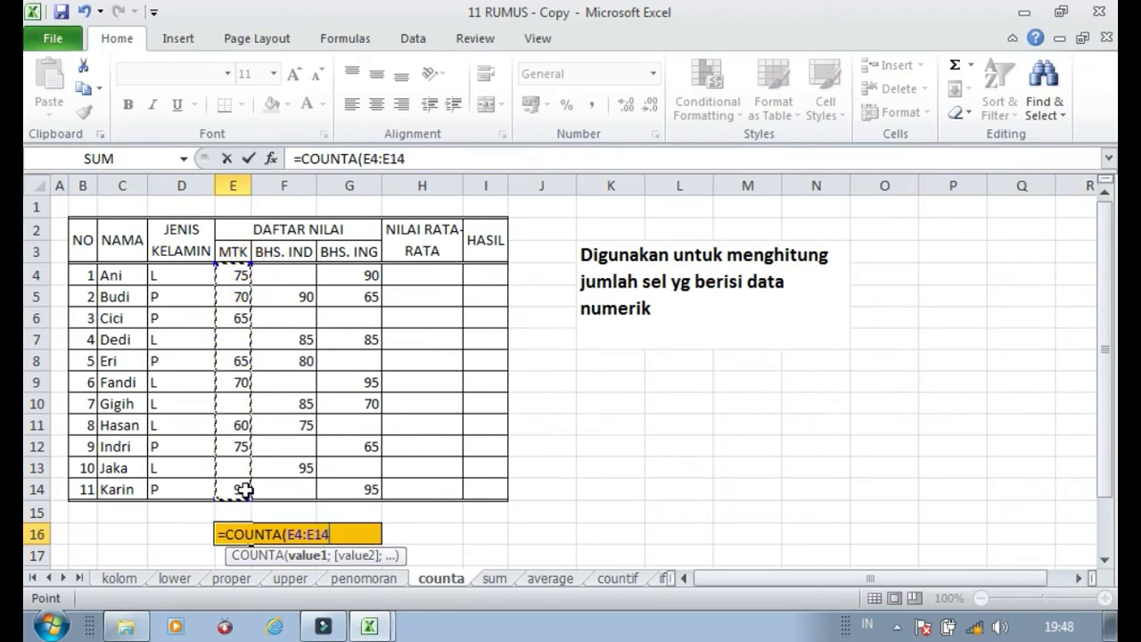
text())
key(Return)
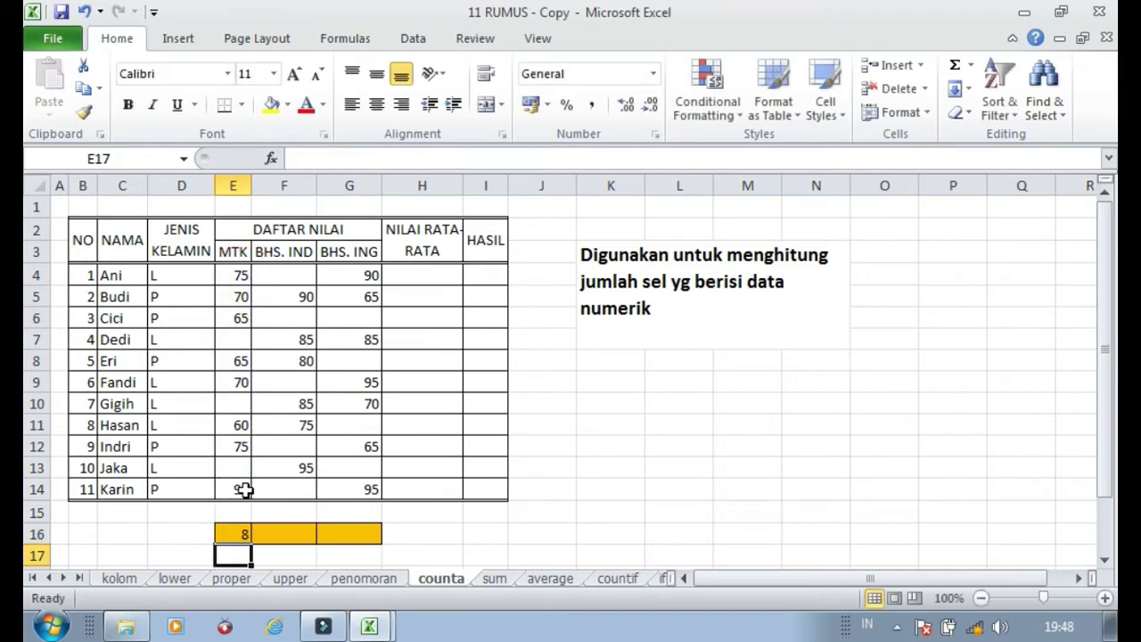
- Copy the COUNTA formula from E16 across to G16 and check the copied formulas in F16 and G16
click(232, 535)
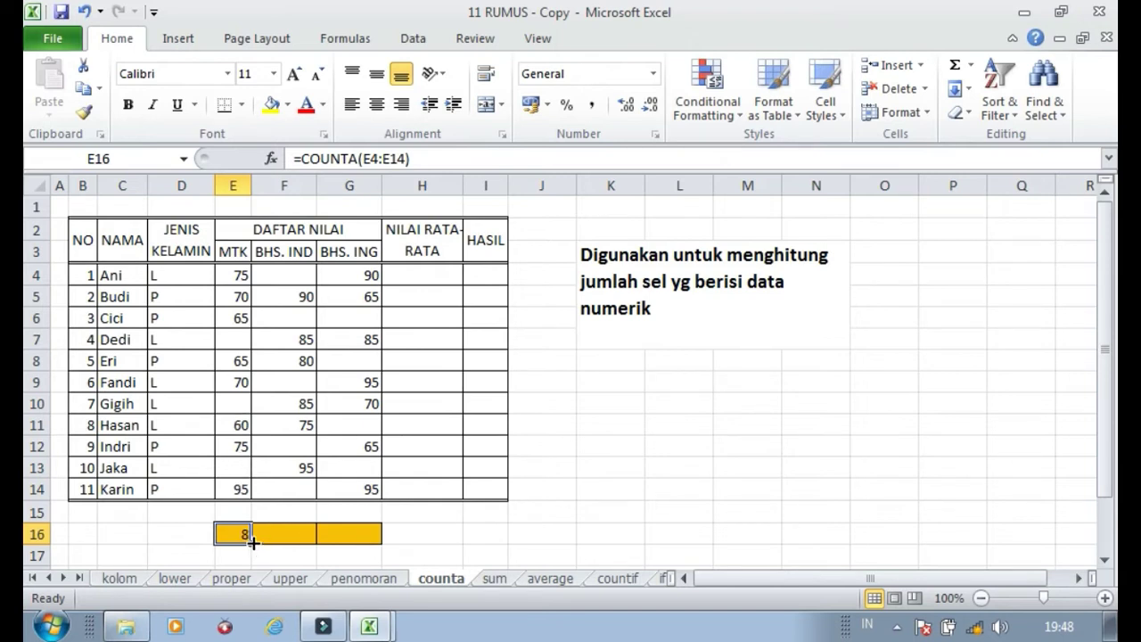
drag(253, 542, 362, 550)
click(303, 534)
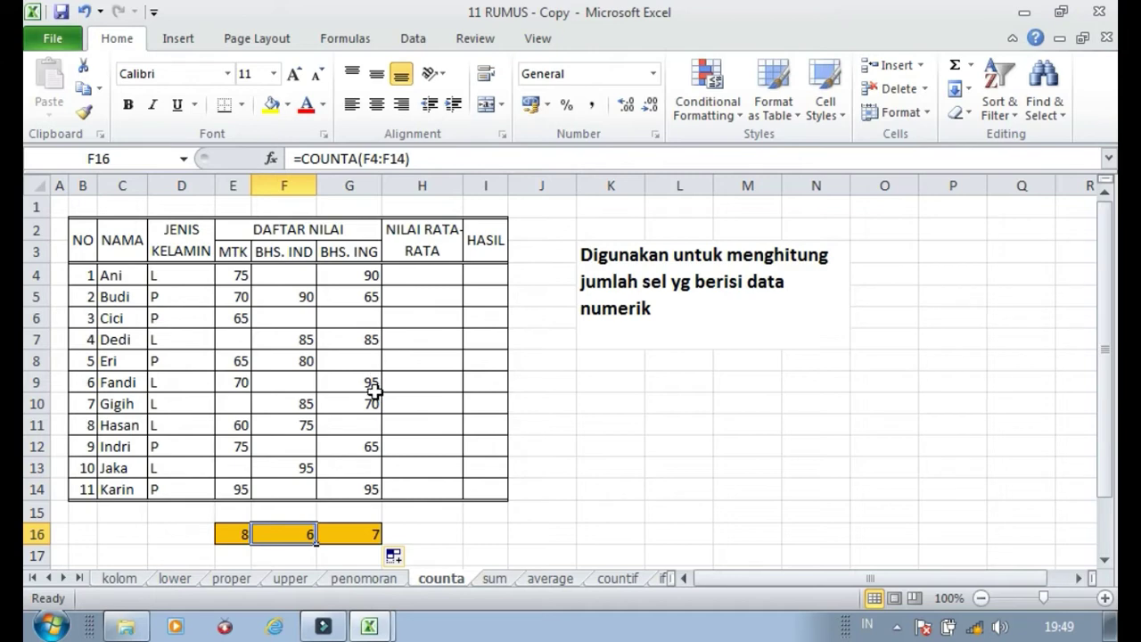
click(344, 533)
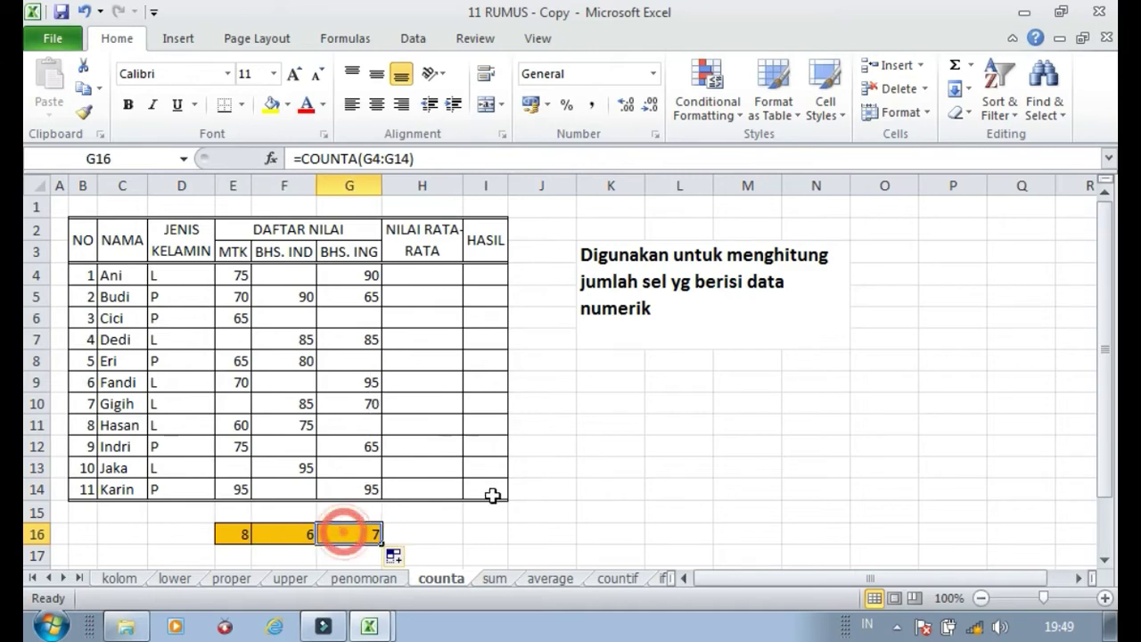
- On the sum sheet, enter =SUM(E4:E14) in E16 to total the MTK scores
click(497, 579)
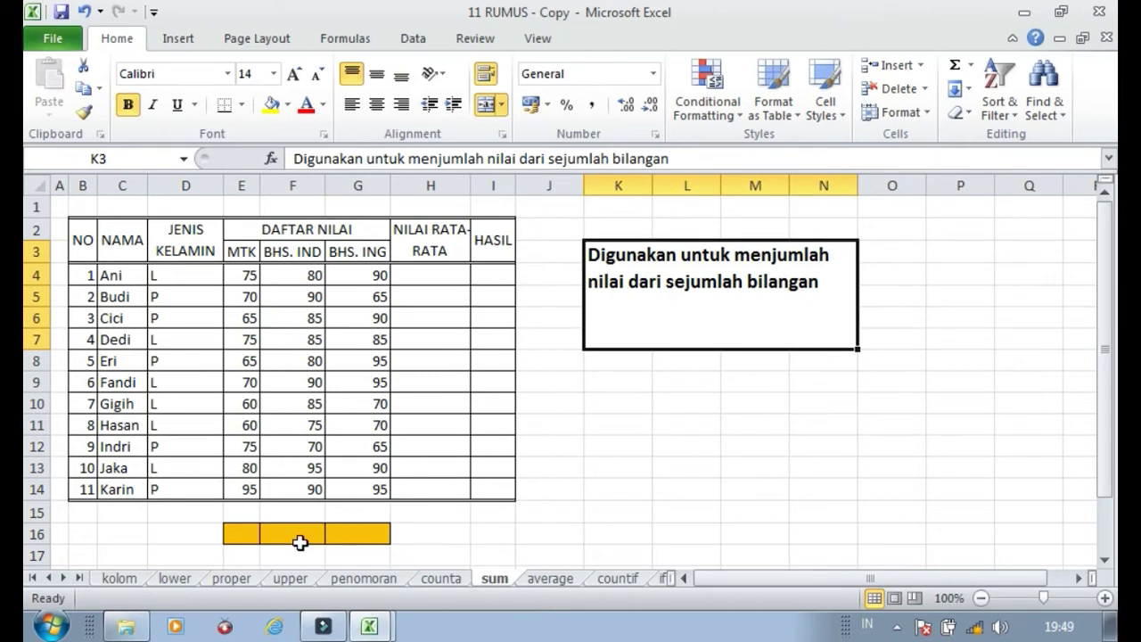
click(241, 533)
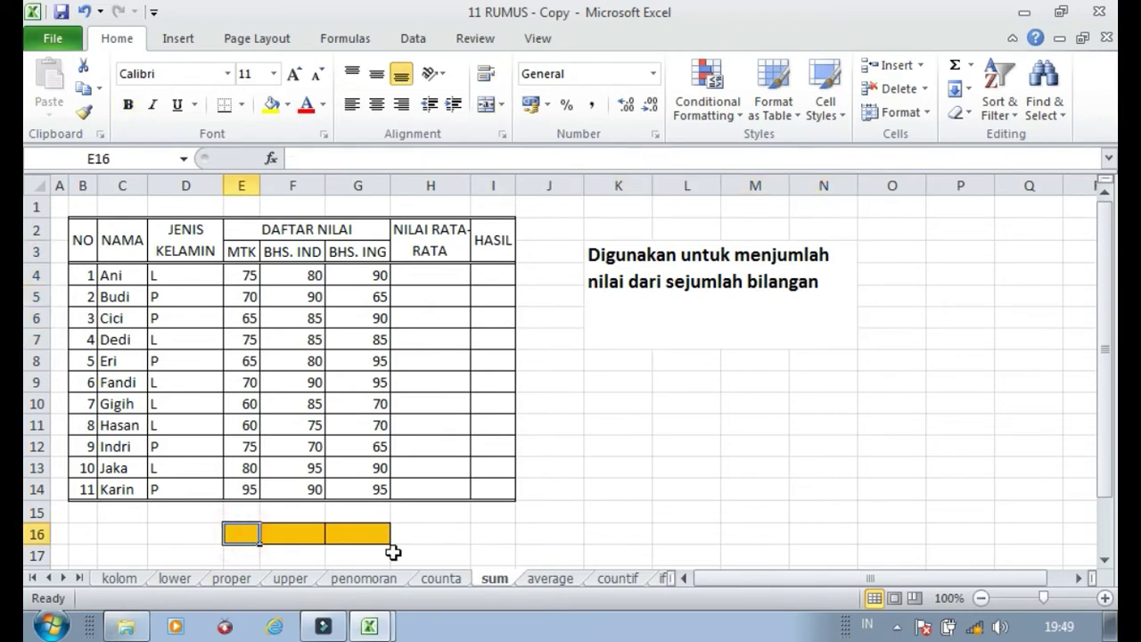
text(=SUM()
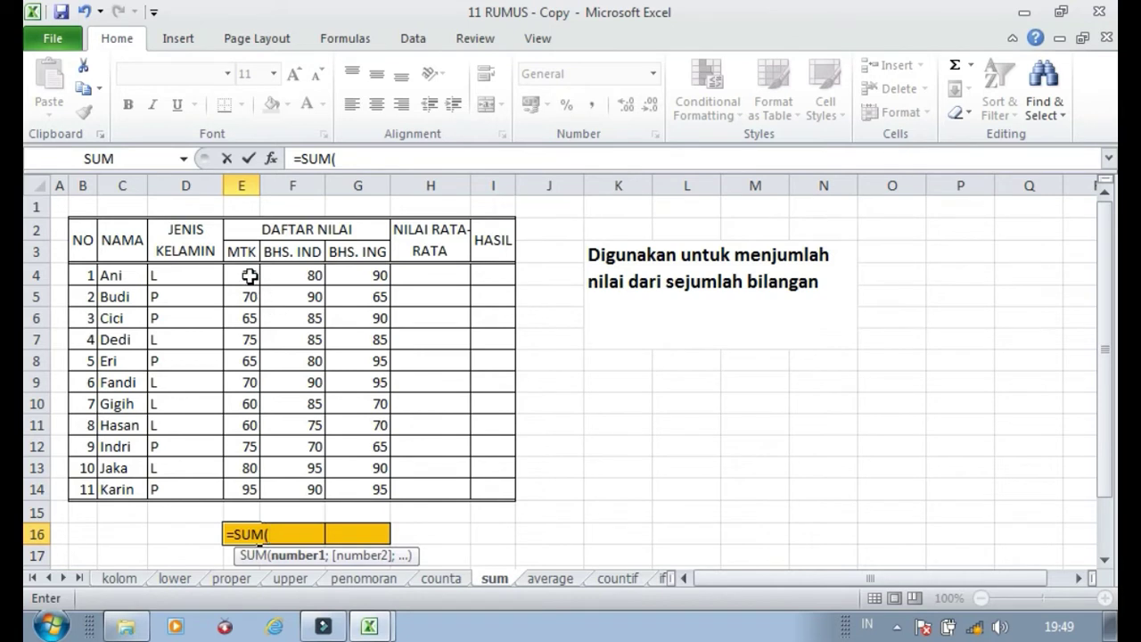
drag(241, 275, 251, 488)
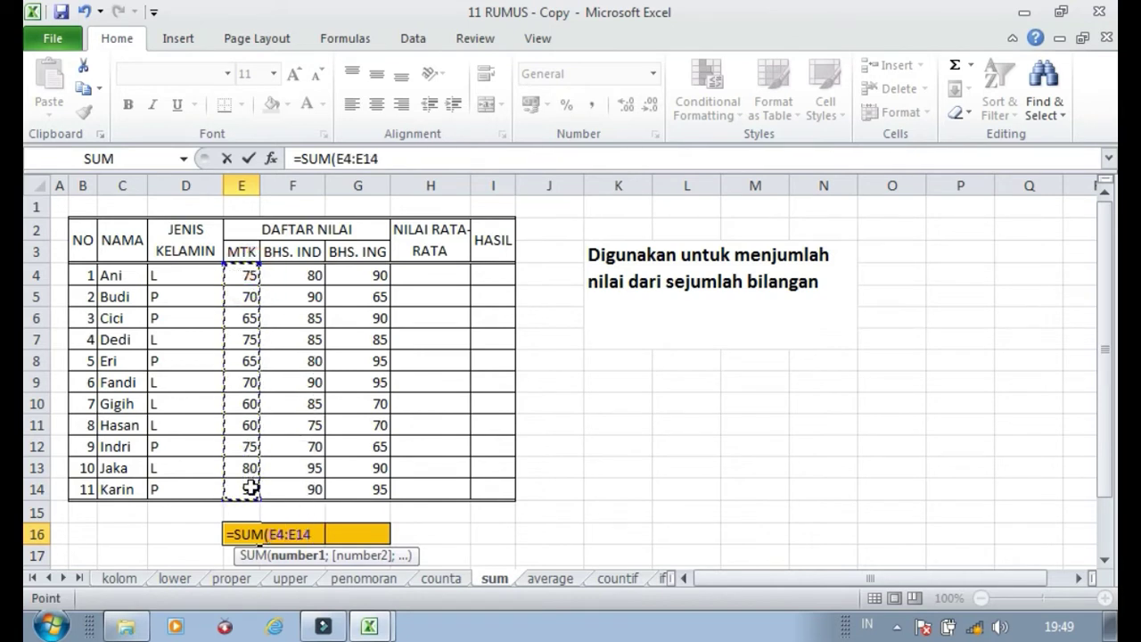
text())
key(Return)
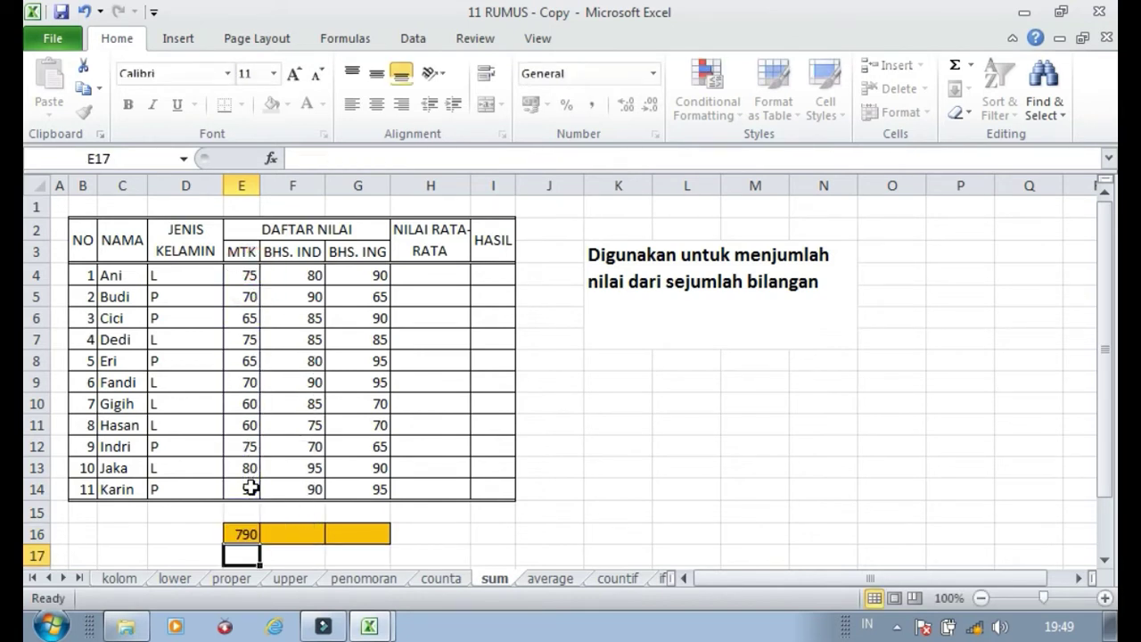
- Clear the formula in E16 and insert an AutoSum total there over the suggested range E4:E15
key(Up)
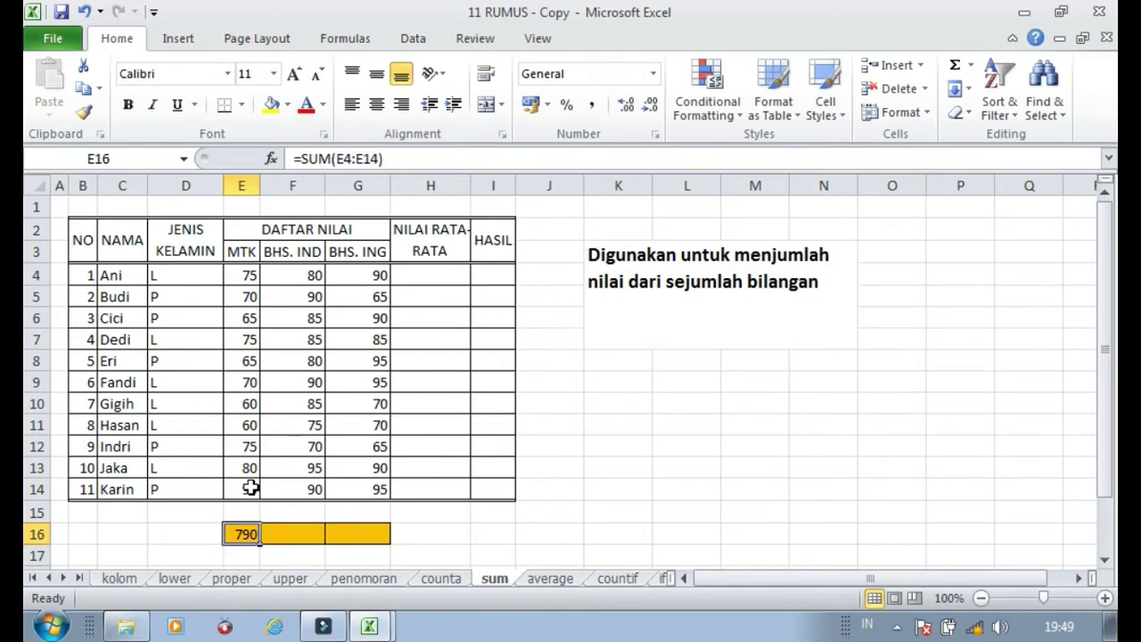
key(Delete)
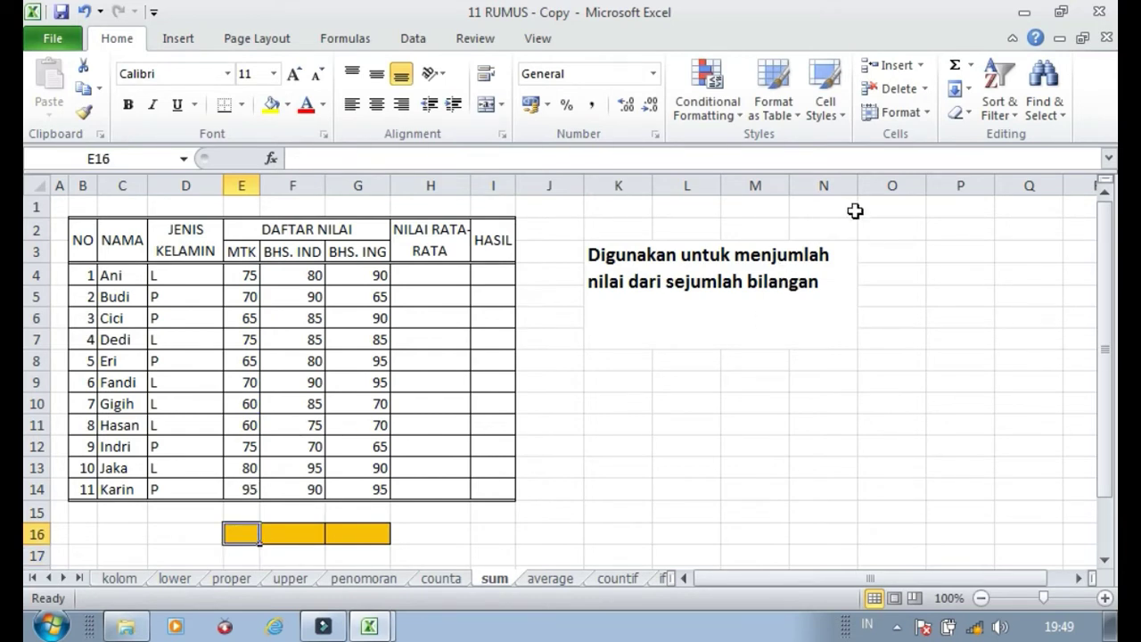
click(968, 66)
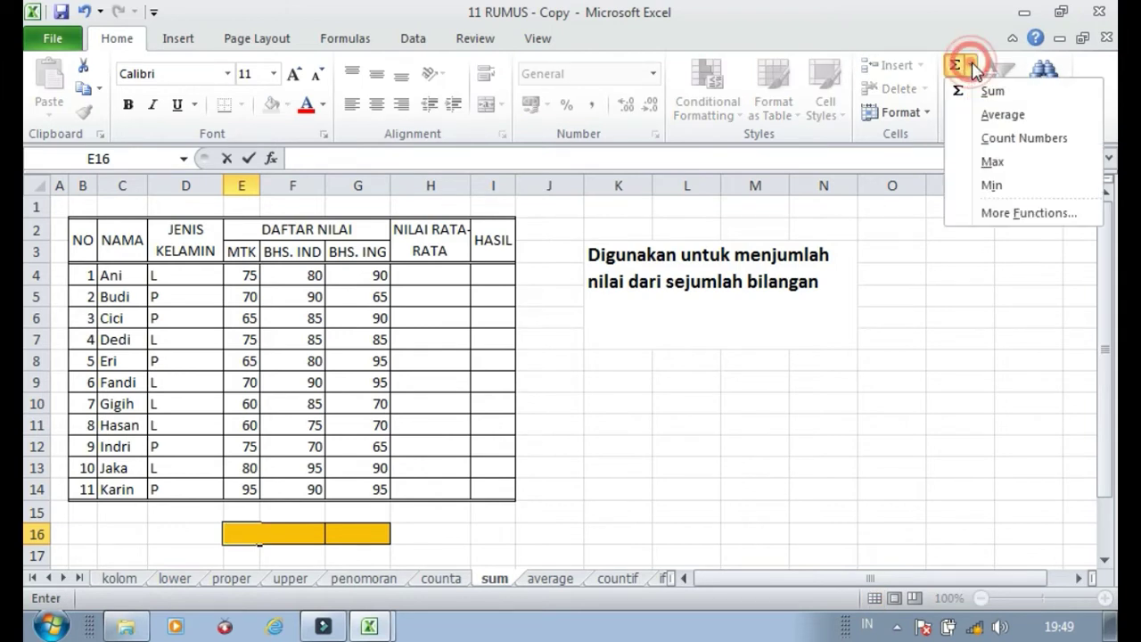
click(973, 72)
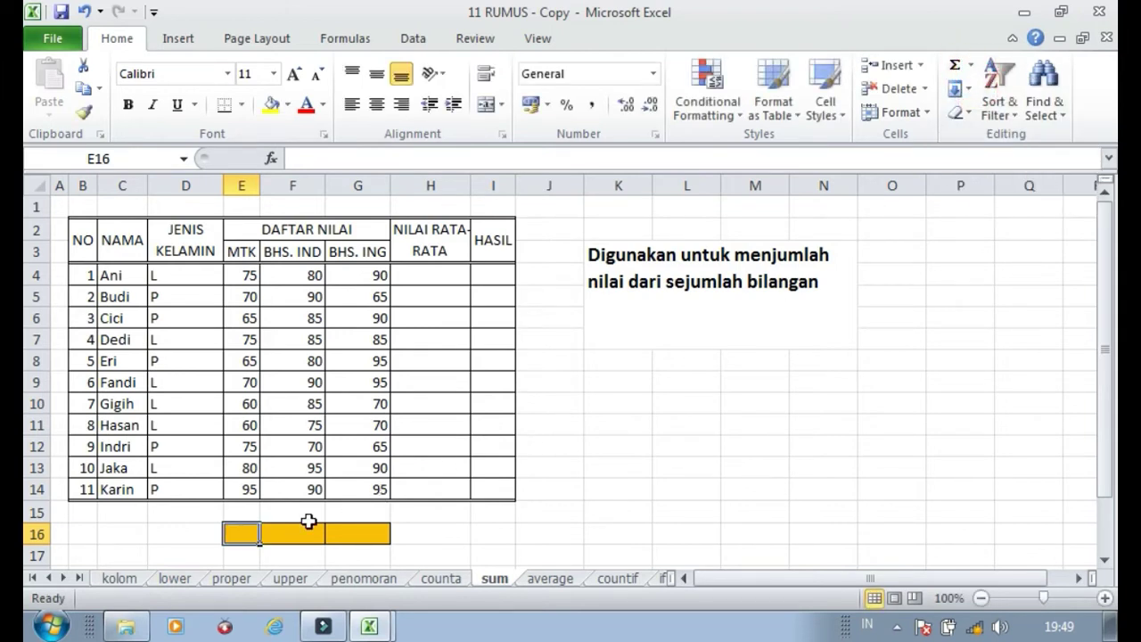
click(267, 557)
click(239, 533)
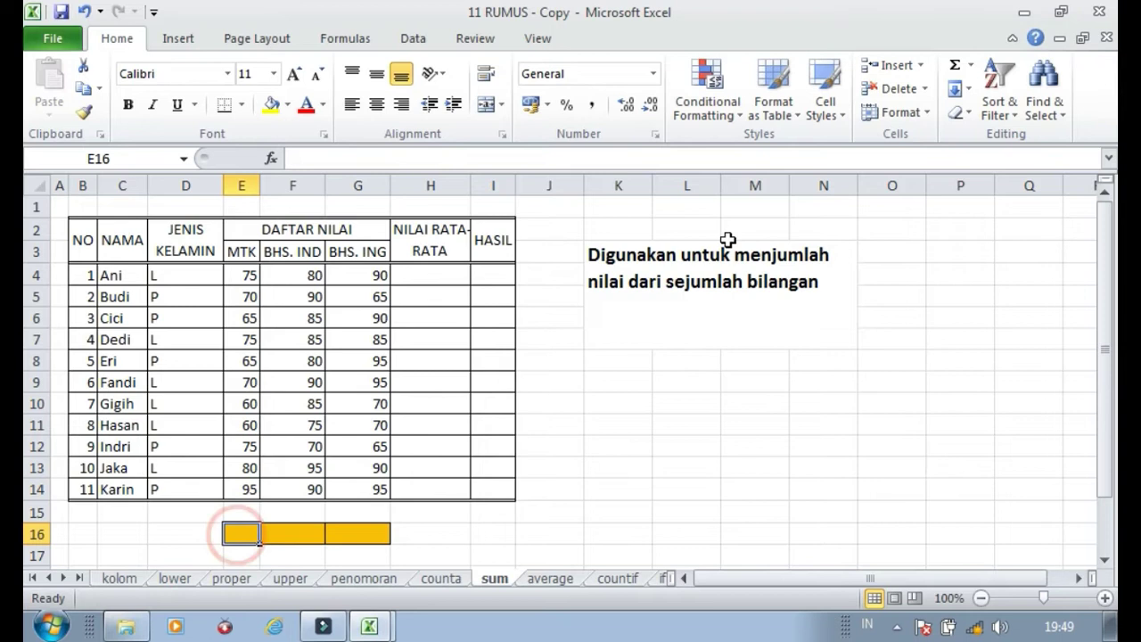
click(971, 66)
click(985, 90)
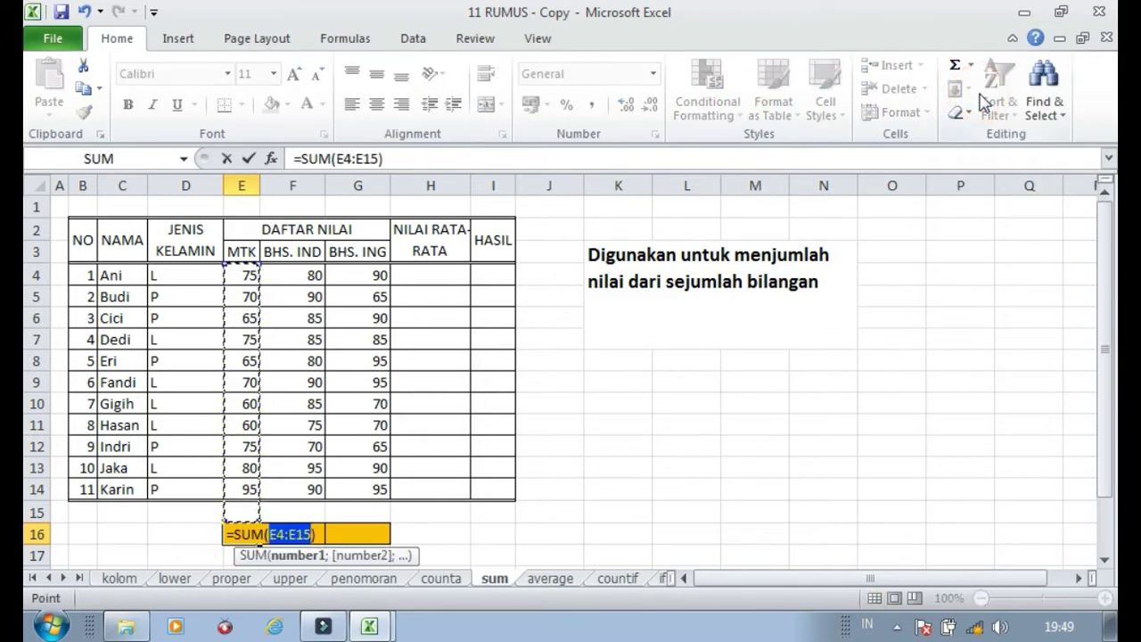
key(Return)
- Copy the SUM formula from E16 across to G16 and inspect the copied formulas in F16 and G16
key(Up)
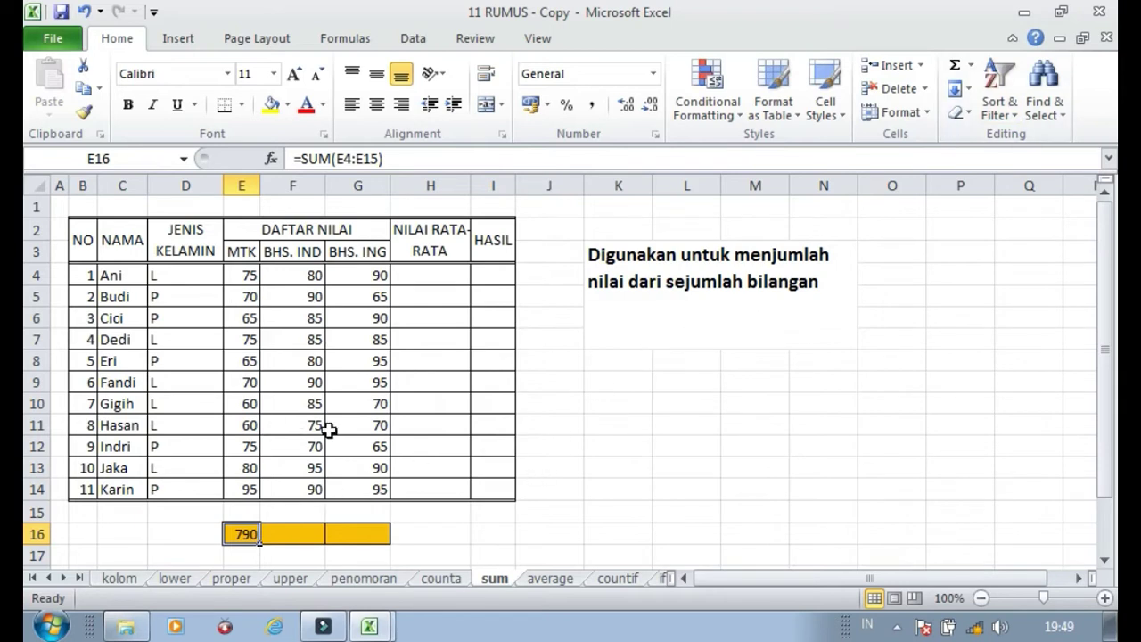
drag(263, 545, 366, 545)
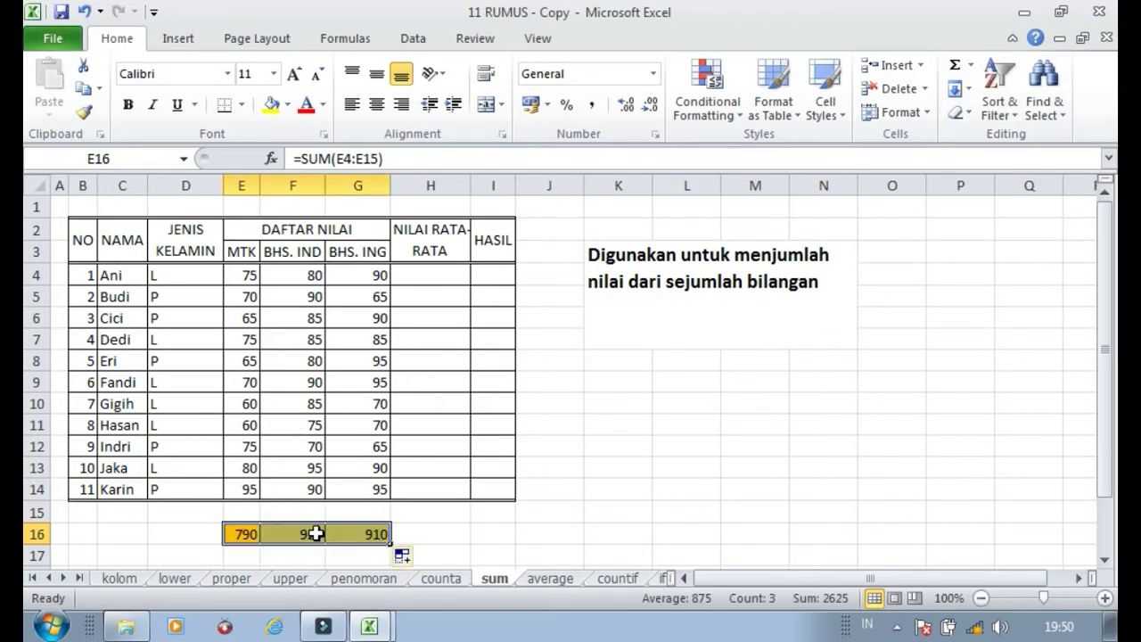
double_click(311, 535)
key(Return)
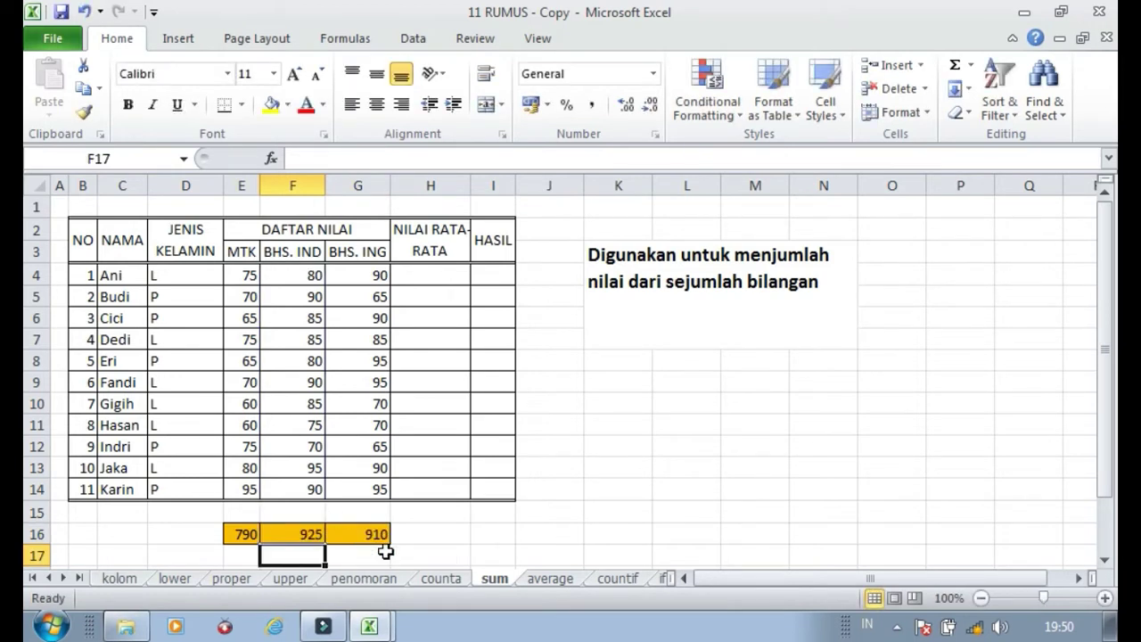
key(Up)
key(Right)
key(F2)
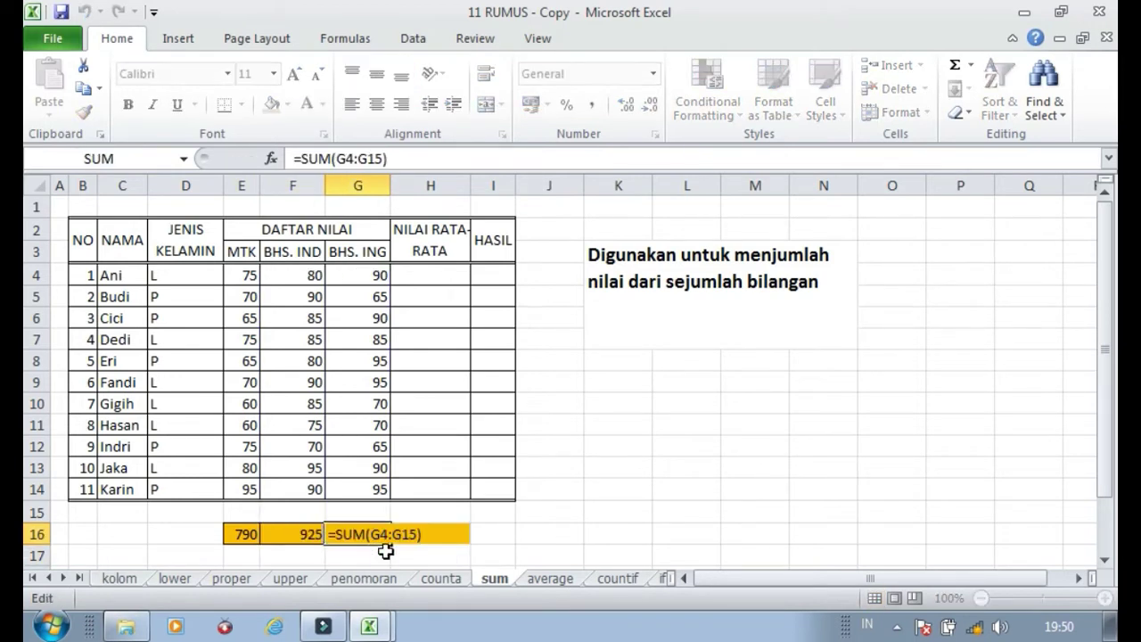
key(Return)
- On the average sheet, enter =AVERAGE(E4:G4) in H4 to average the first student's three scores
click(546, 578)
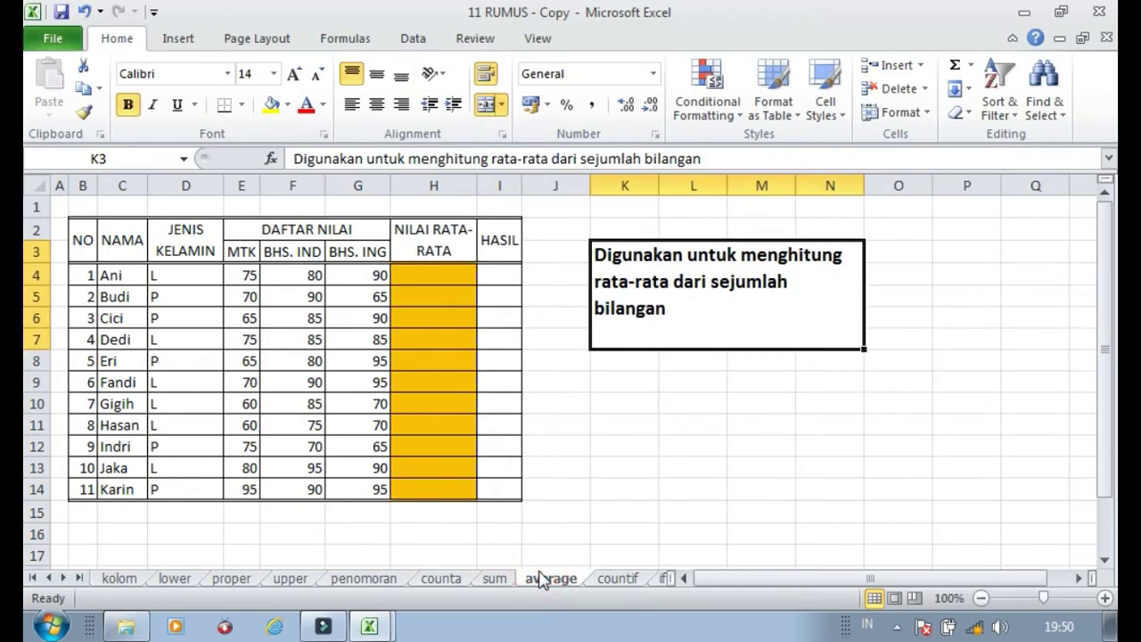
click(458, 272)
text(=)
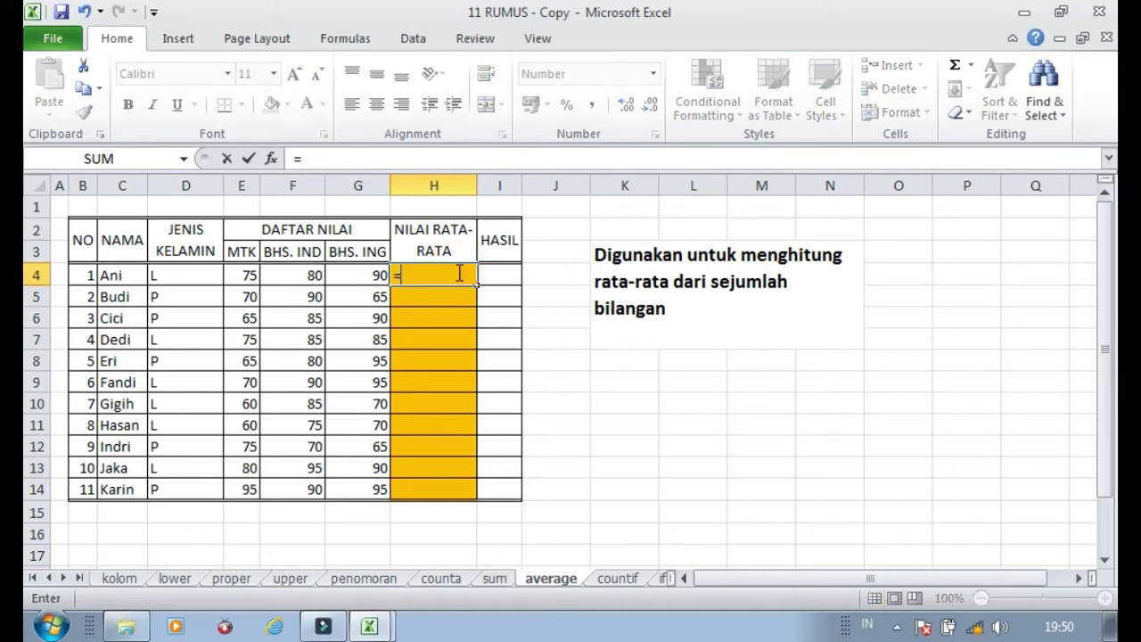
text(AVERA)
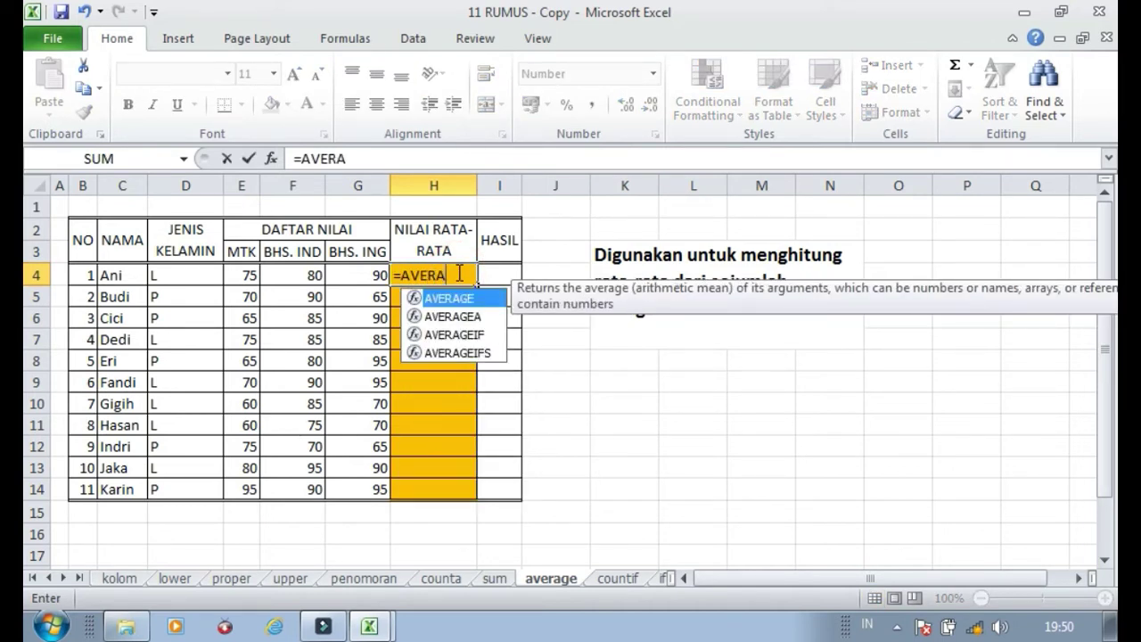
key(Tab)
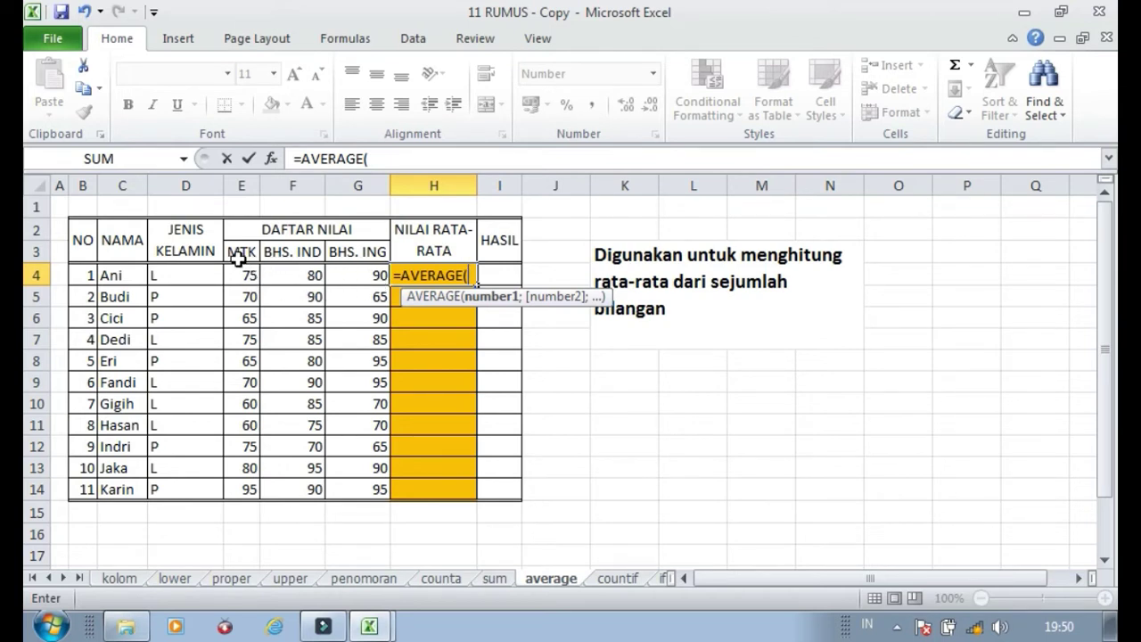
drag(247, 274, 352, 275)
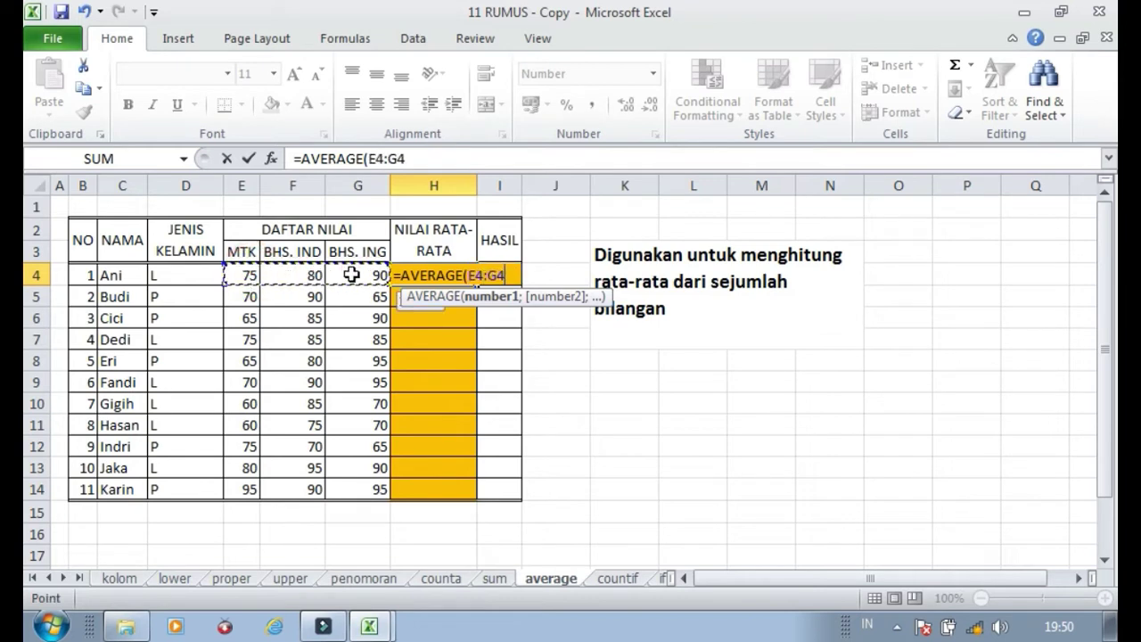
text())
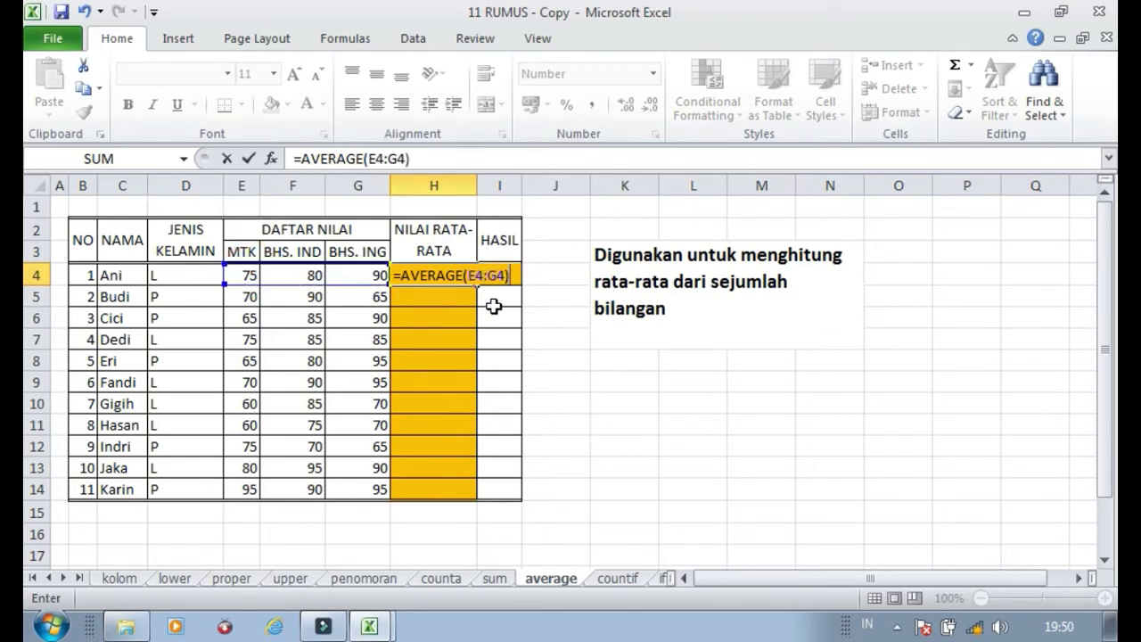
key(Return)
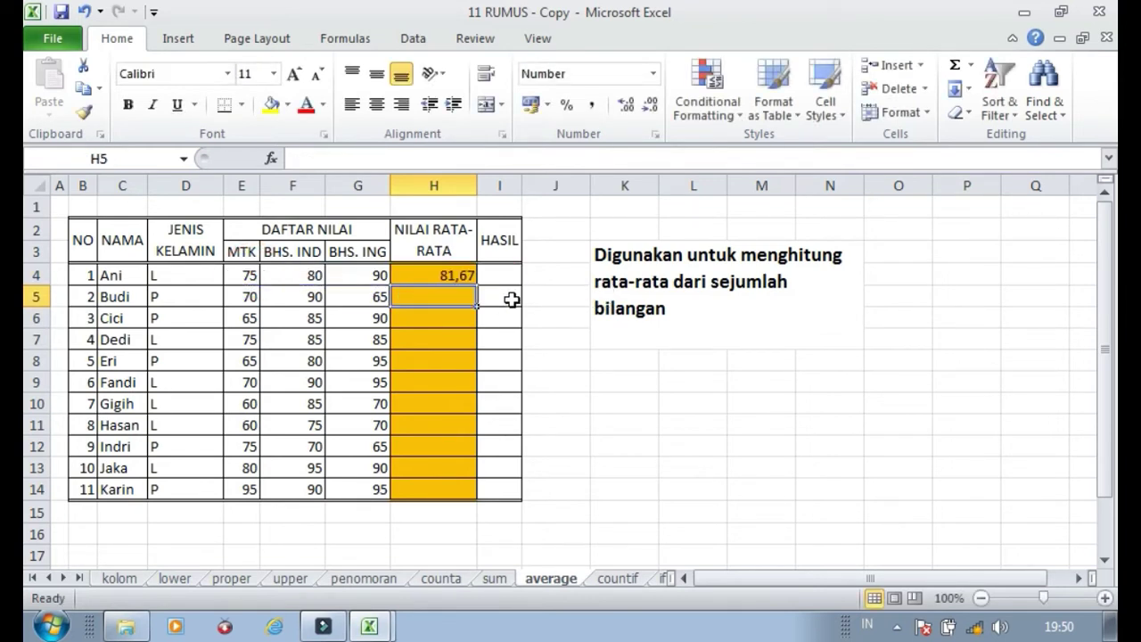
click(449, 276)
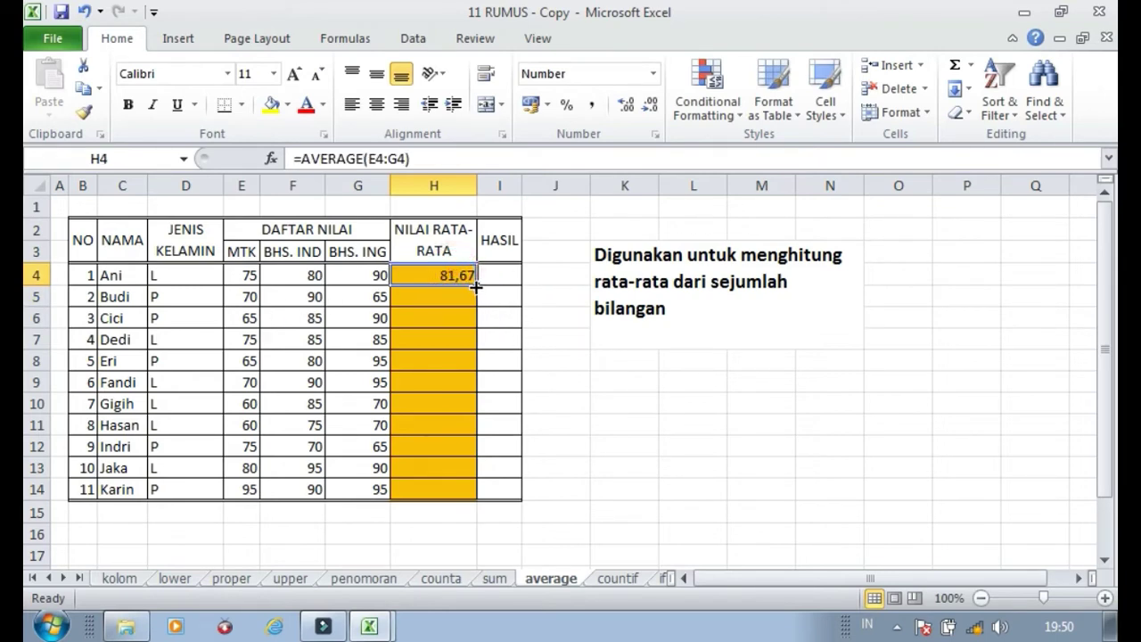
- Copy the AVERAGE formula from H4 down to H14 for the remaining students
drag(476, 286, 481, 499)
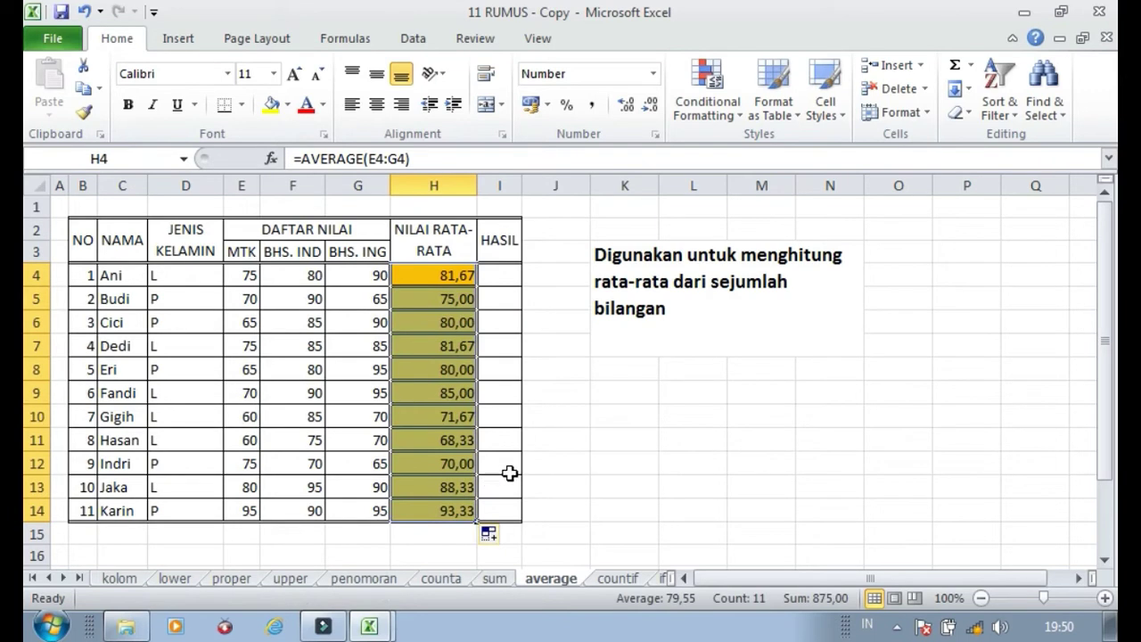
click(513, 470)
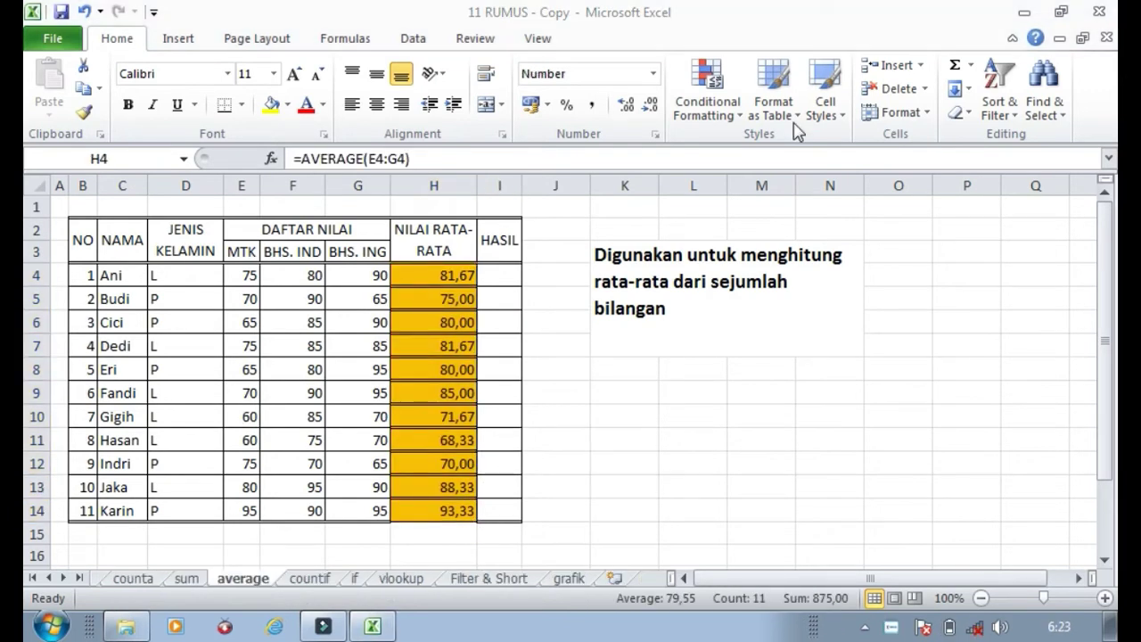
- On the countif sheet, enter =COUNTIF(D4:D14;"L") in D16 to count the male students
click(310, 579)
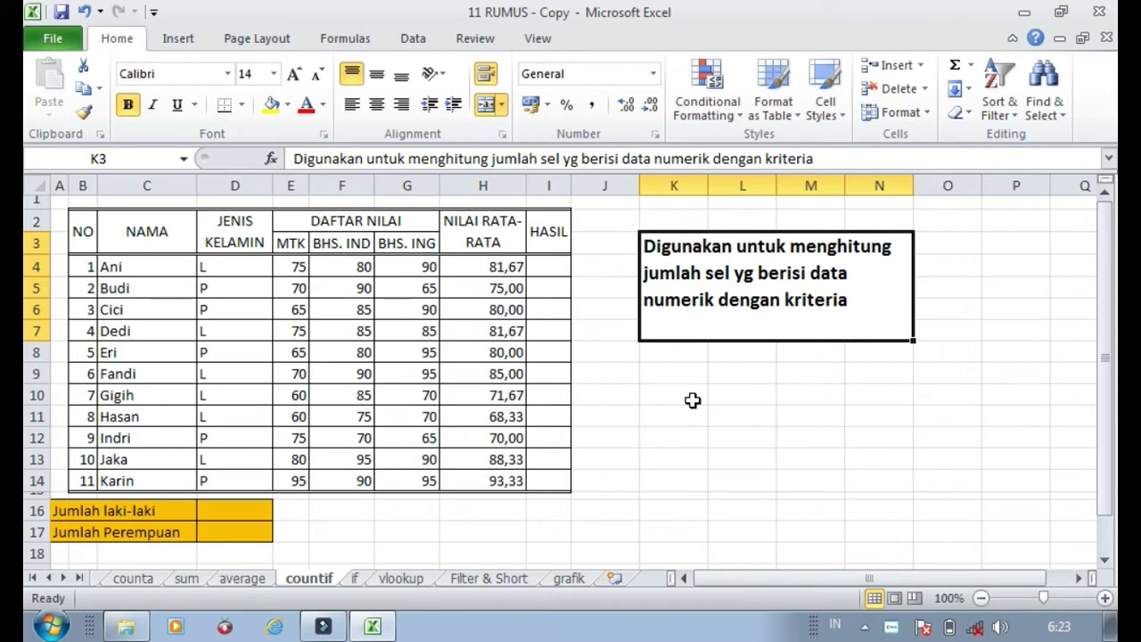
click(259, 510)
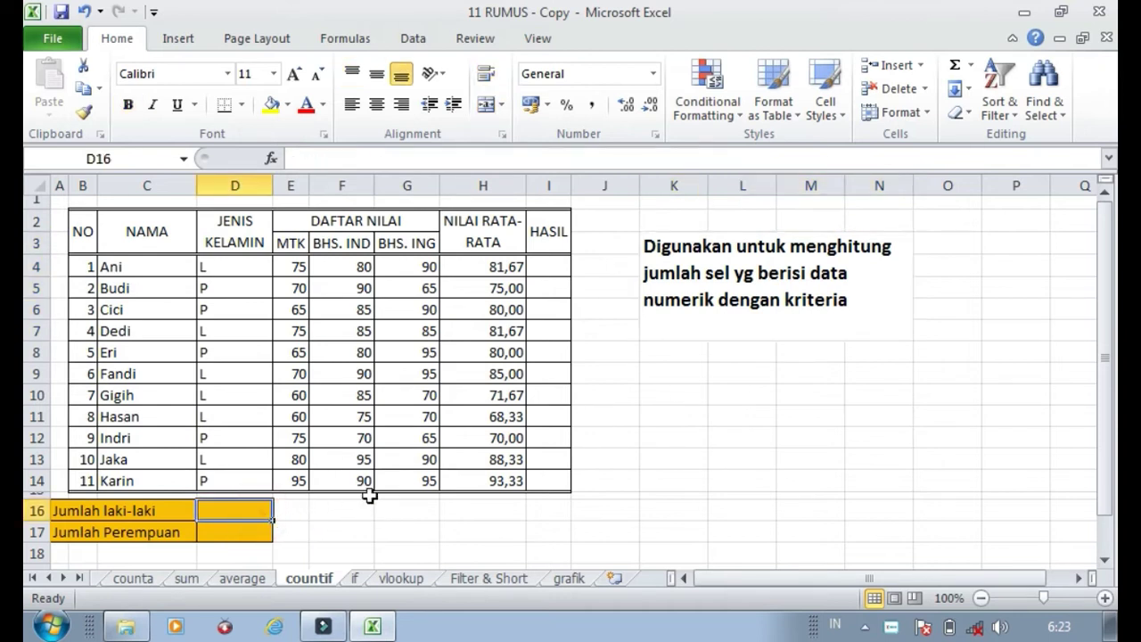
text(=)
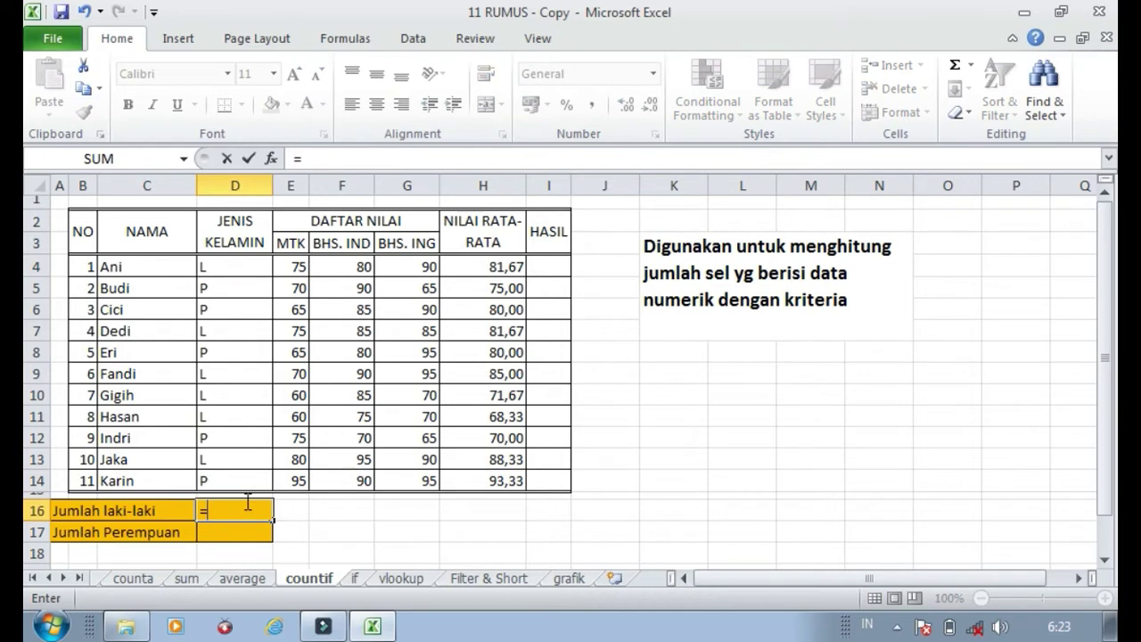
text(counti)
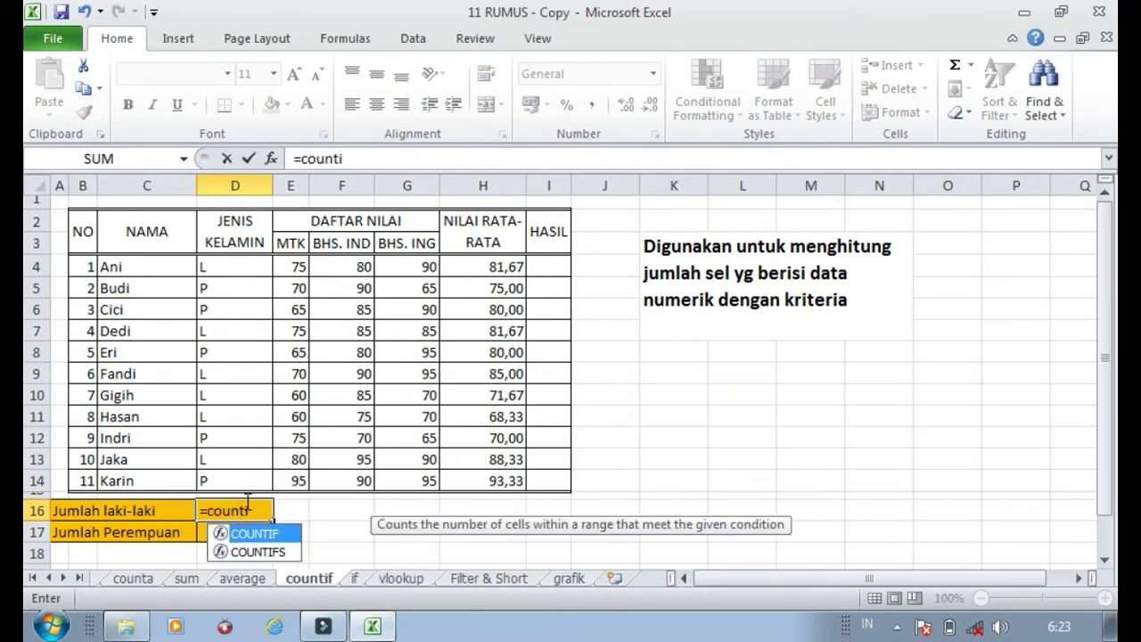
key(Tab)
drag(244, 270, 247, 486)
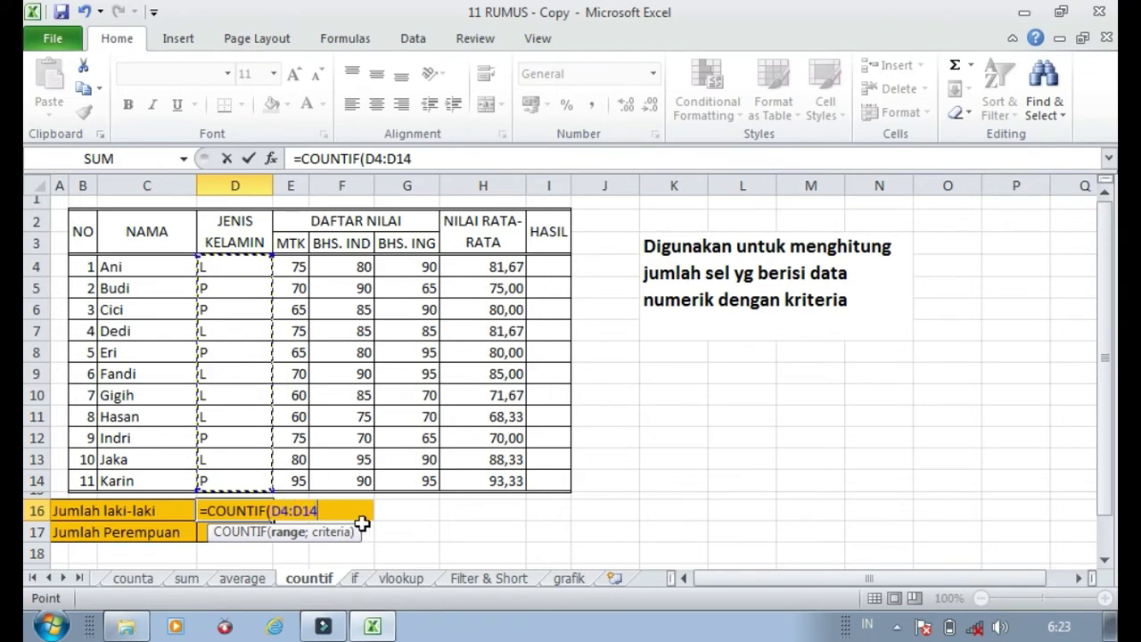
text(;)
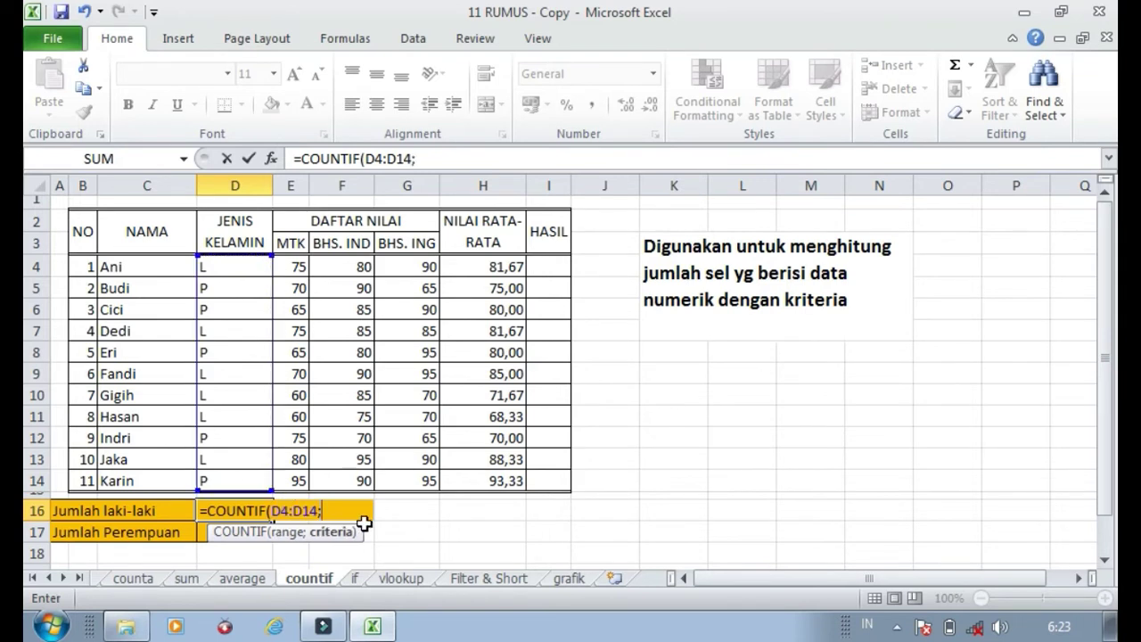
text("l)
key(BackSpace)
text(L"))
key(Return)
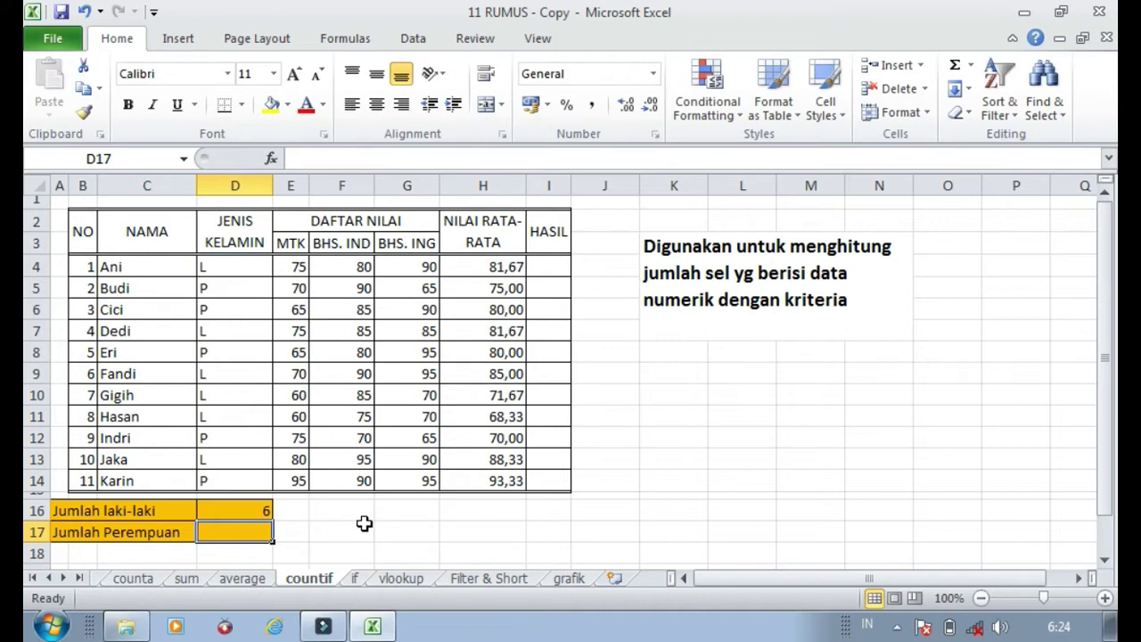
- Enter =COUNTIF(D4:D14;"P") in D17 to count the female students
text(=)
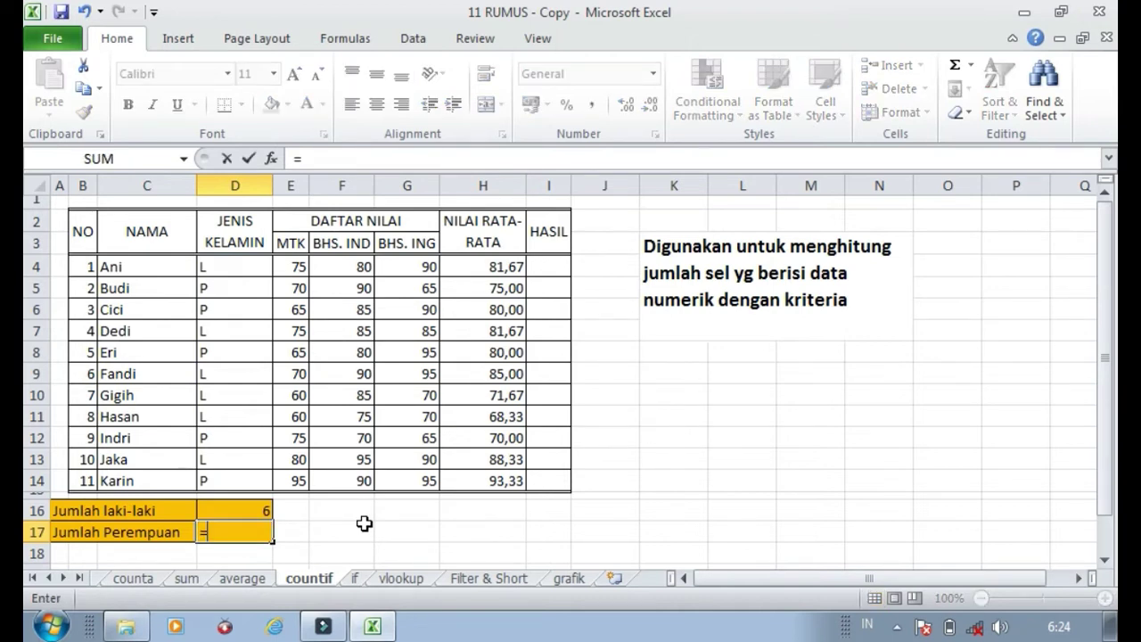
text(COUT)
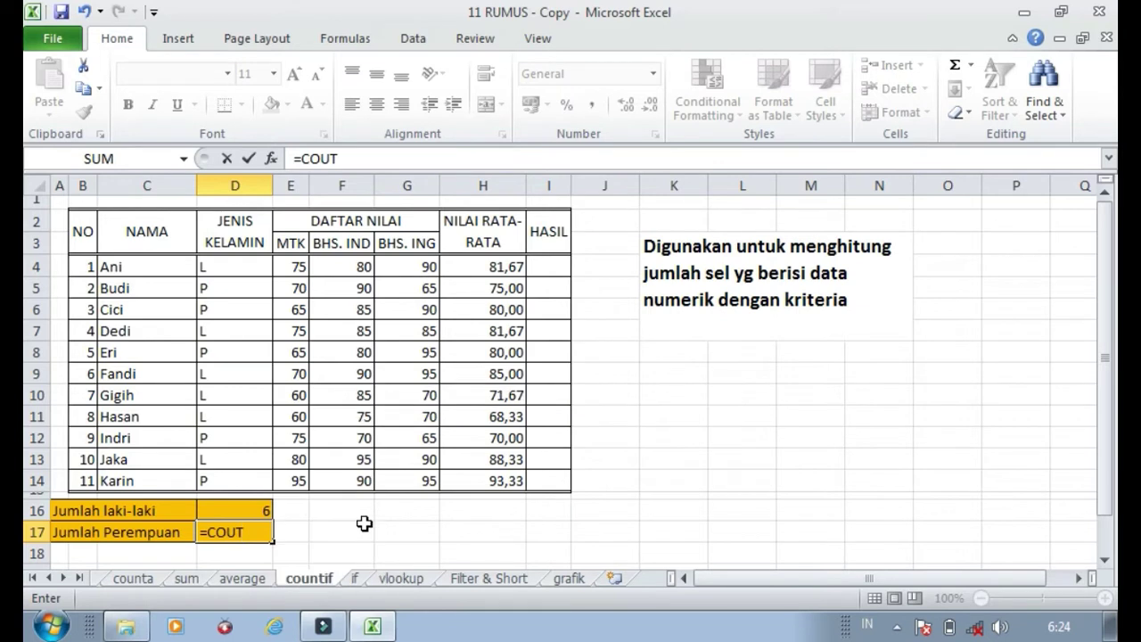
key(BackSpace)
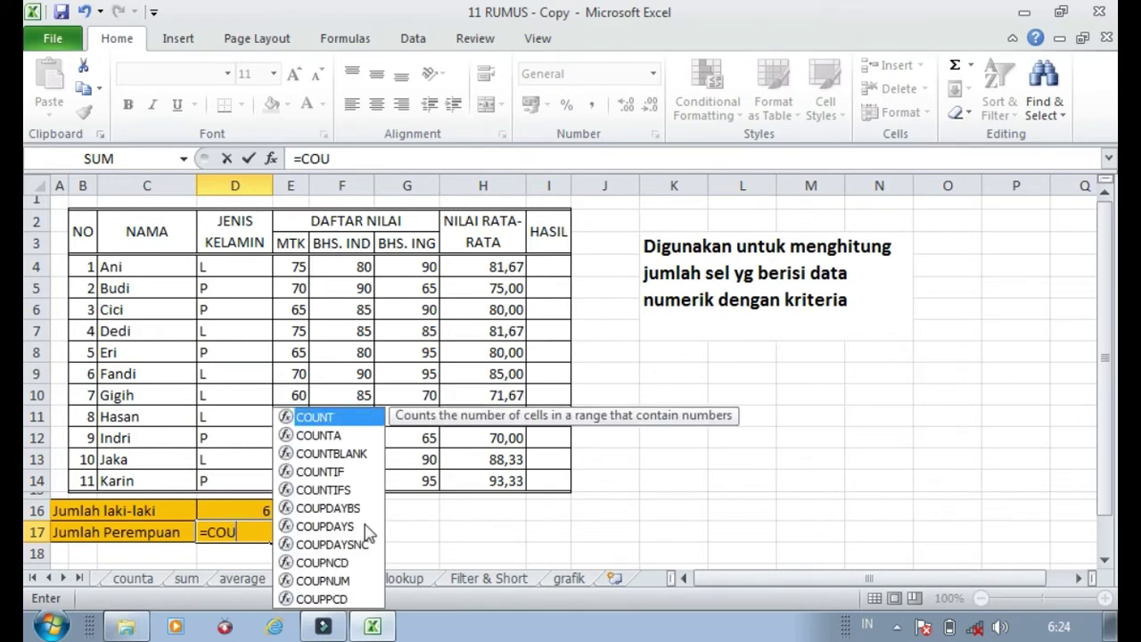
text(NT)
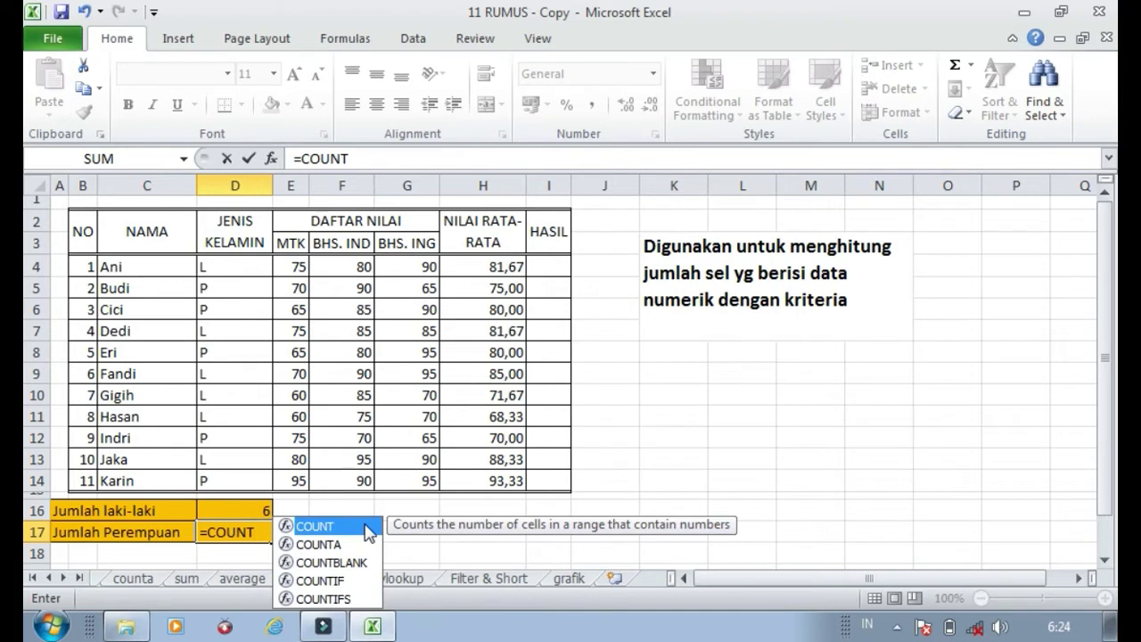
click(326, 580)
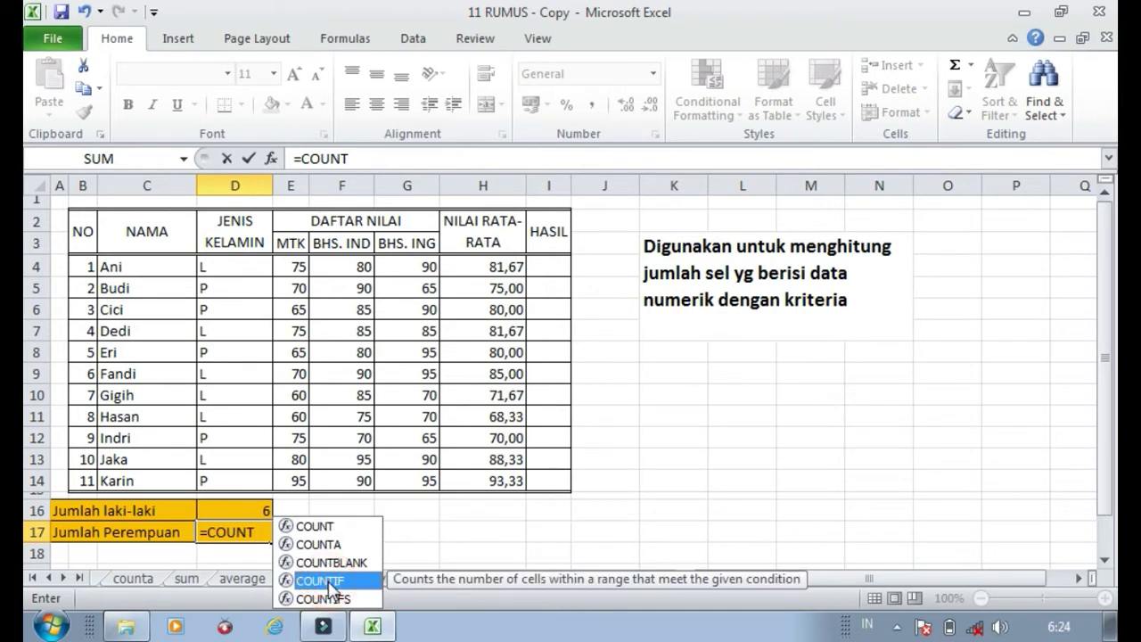
double_click(328, 581)
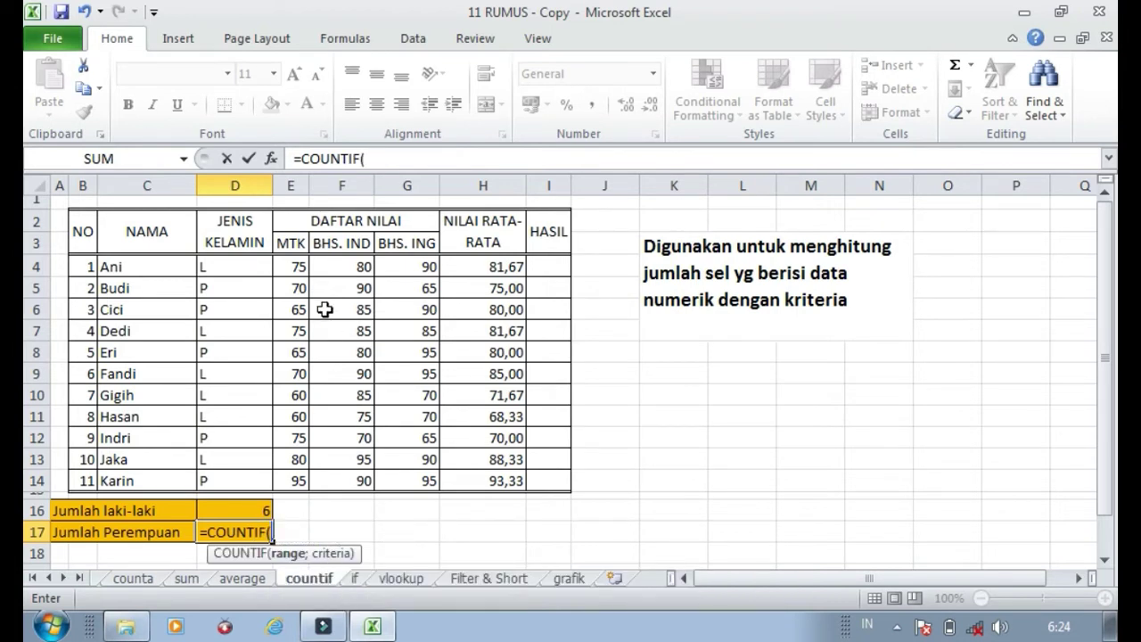
drag(241, 267, 257, 474)
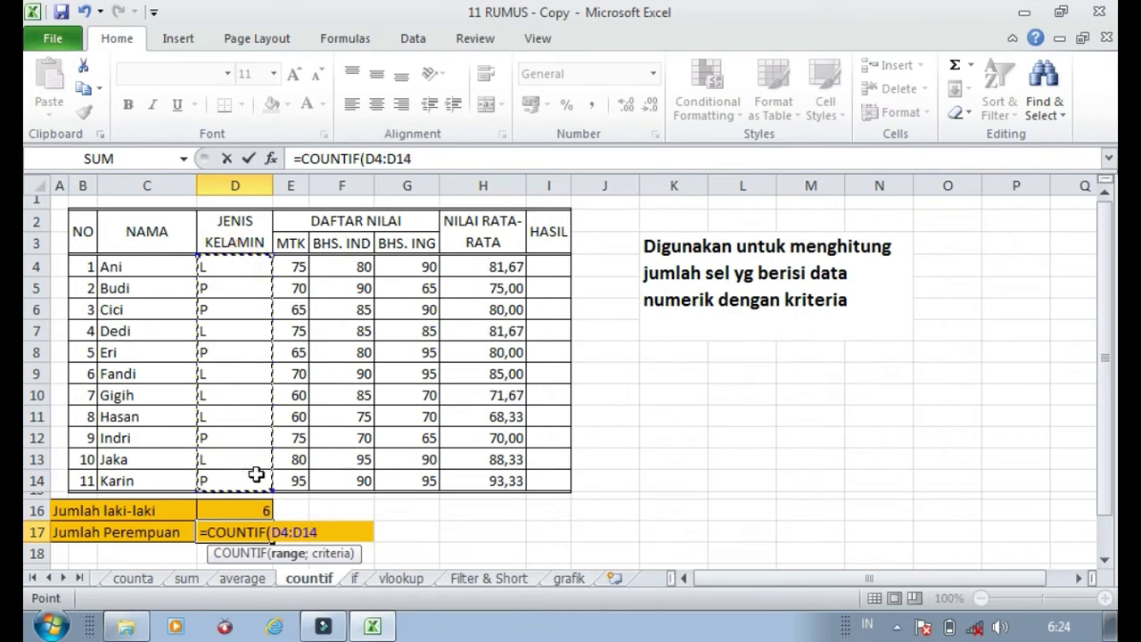
text(;")
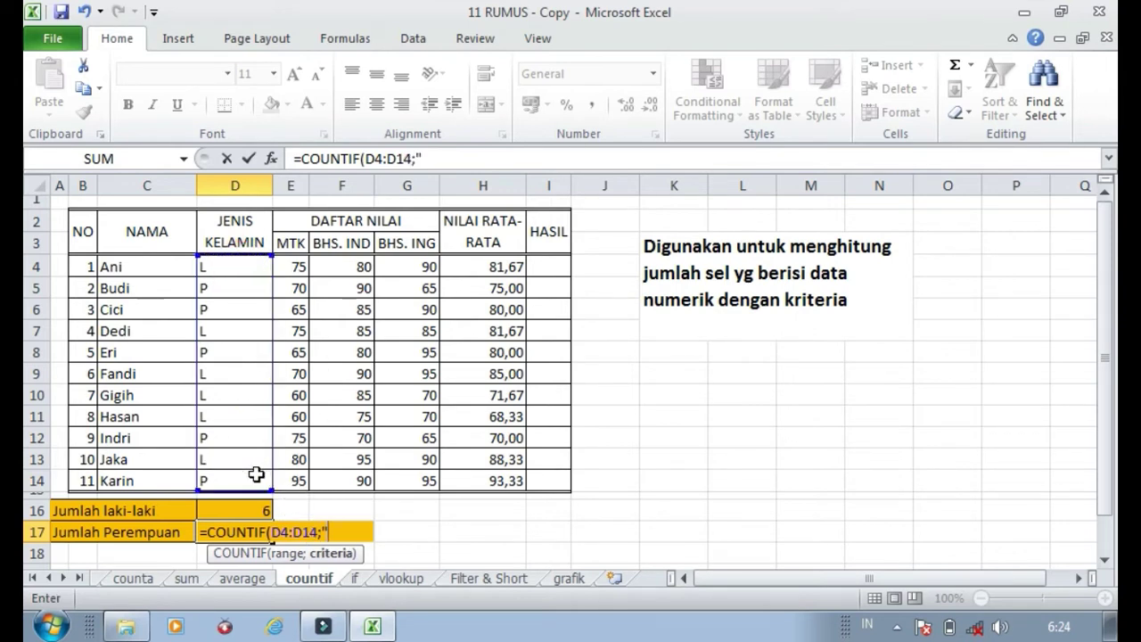
text(P"))
key(Return)
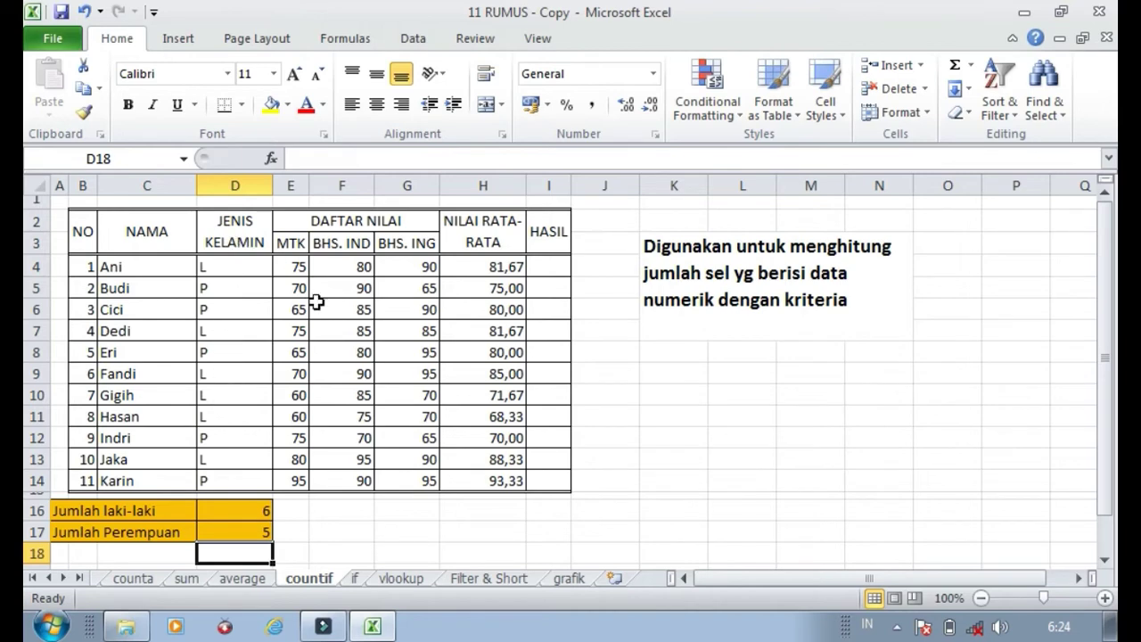
- On the if sheet, enter =IF(H4>=80;"LULUS";"TIDAK LULUS") in I4 for the first student's result, accepting the proposed operator correction, and inspect the formula
click(356, 578)
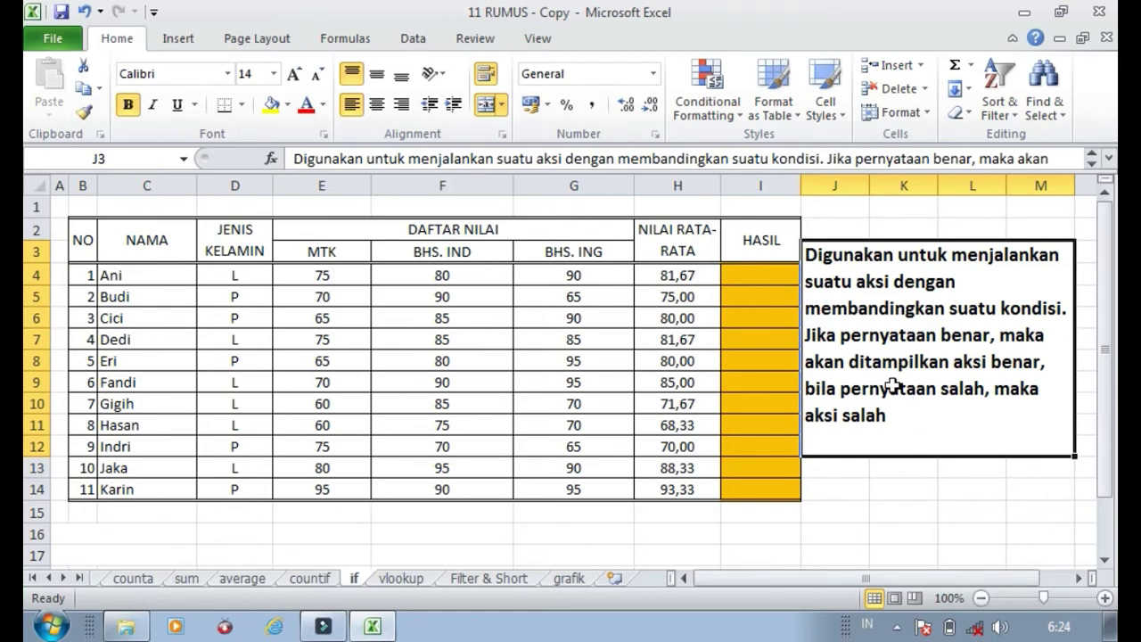
click(788, 274)
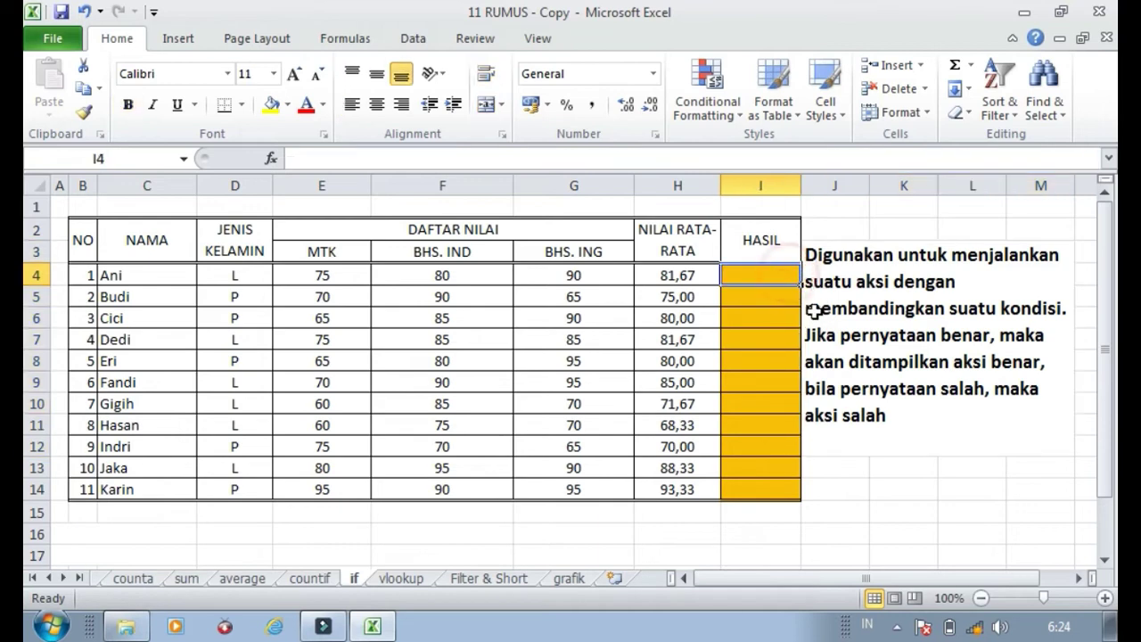
text(=)
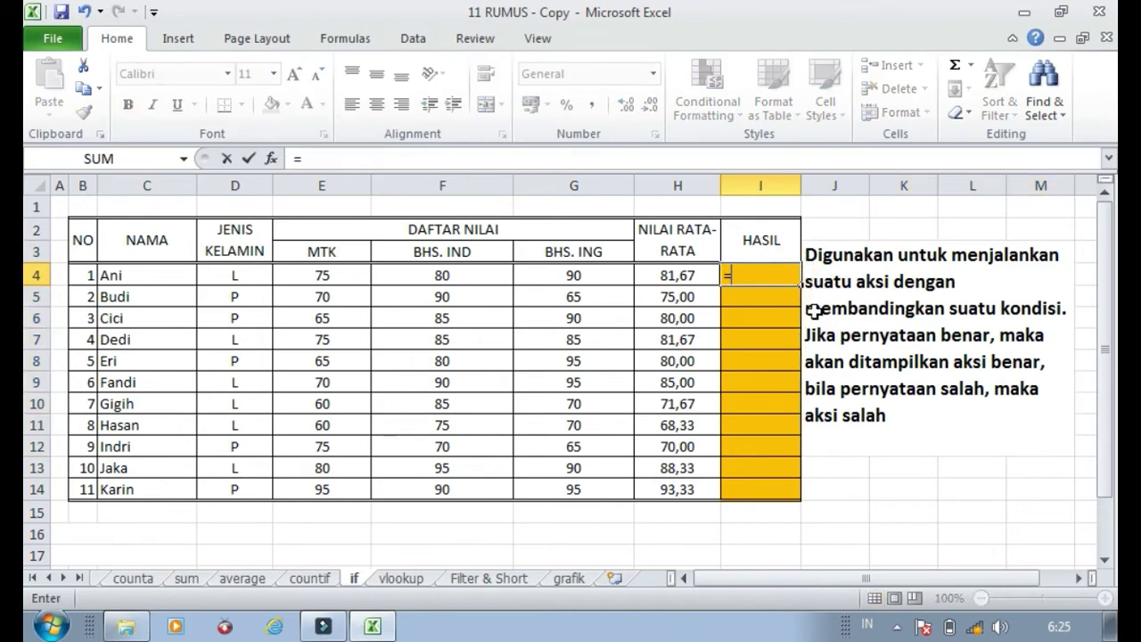
text(IF()
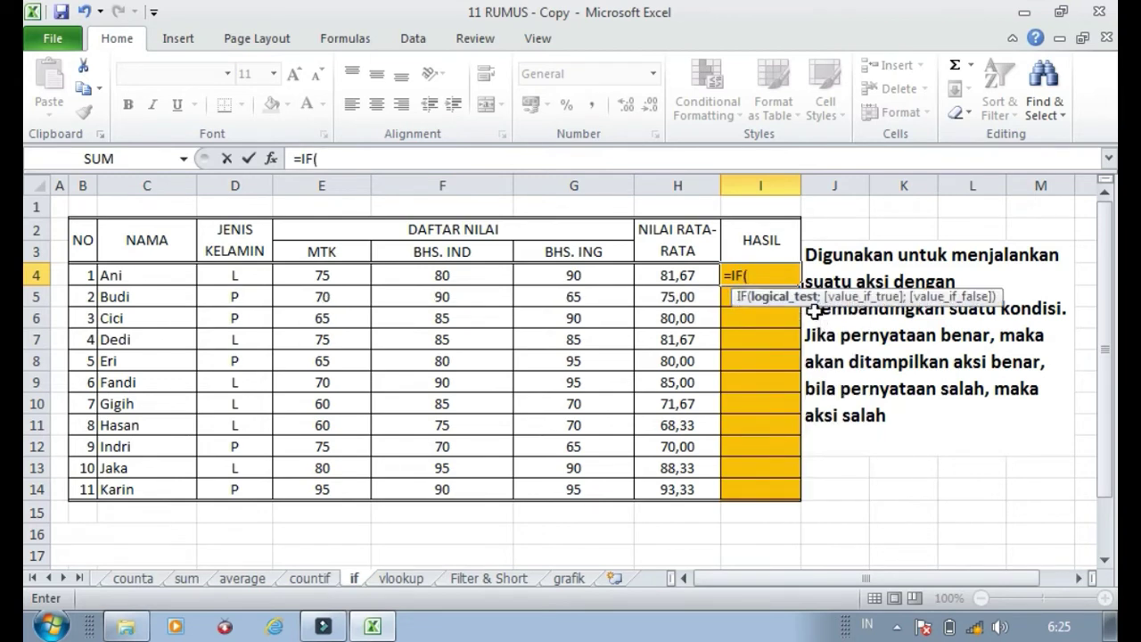
click(693, 278)
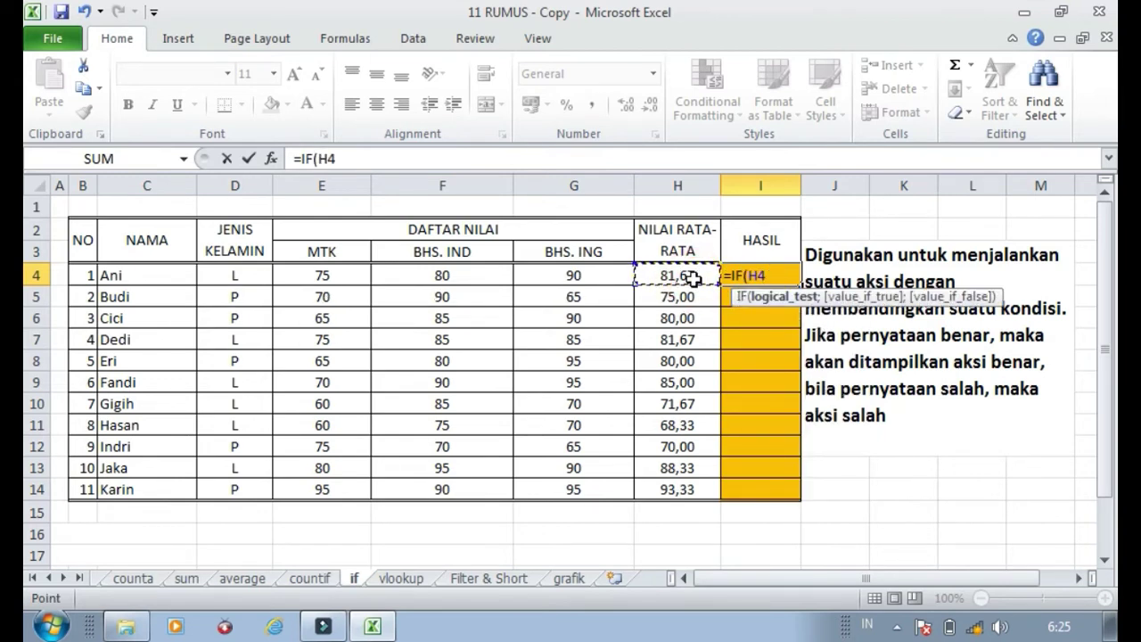
text(=>80)
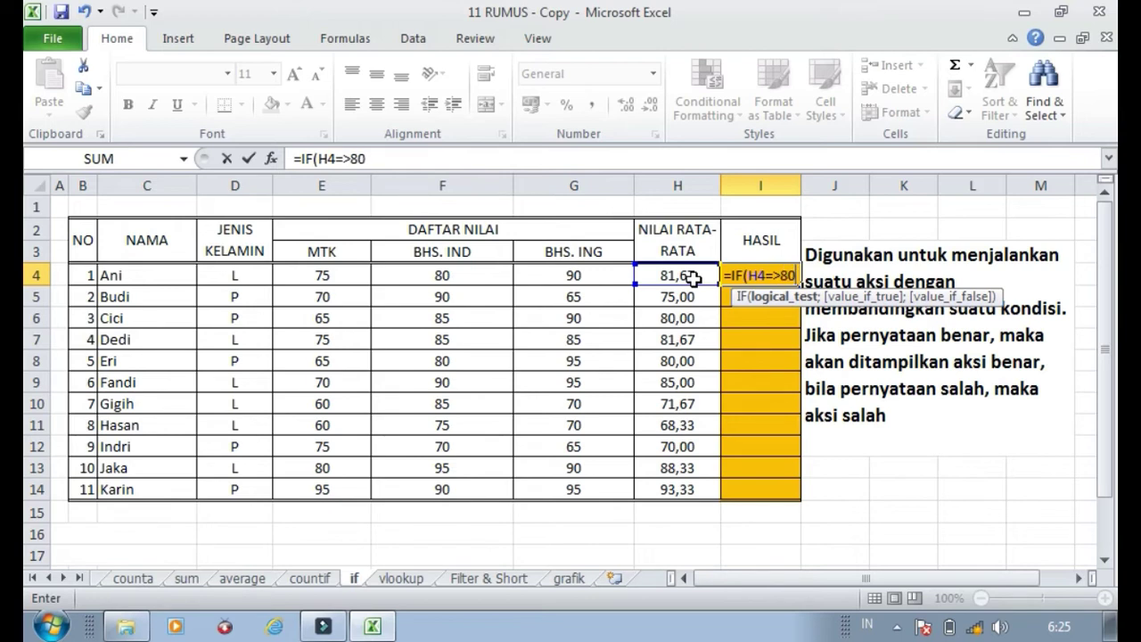
text(;"LULU)
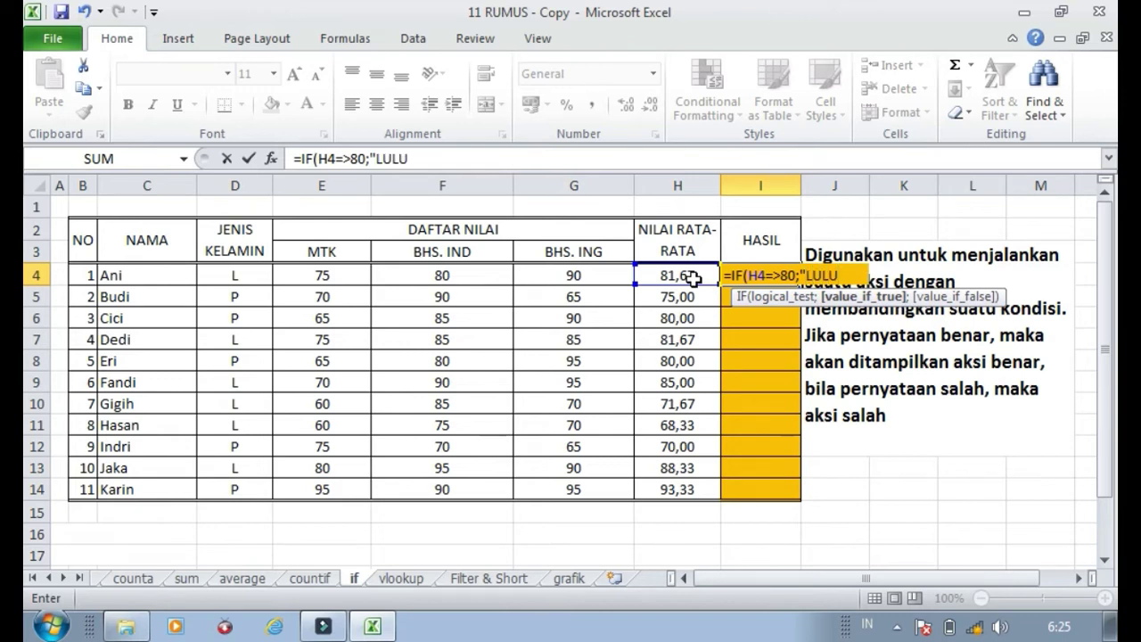
text(S";)
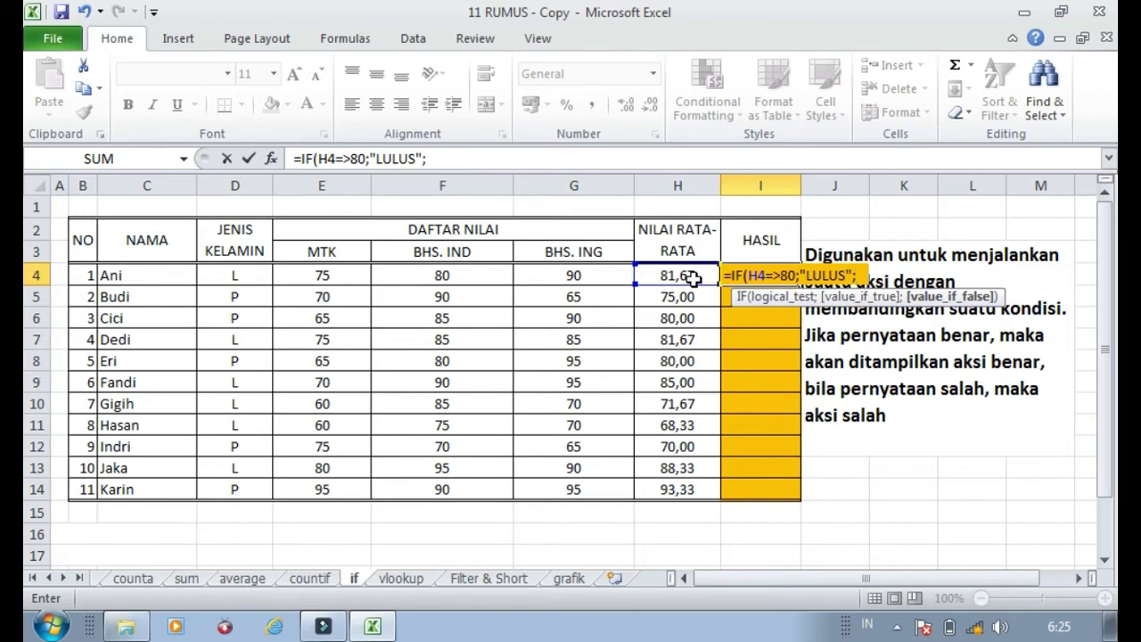
text(T)
key(BackSpace)
text("TI)
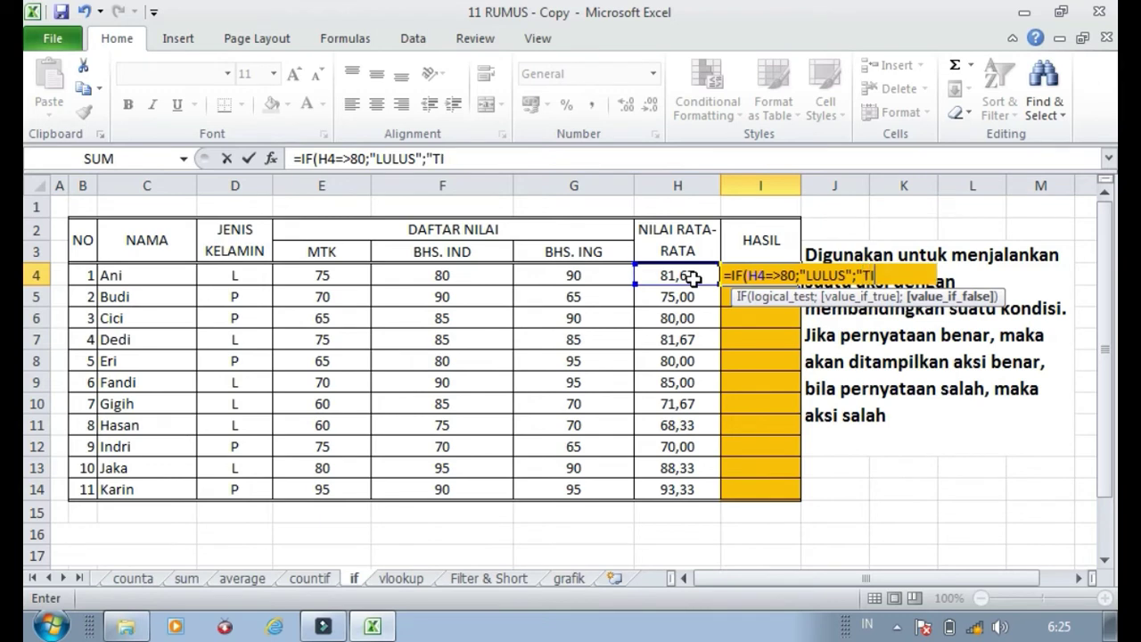
text(DAK LU)
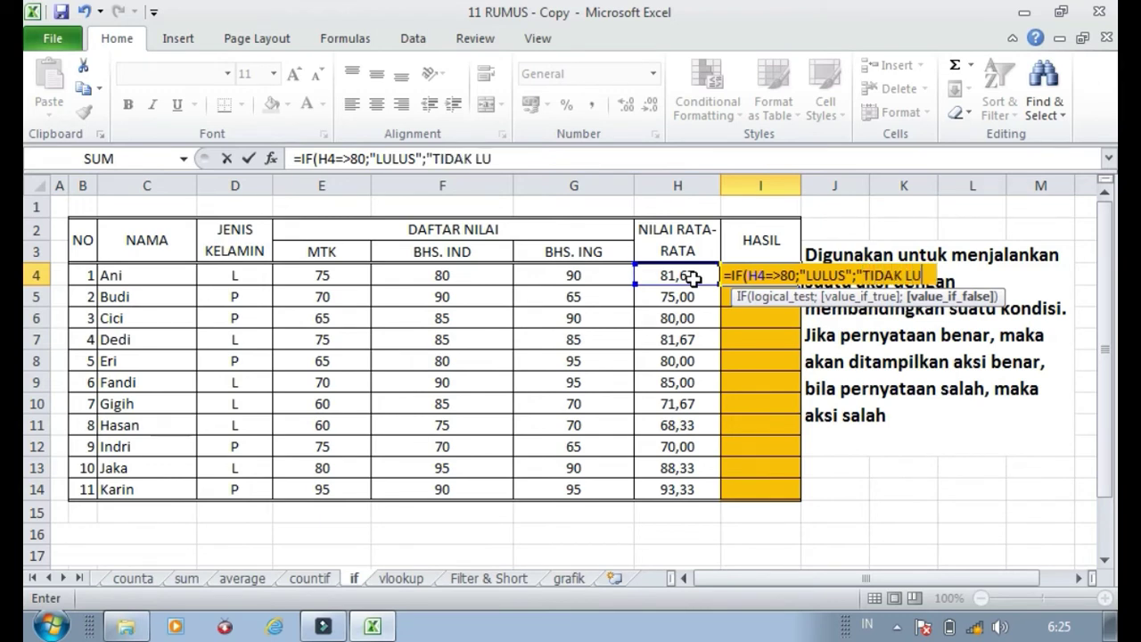
text(LUS")
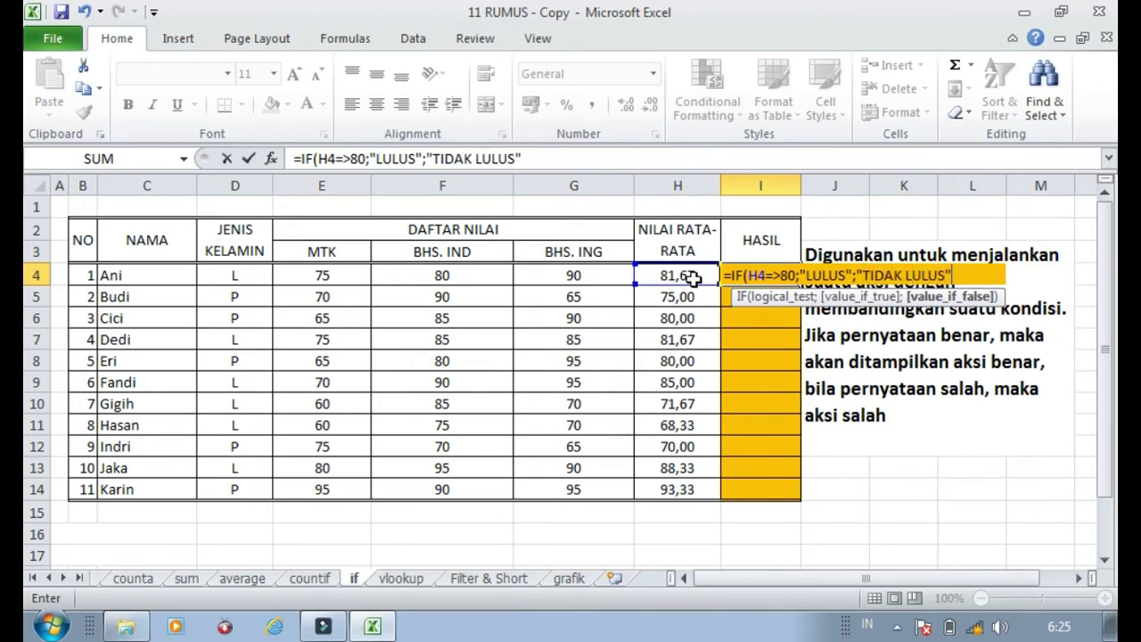
text())
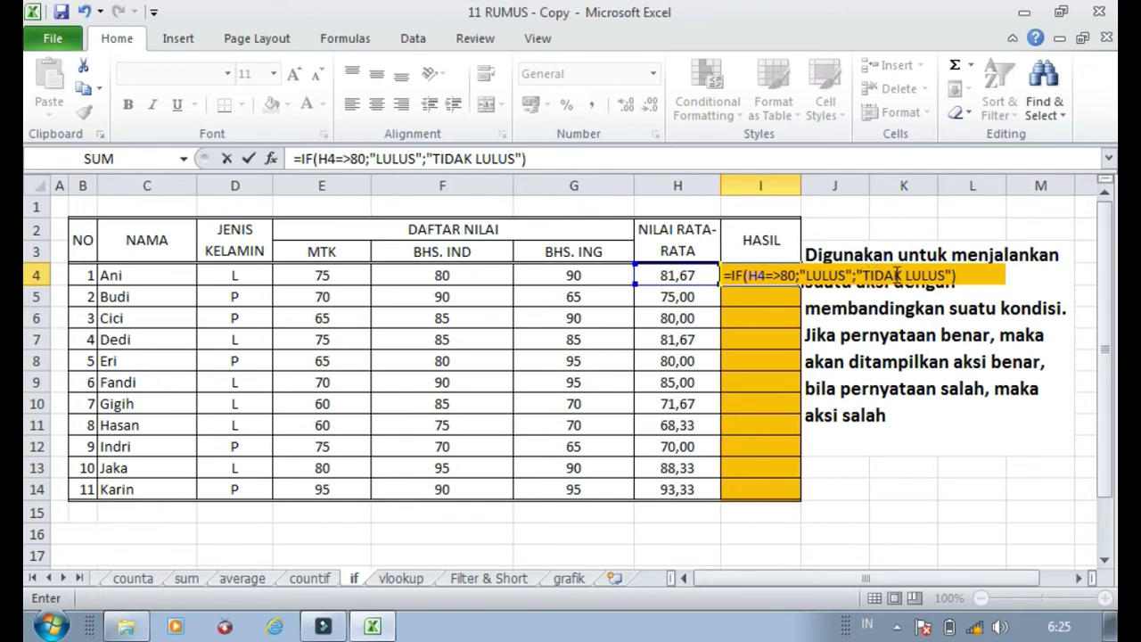
key(Return)
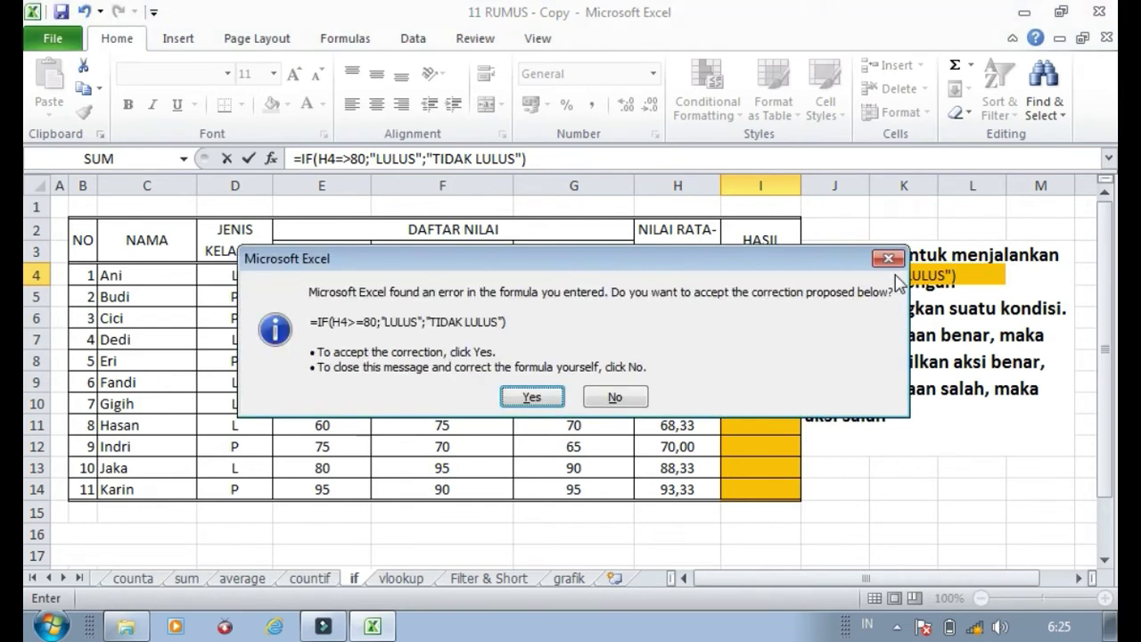
click(530, 398)
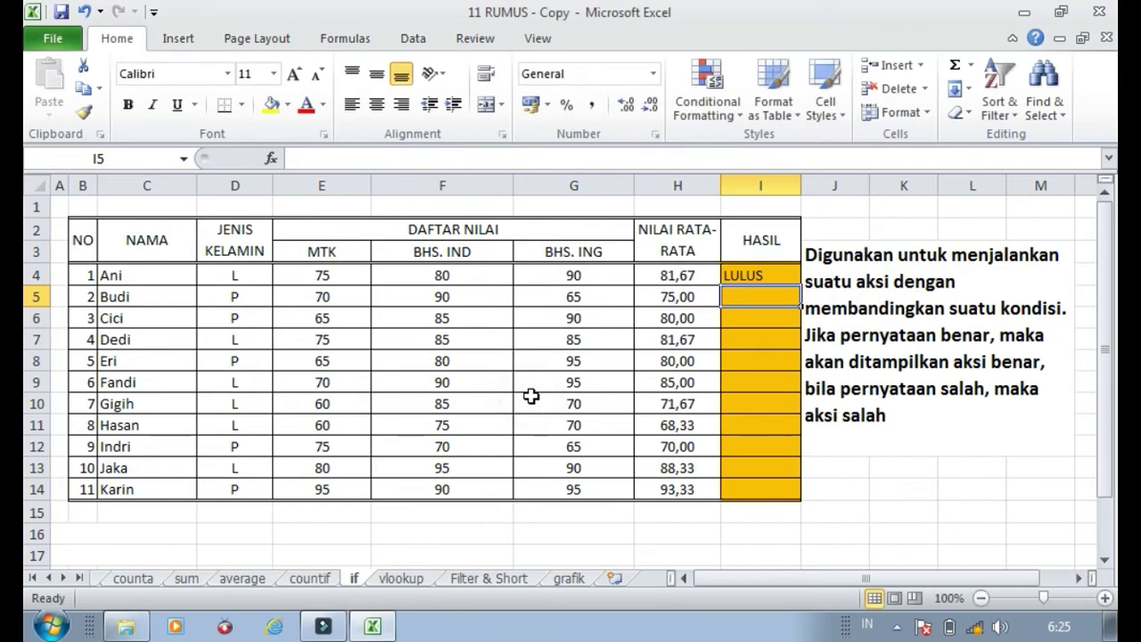
click(791, 277)
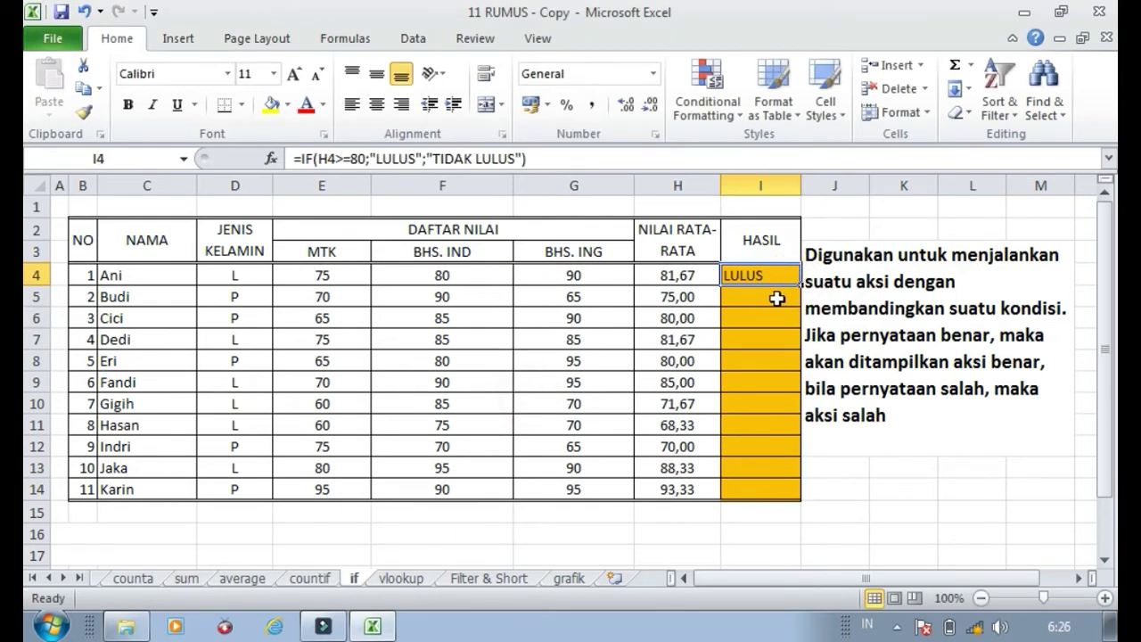
- Enter =IF(H5>=80;"LULUS";"TIDAK LULUS") in I5 for the second student's result
click(778, 298)
text(=)
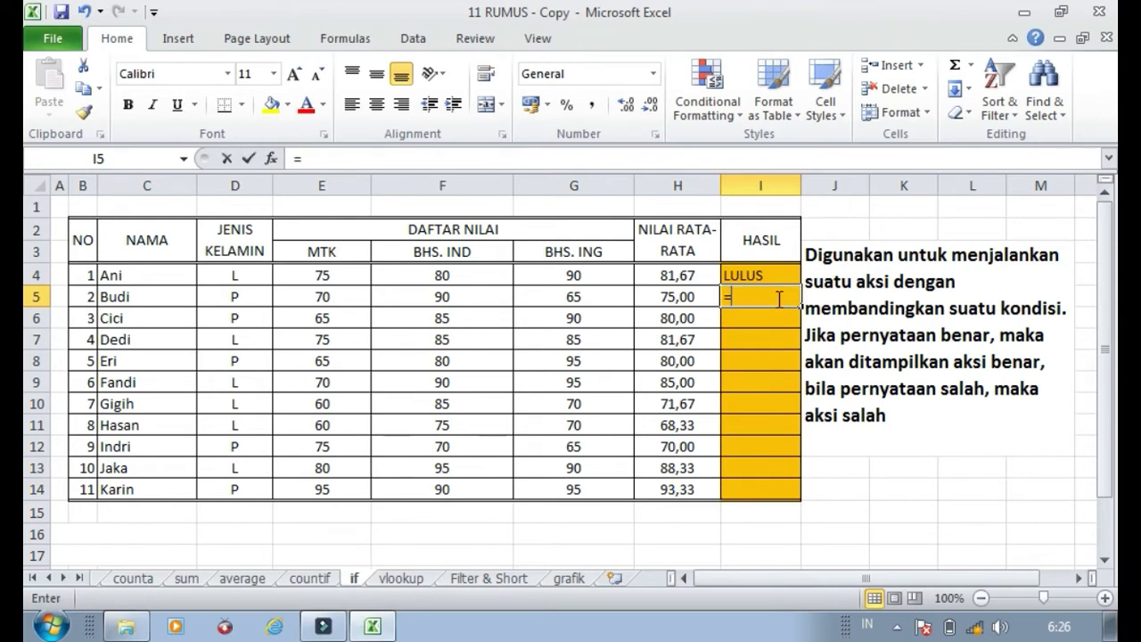
text(IF)
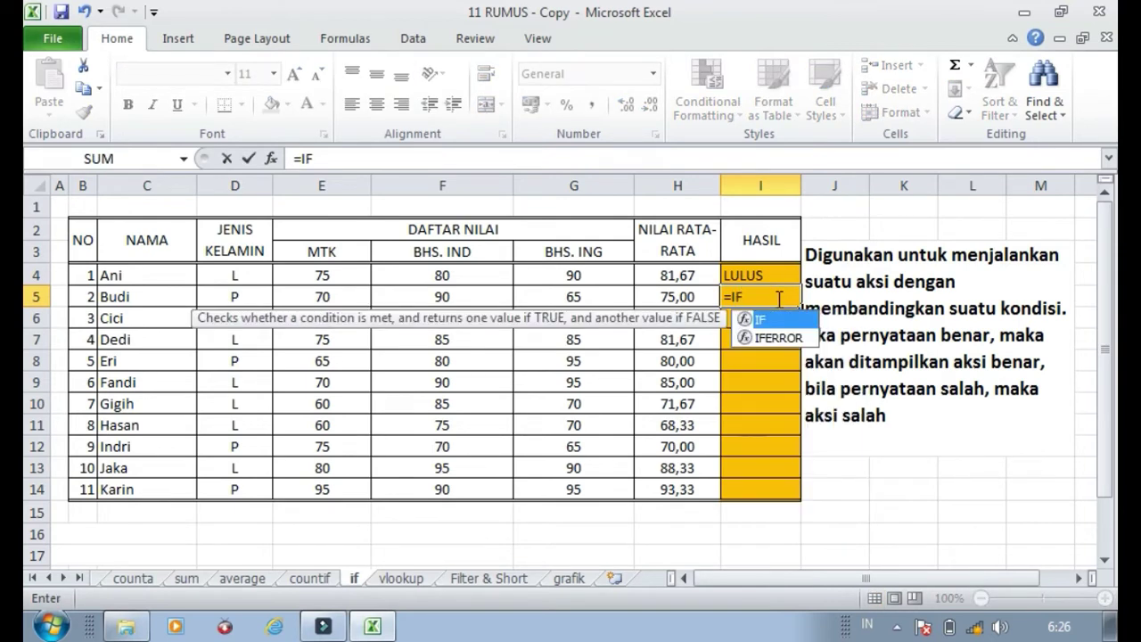
text(()
click(694, 296)
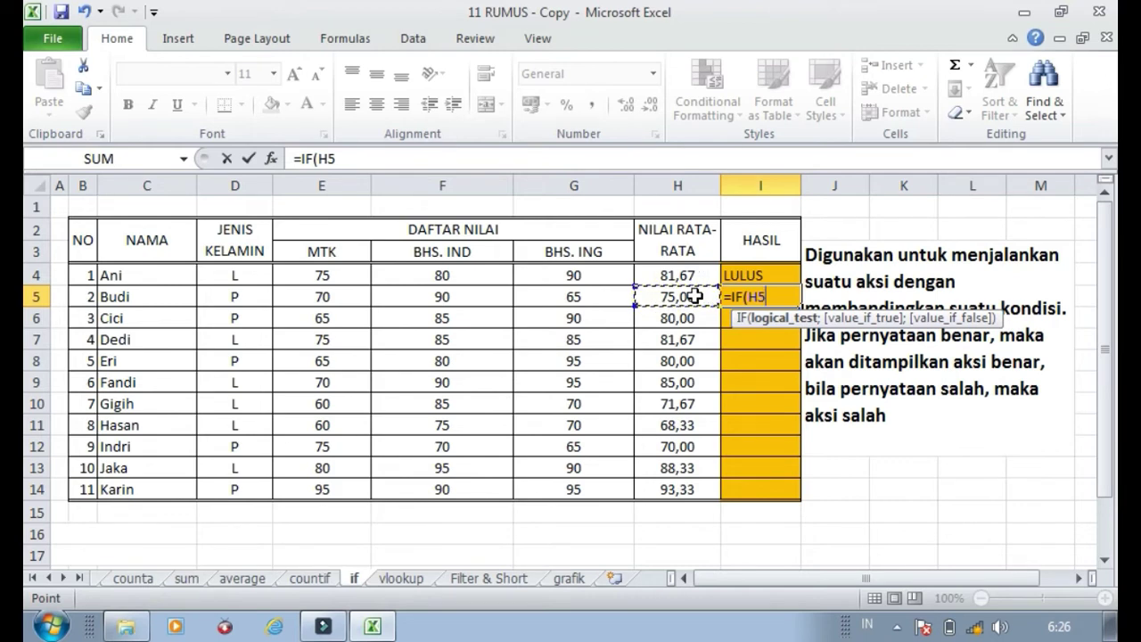
text(>=80)
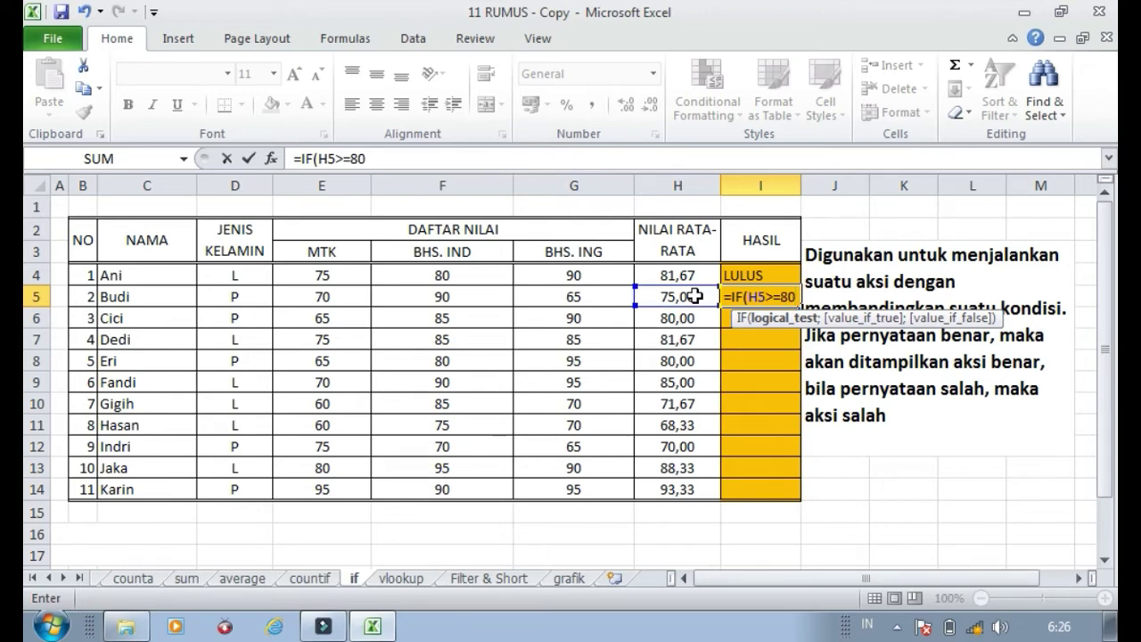
text(;"L)
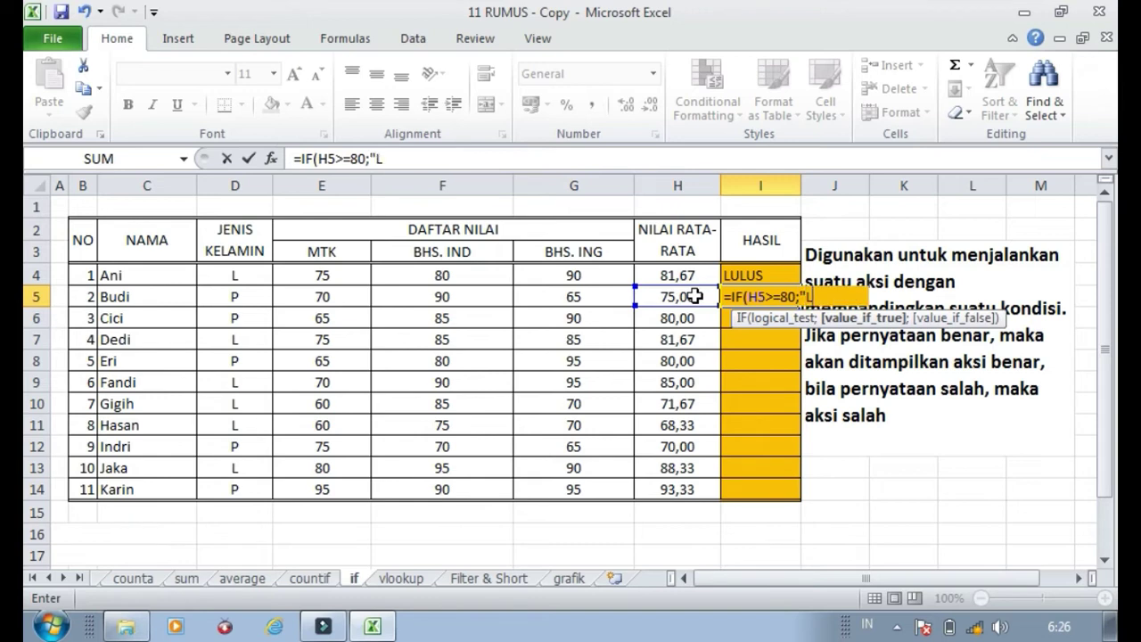
text(ULUS)
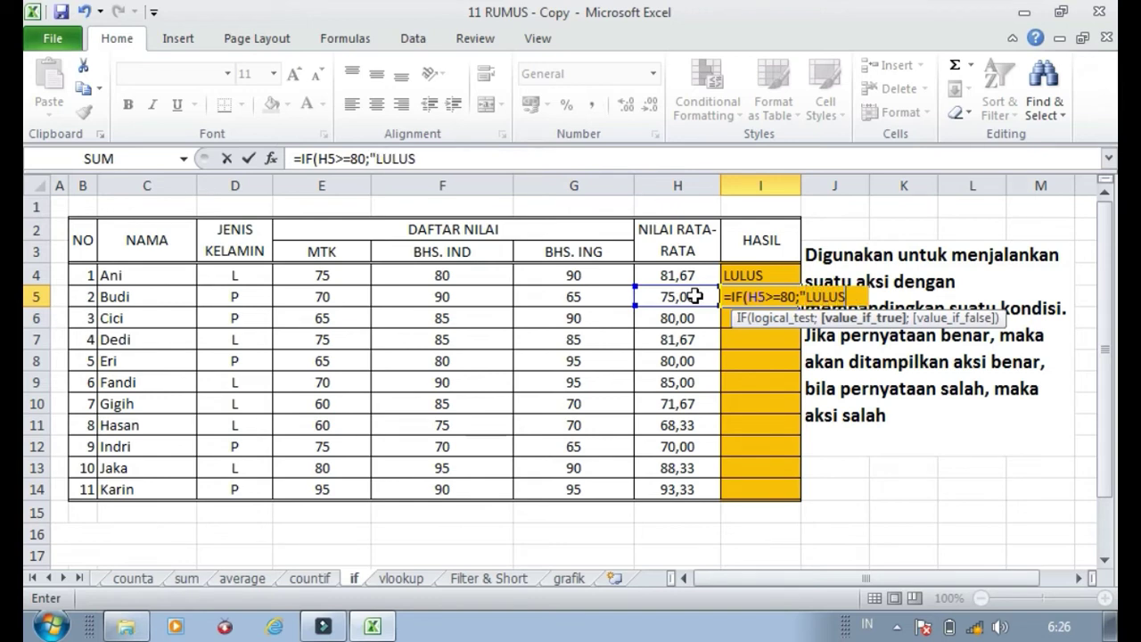
text(";)
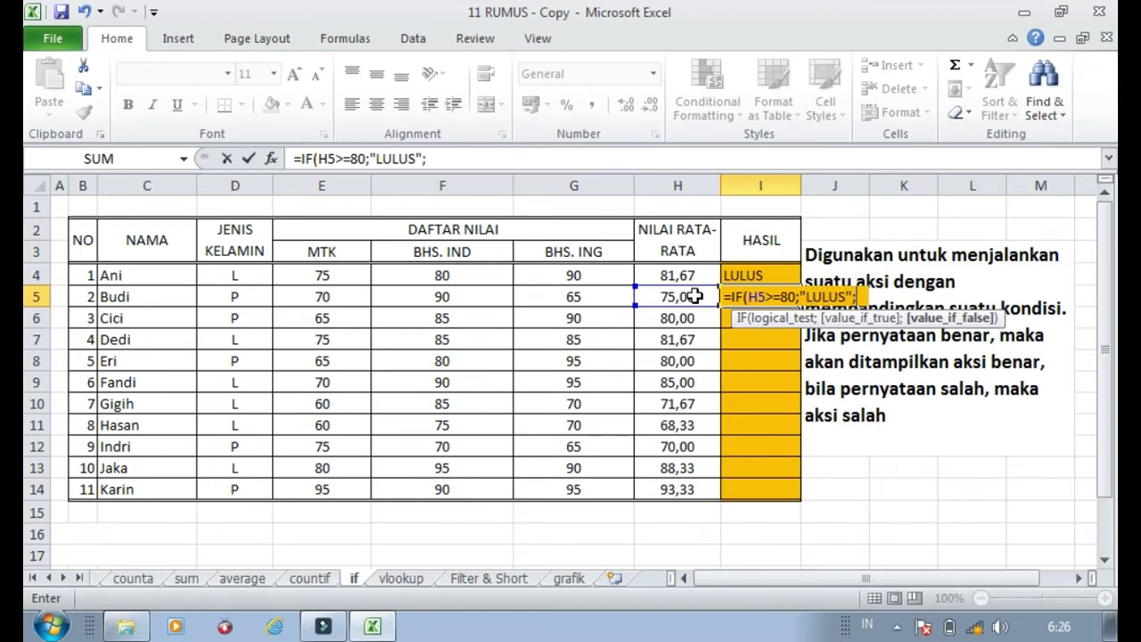
text(")
text(TI)
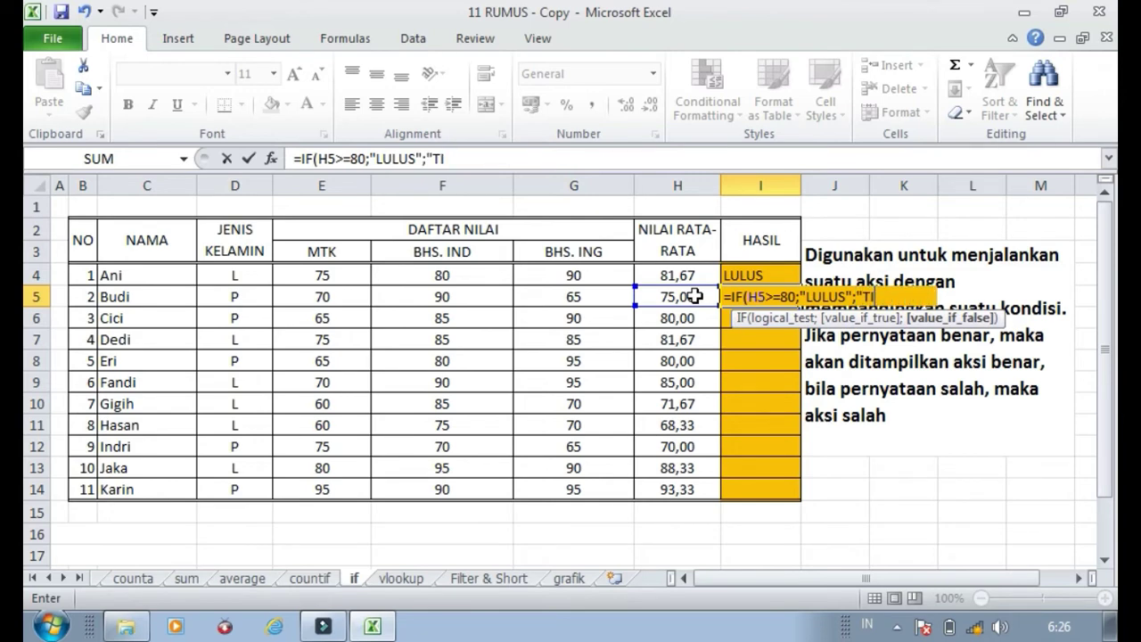
text(DAK LULUS")
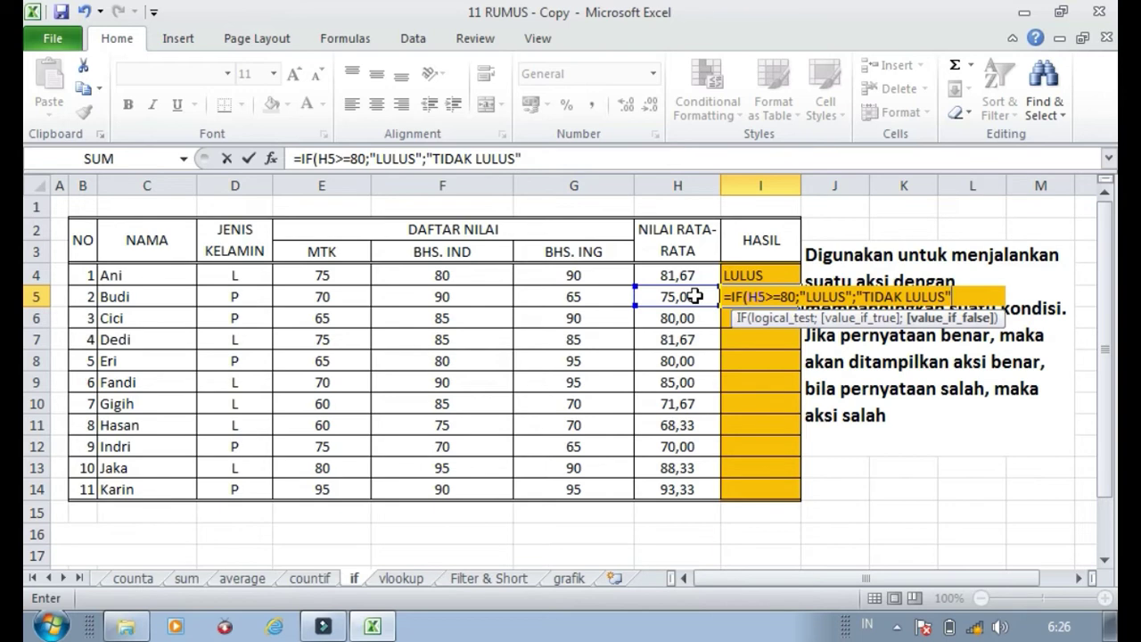
text())
key(Return)
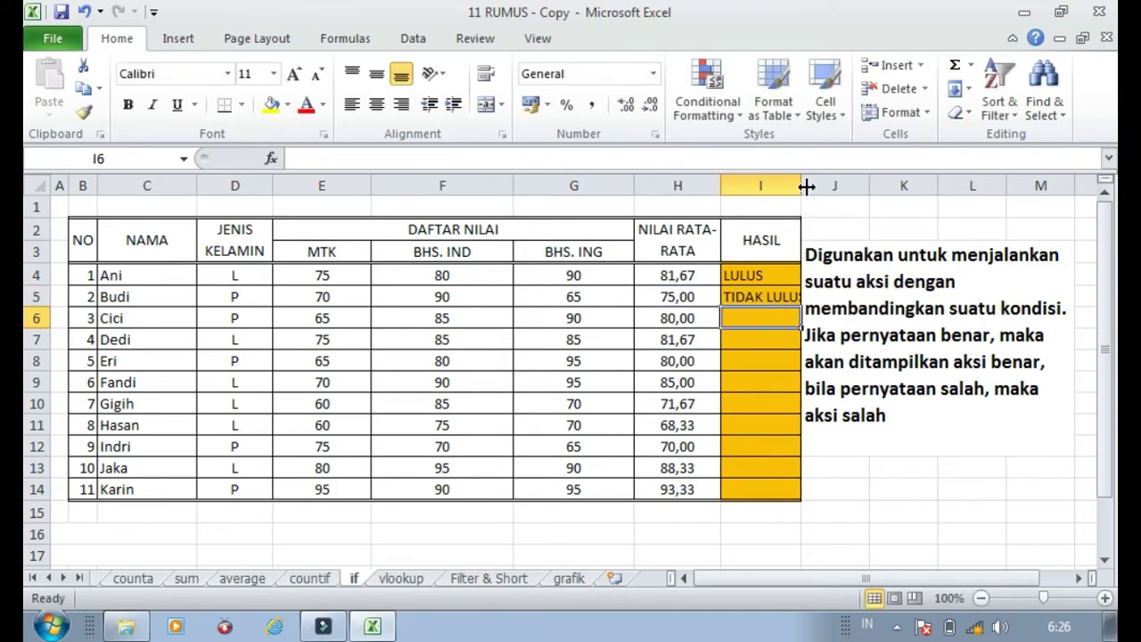
- Widen column I to fit its text and copy the IF formula from I5 down to I14
drag(805, 185, 811, 184)
drag(792, 275, 792, 491)
click(789, 296)
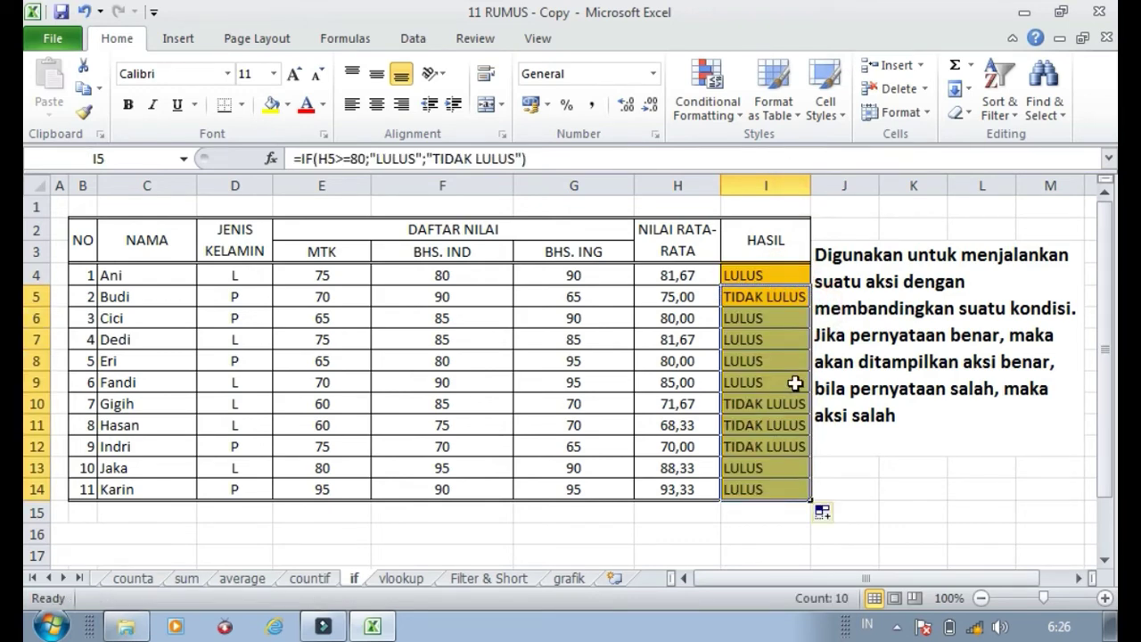
click(682, 321)
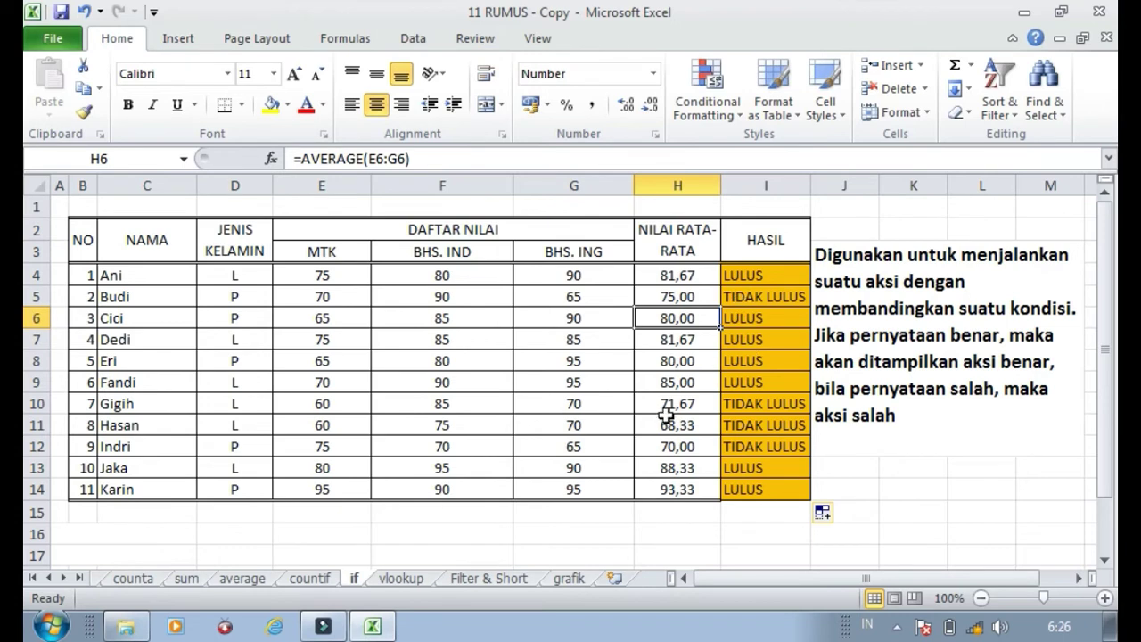
- On the vlookup sheet, enter =VLOOKUP(J2;B2:I14;2) in L4 to look up the student's name
click(408, 577)
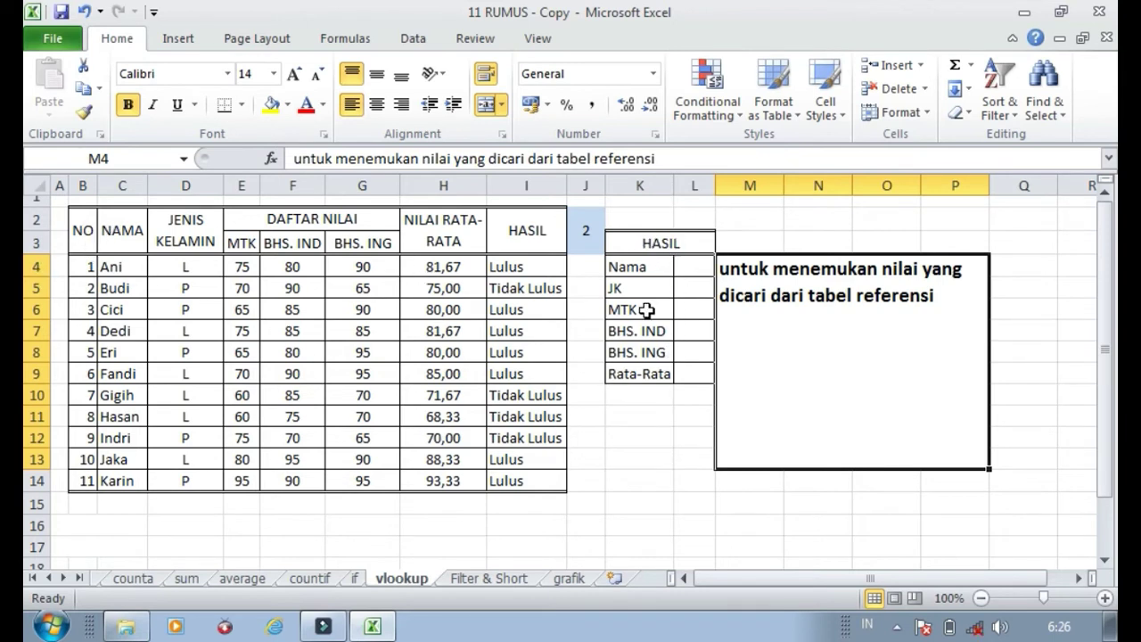
click(679, 267)
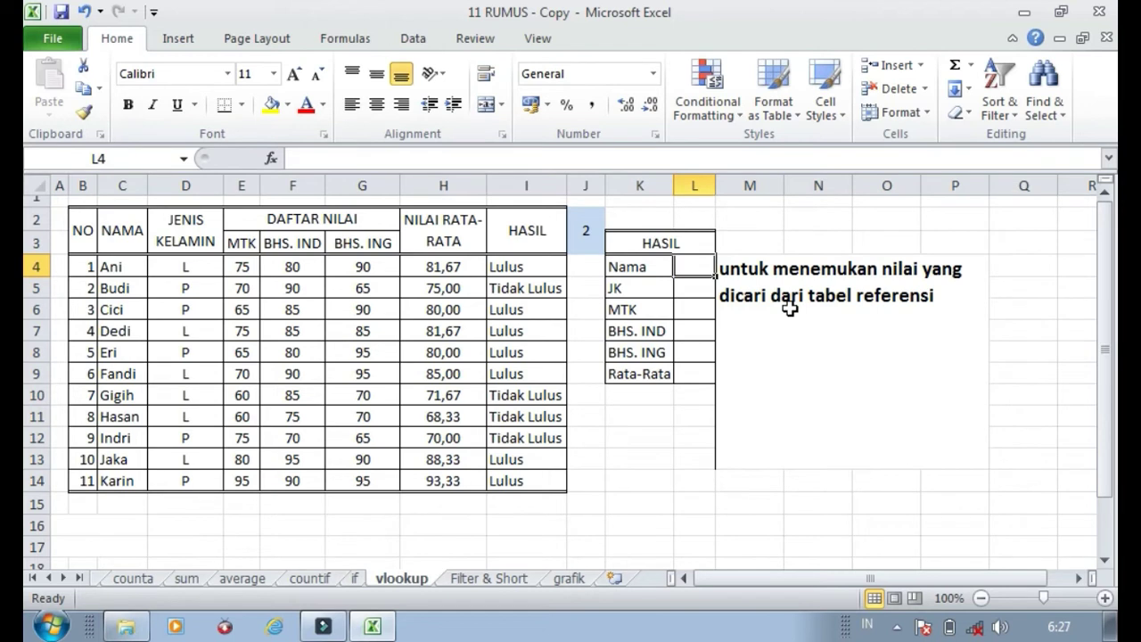
text(=VLOO)
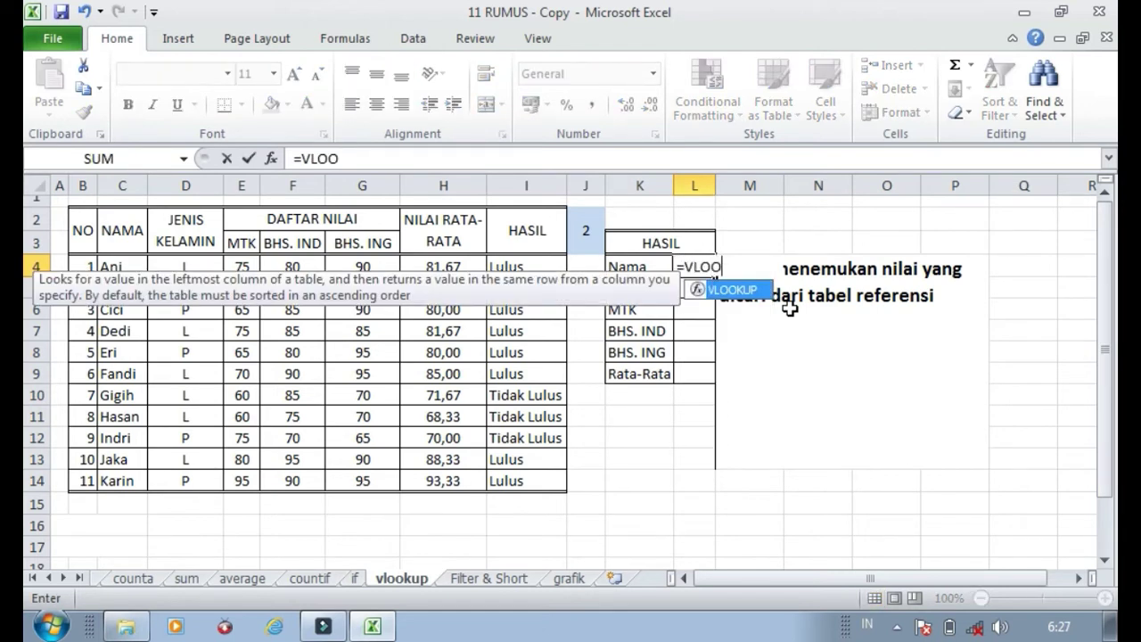
key(Tab)
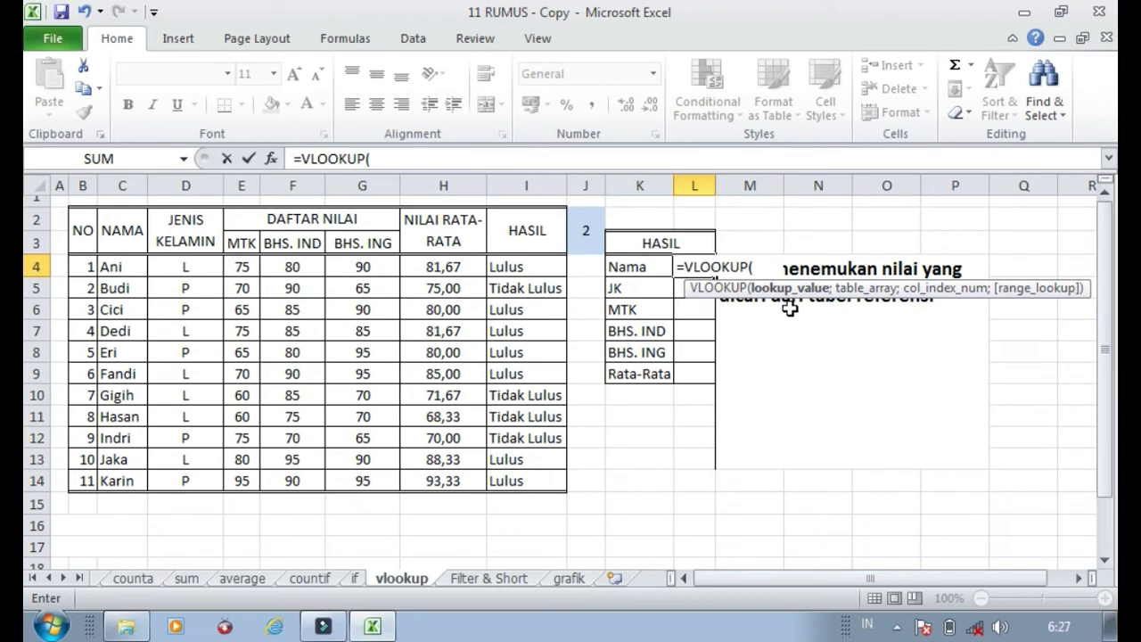
click(590, 242)
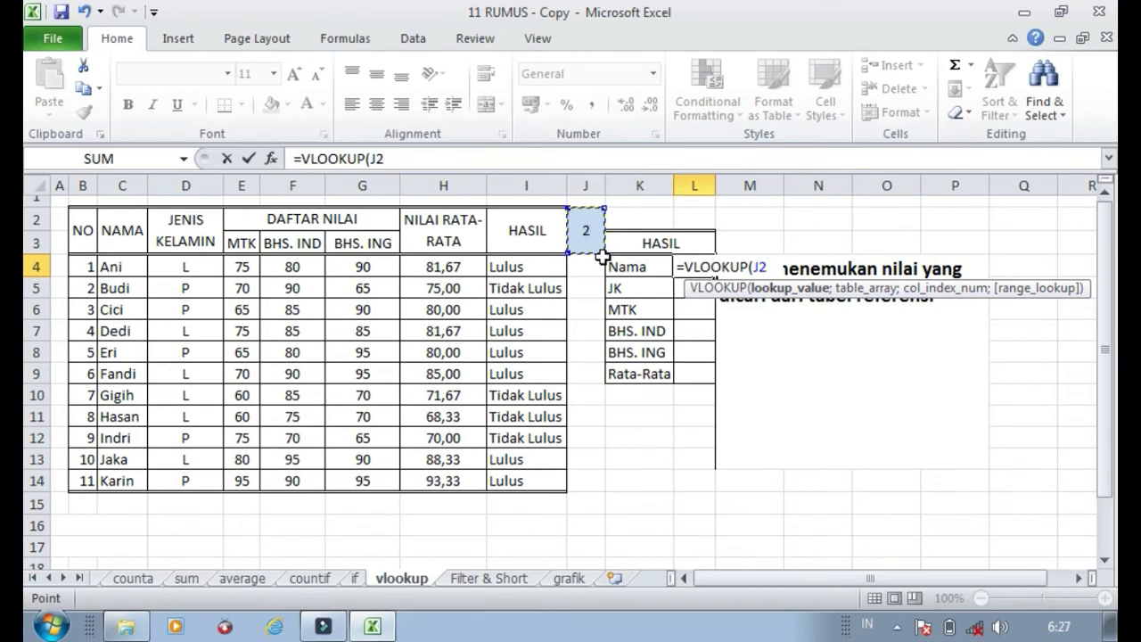
text(;)
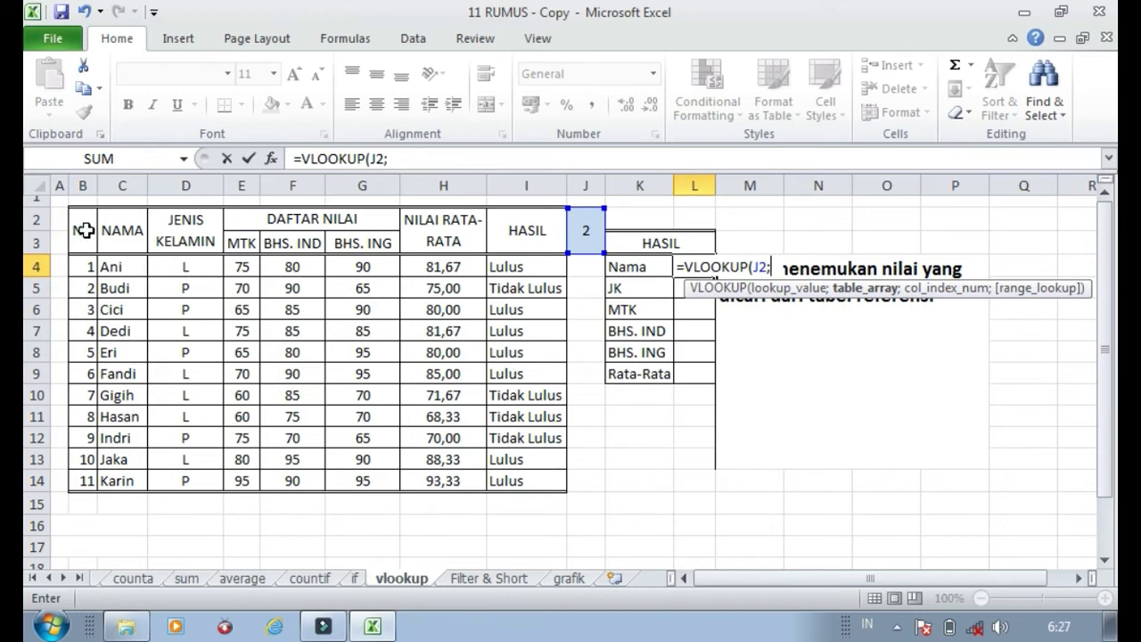
drag(84, 230, 540, 481)
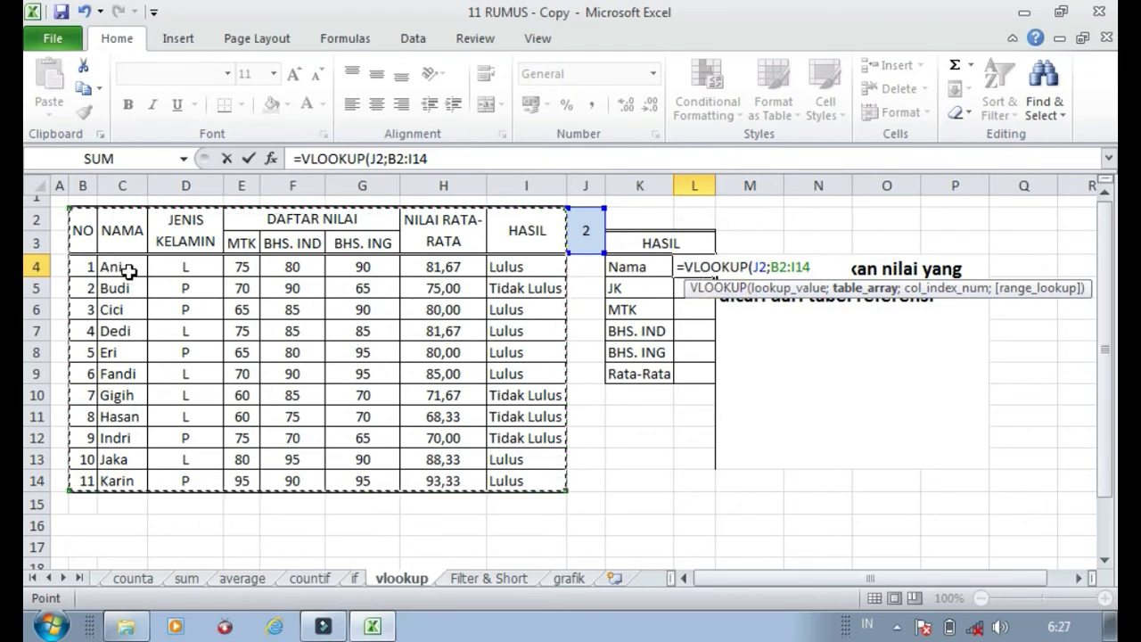
text(;2)
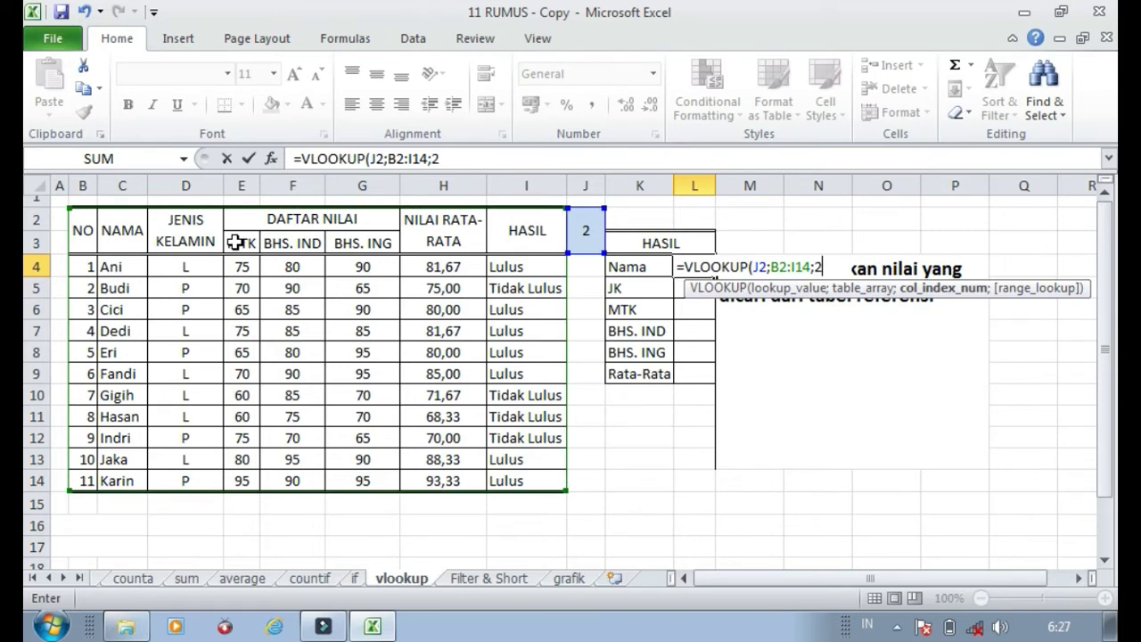
key(Return)
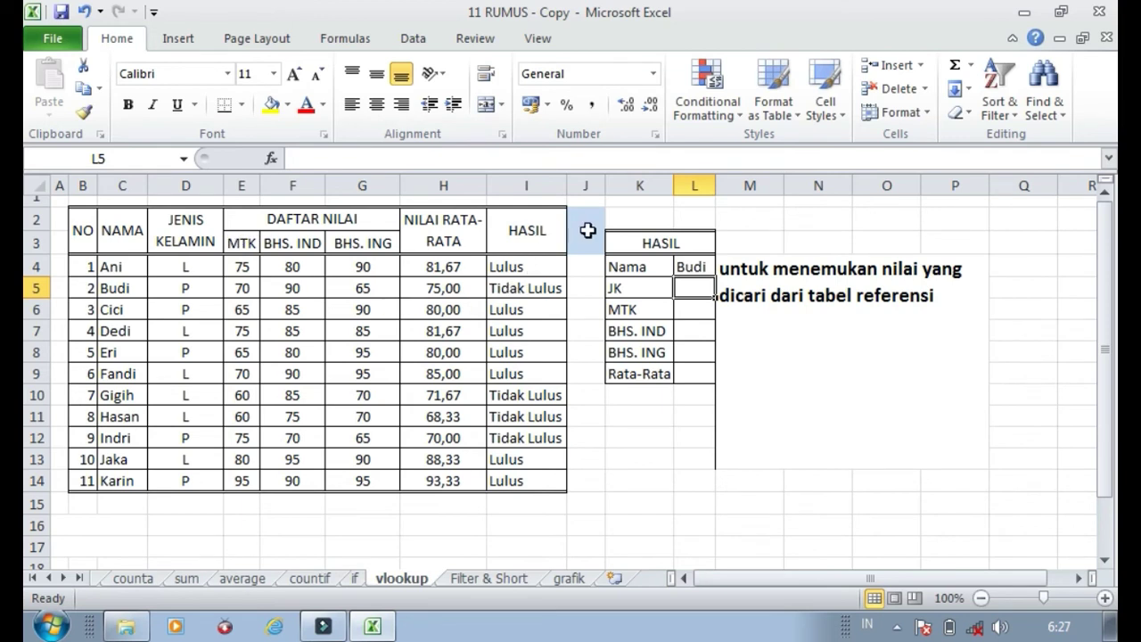
- Set the lookup number in J2 to 1 to test the name lookup
click(585, 230)
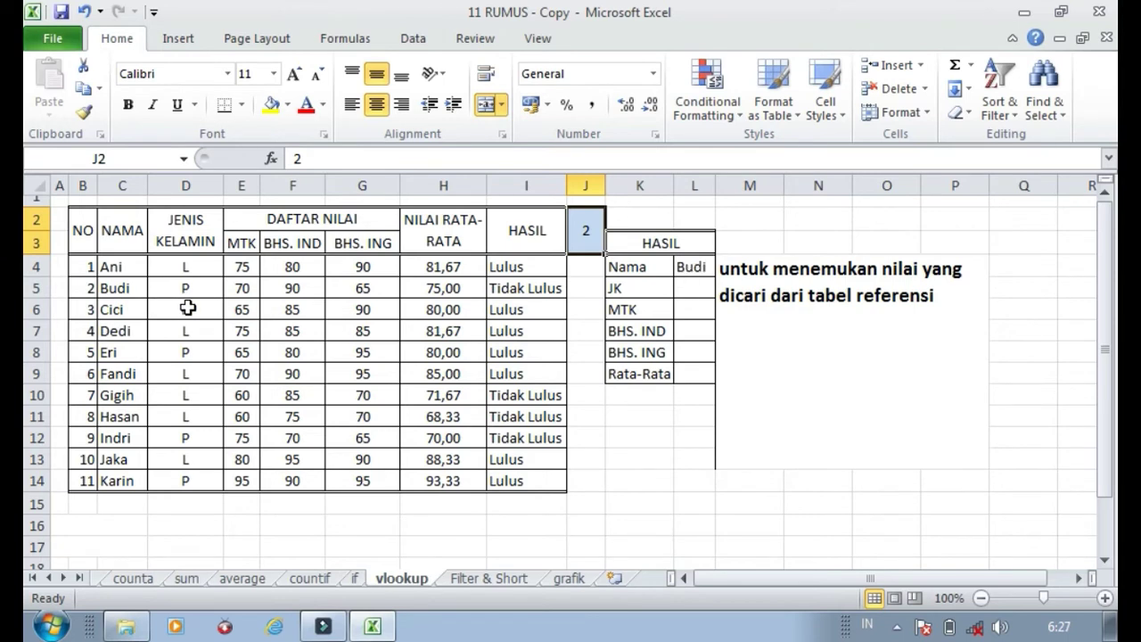
text(1)
key(Return)
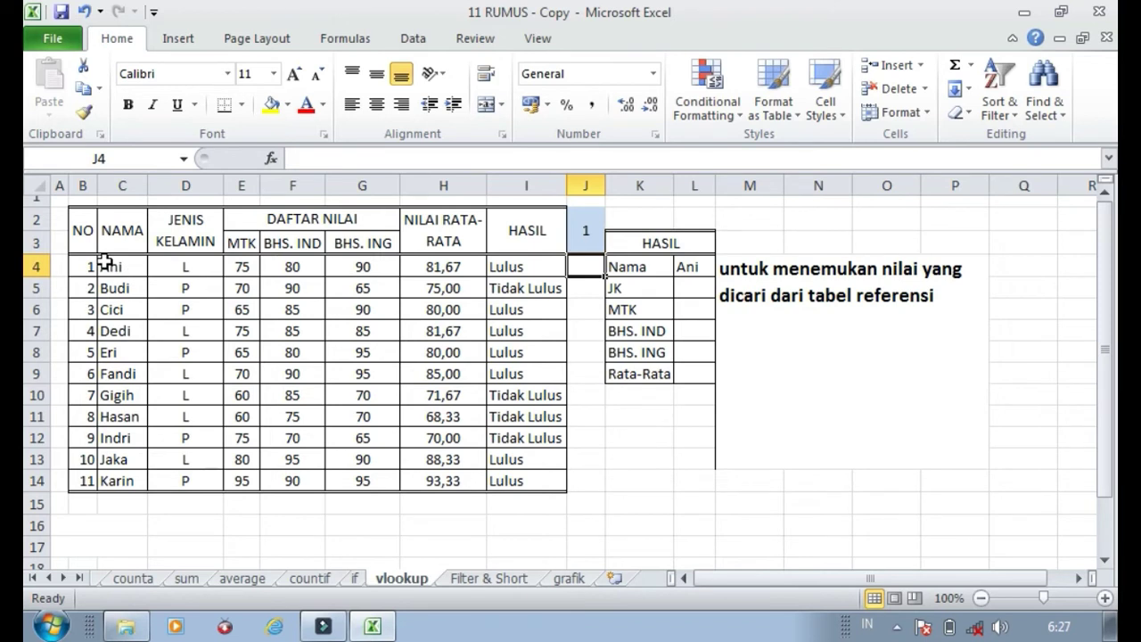
- Try to copy the relative VLOOKUP formula from L4 down to L9, and compare the references in L4 and L5
click(697, 271)
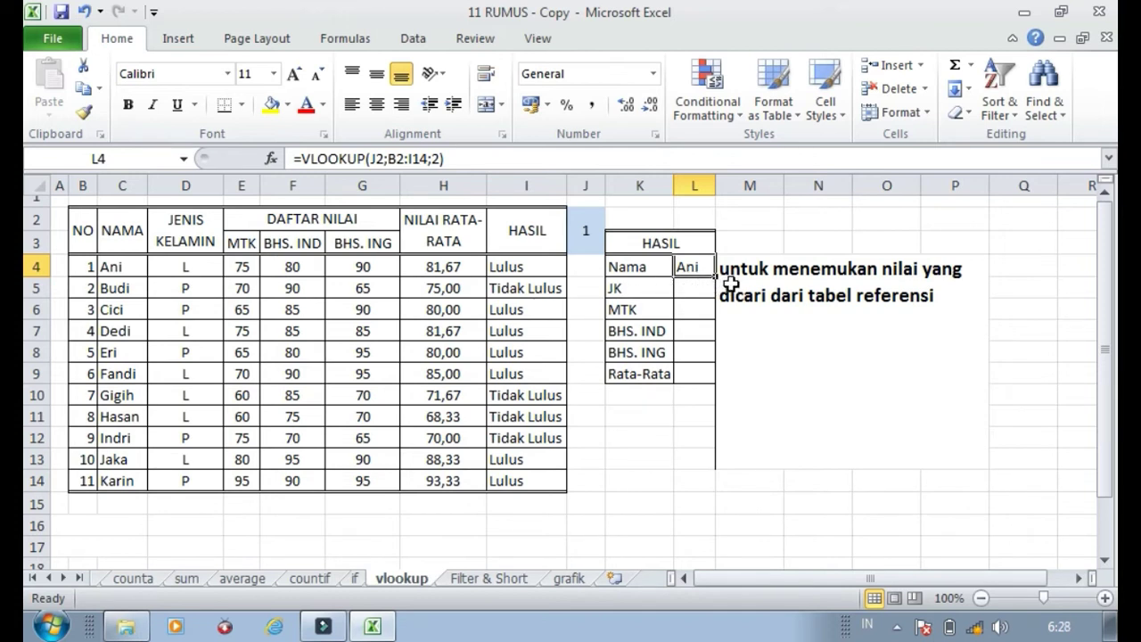
drag(714, 280, 731, 381)
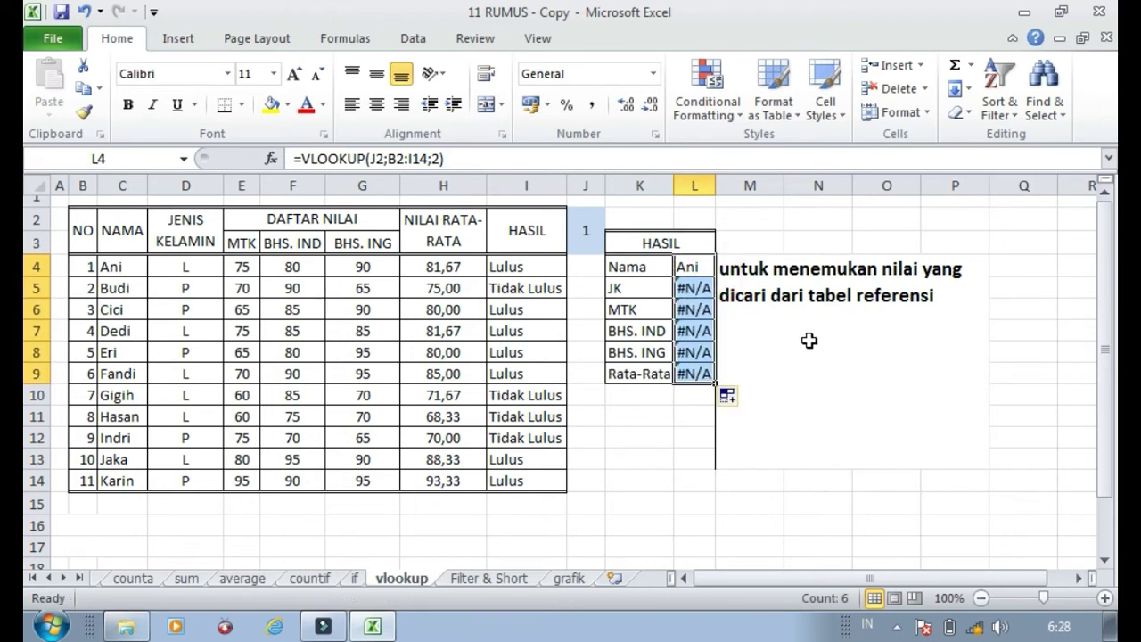
click(694, 267)
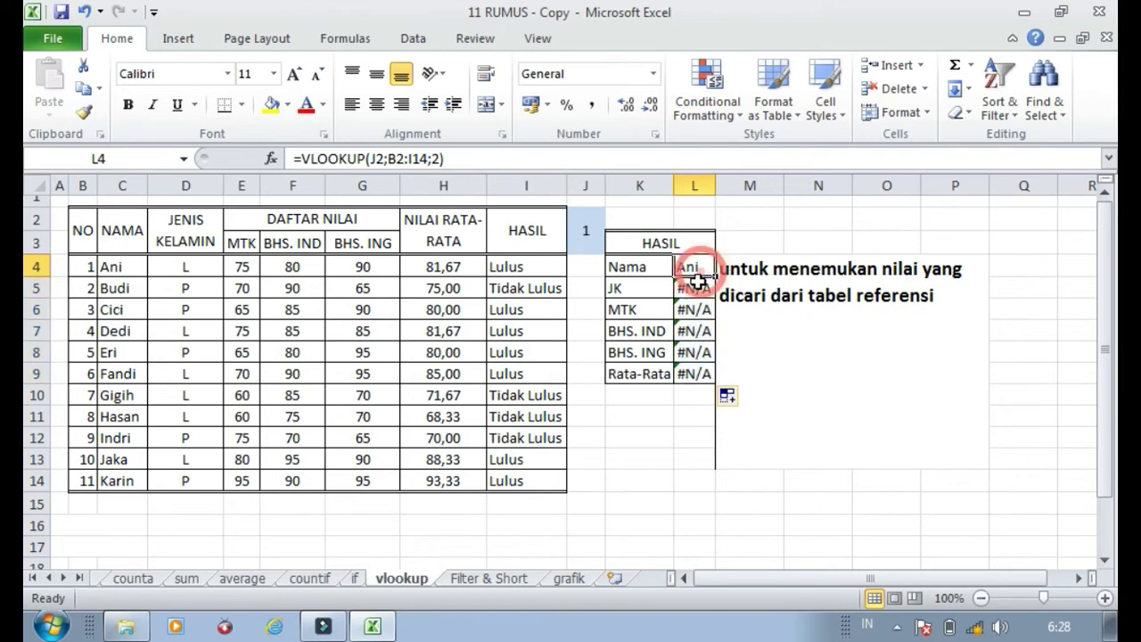
key(F2)
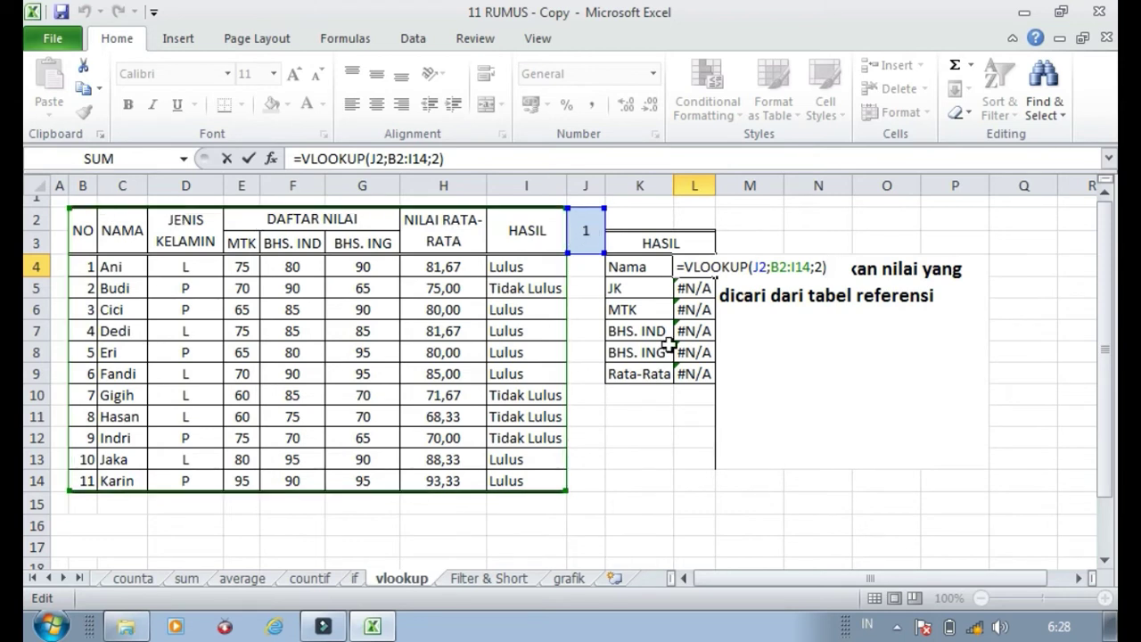
click(687, 282)
key(F2)
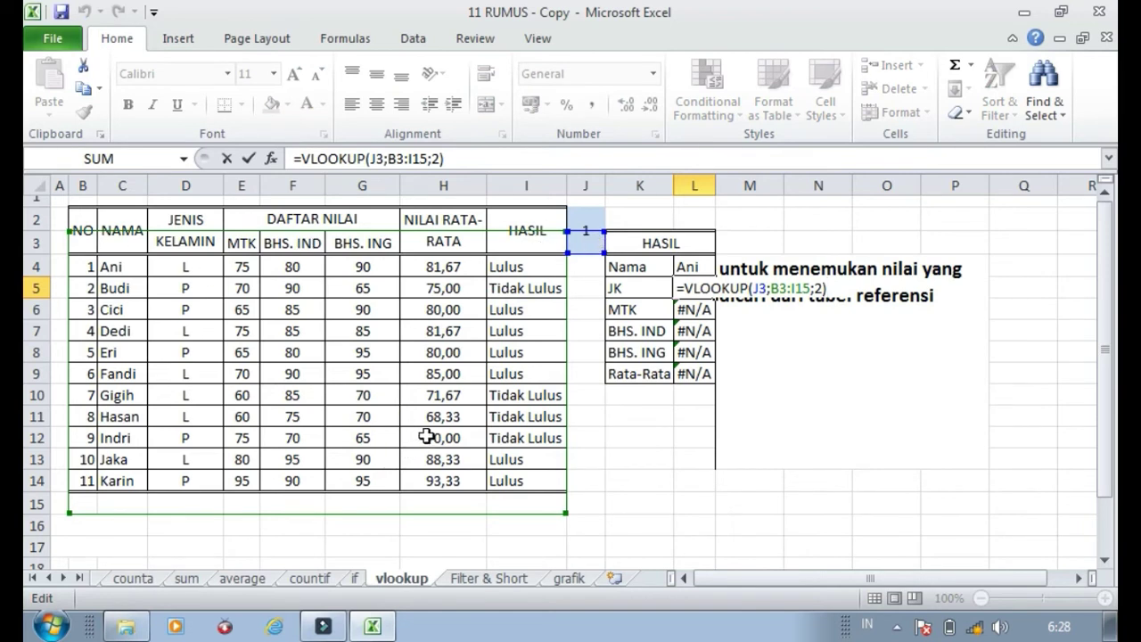
key(Return)
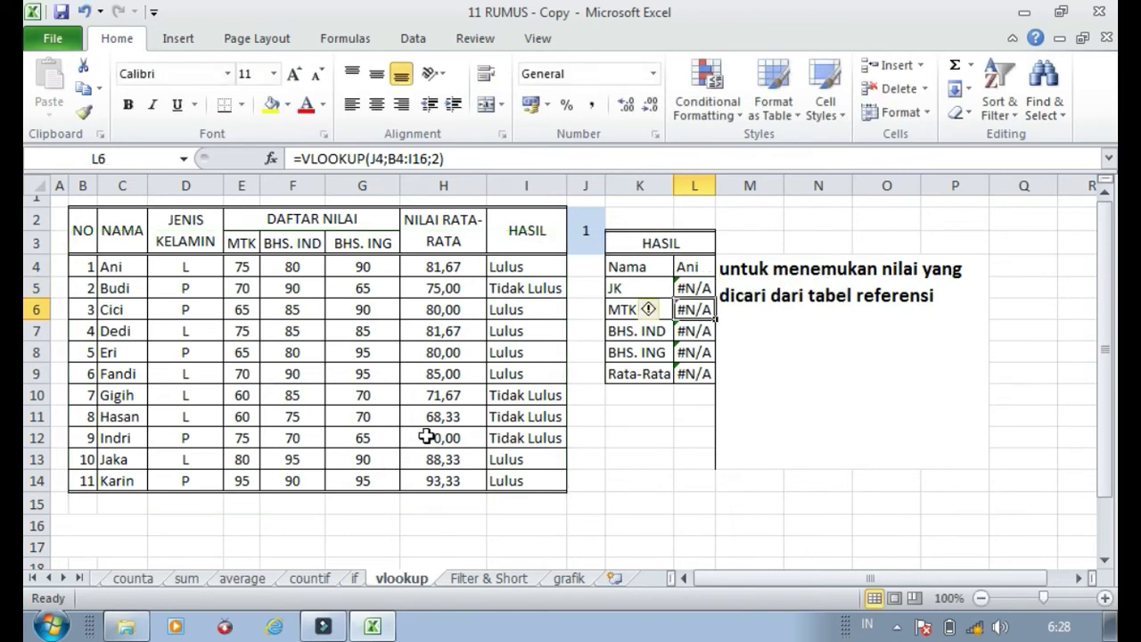
- Make the references in L4 absolute as =VLOOKUP($J$2;$B$2:$I$14;2) and copy the formula down to L9
click(707, 268)
click(387, 157)
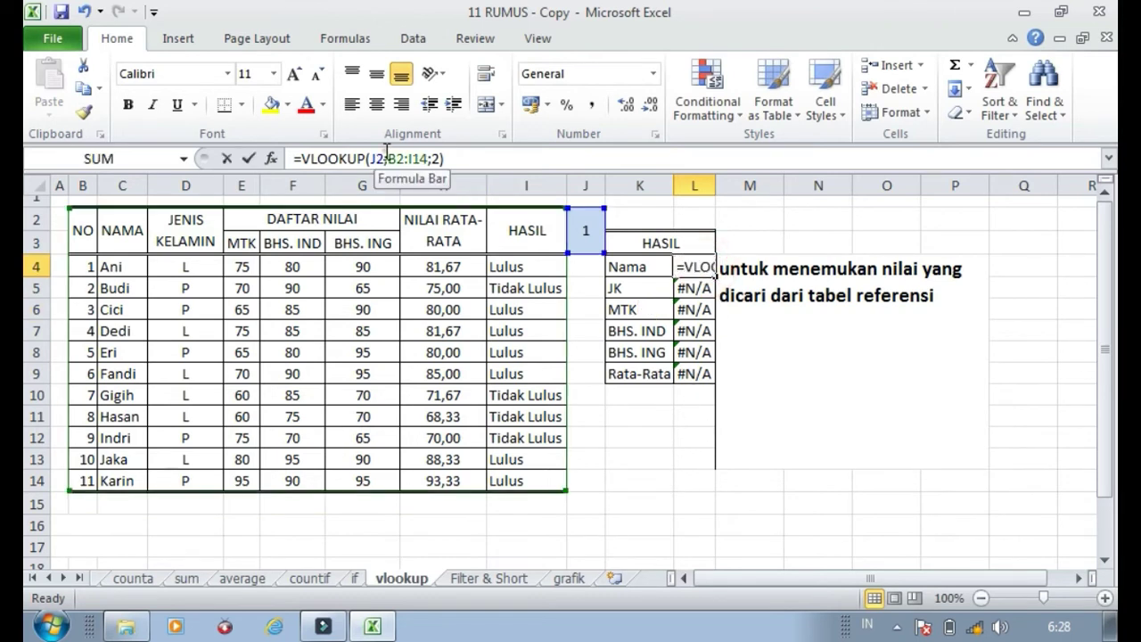
drag(386, 154, 373, 157)
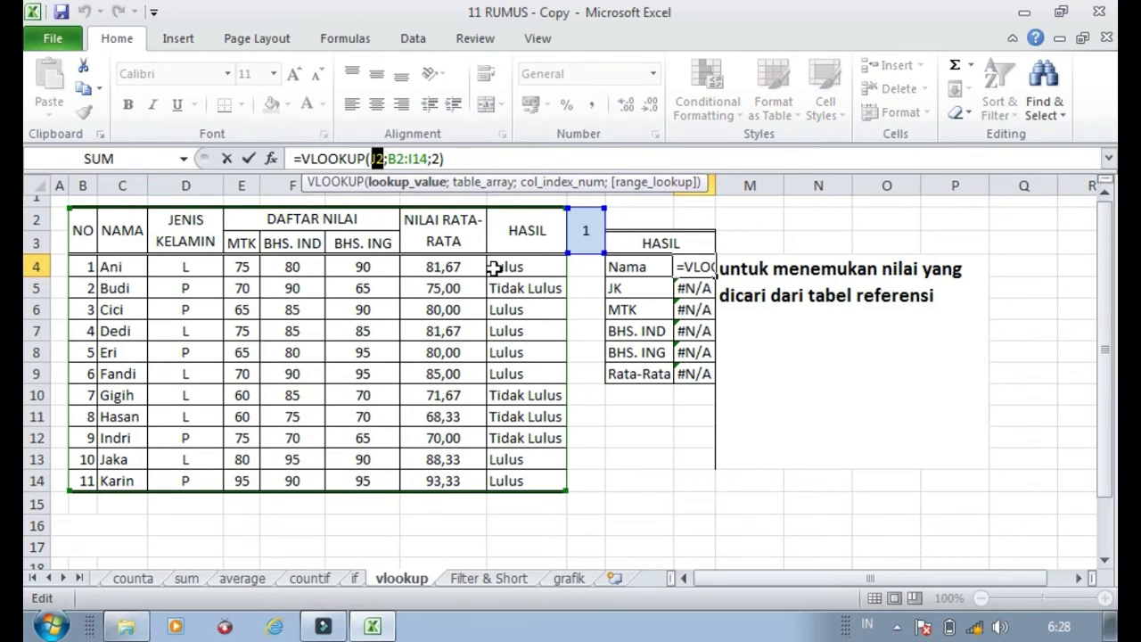
key(F4)
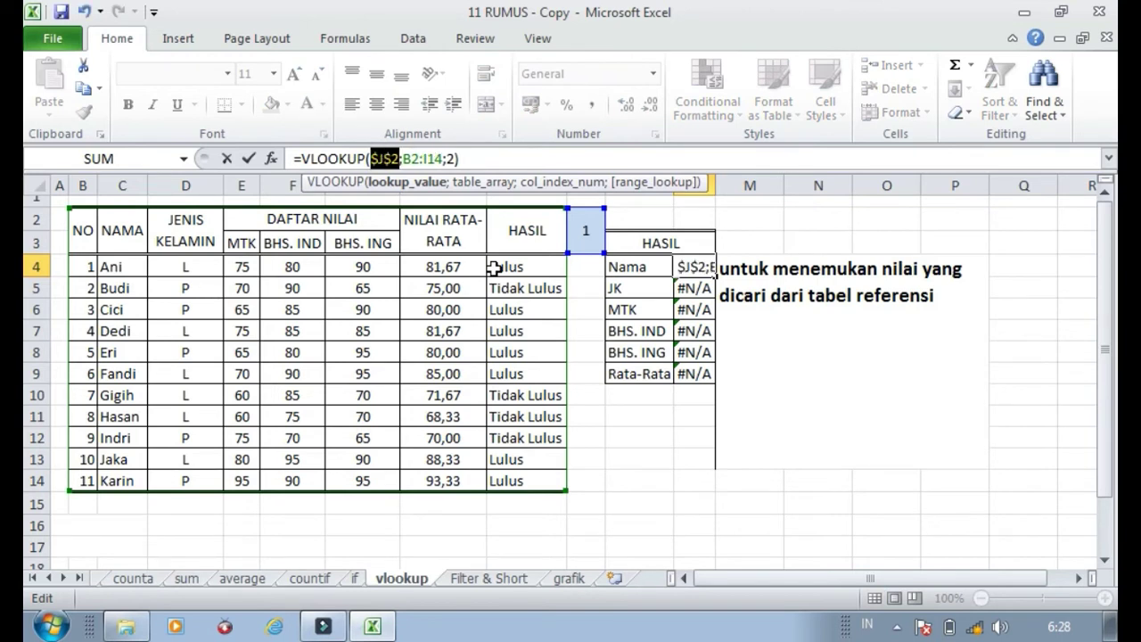
click(444, 159)
drag(444, 159, 403, 158)
key(F4)
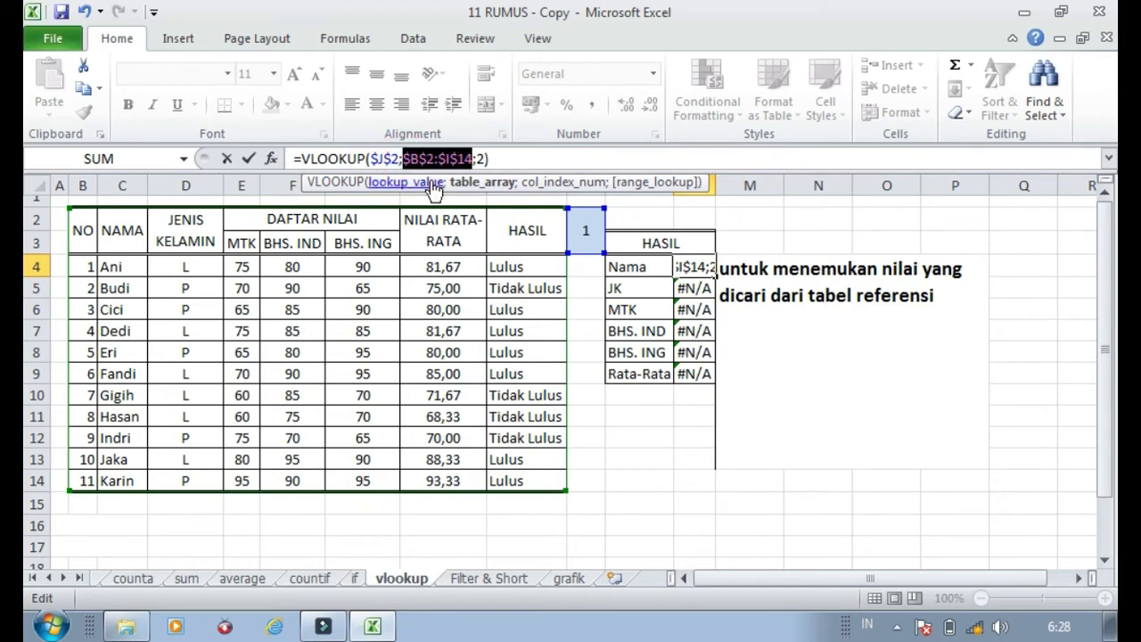
key(Return)
click(694, 268)
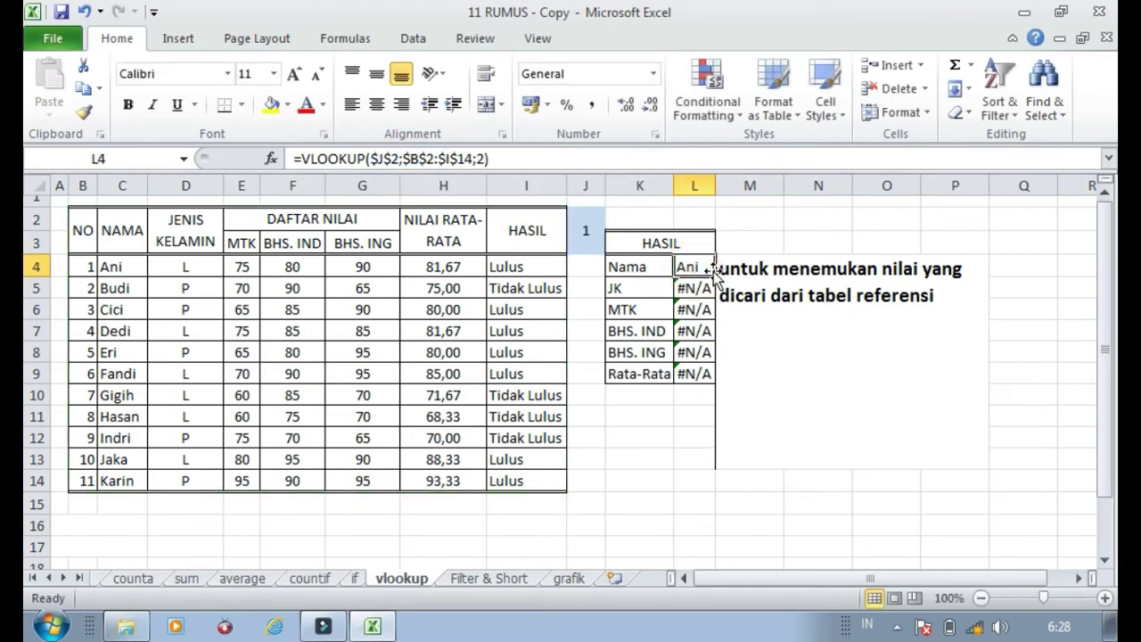
drag(714, 276, 708, 381)
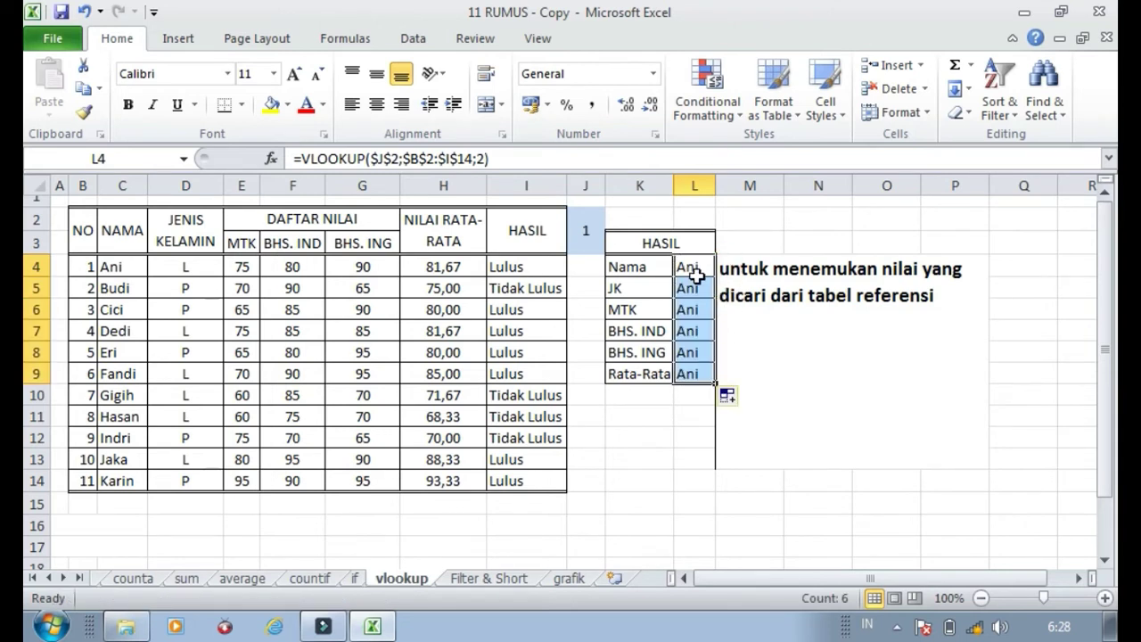
- Compare the absolute references in the VLOOKUP formulas in L4 and L5
click(699, 269)
double_click(698, 269)
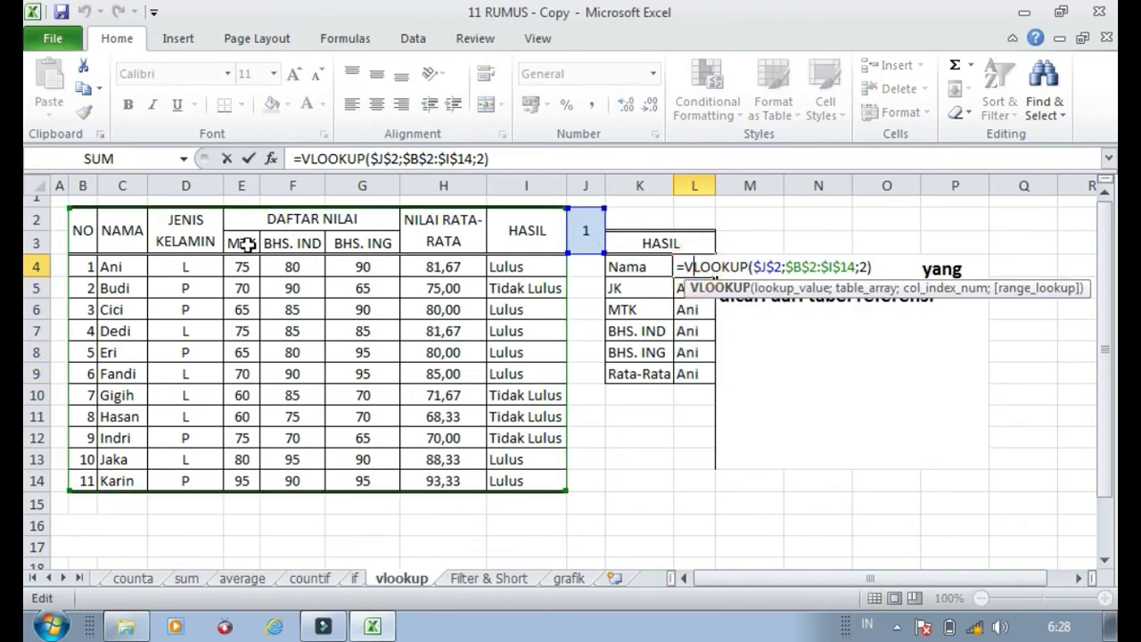
click(699, 283)
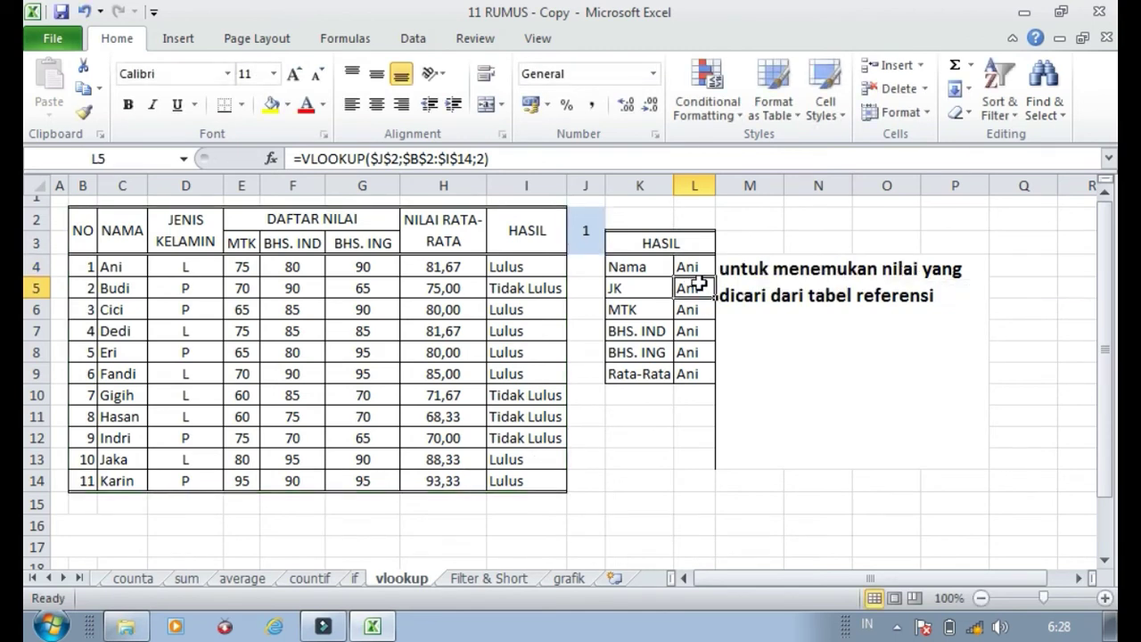
double_click(699, 283)
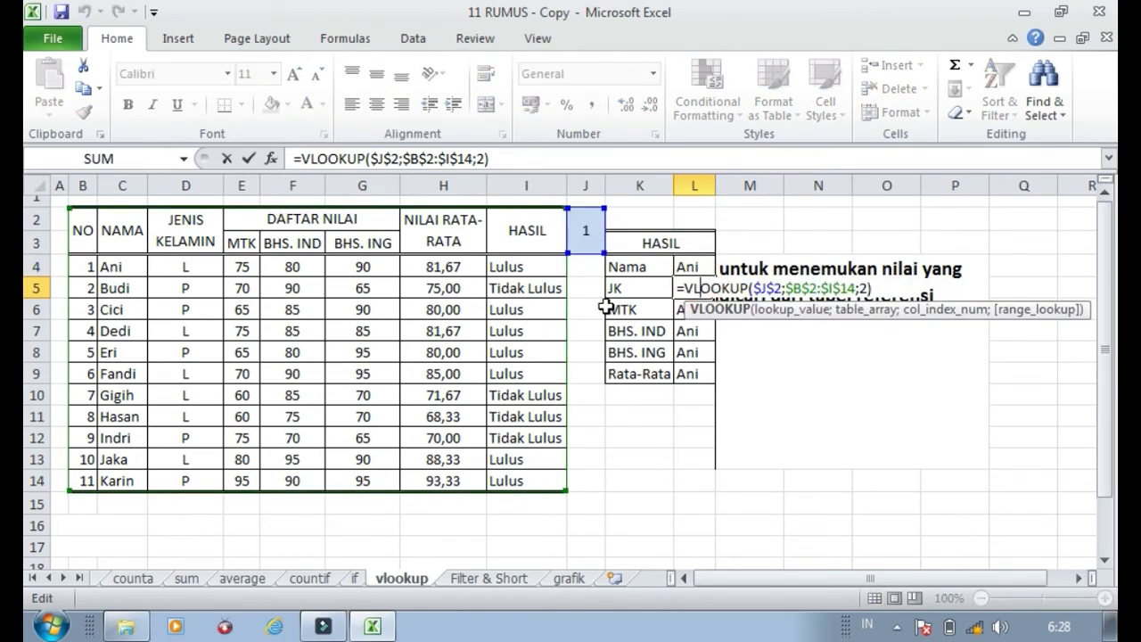
key(Return)
- Set the column index of the VLOOKUP formula in L5 to 3 so the JK row returns the gender
click(691, 283)
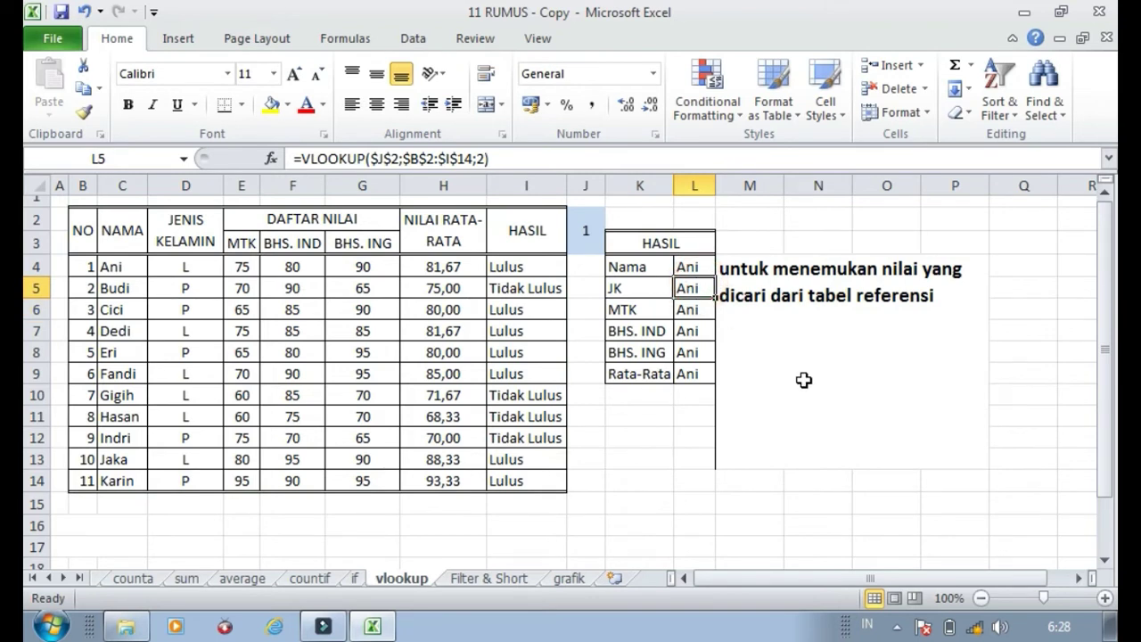
key(F2)
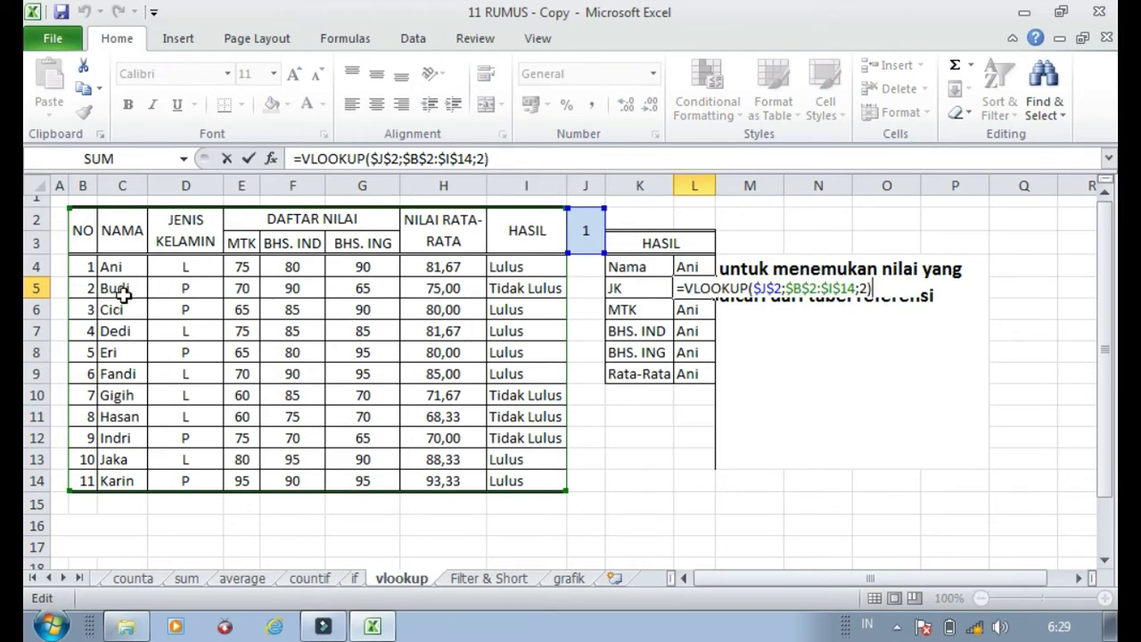
click(484, 158)
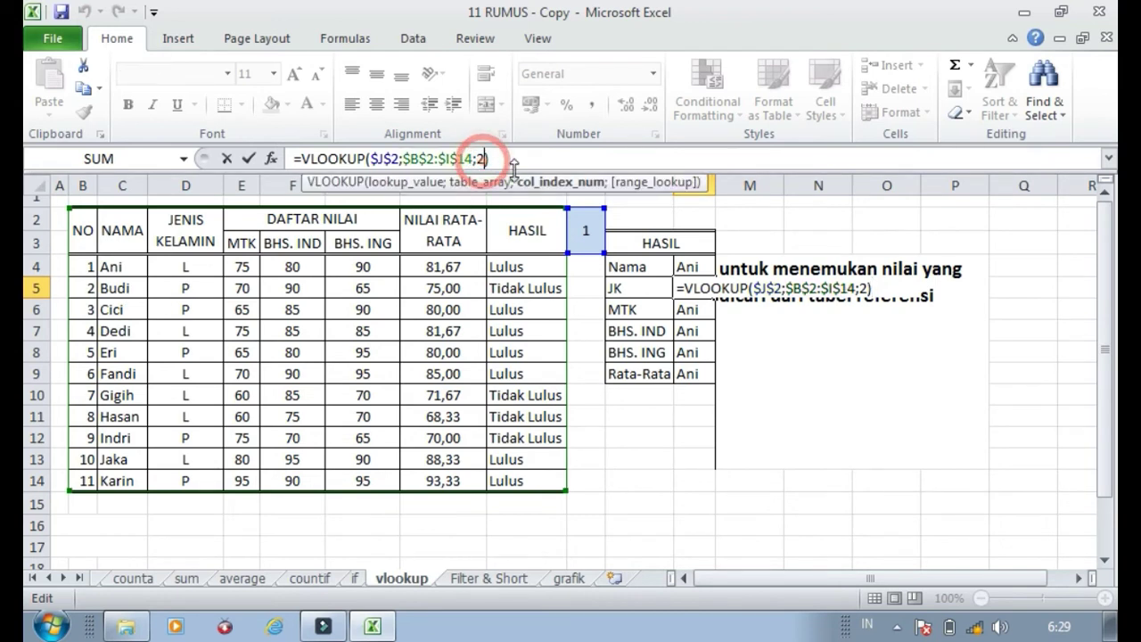
key(BackSpace)
text(3)
key(Return)
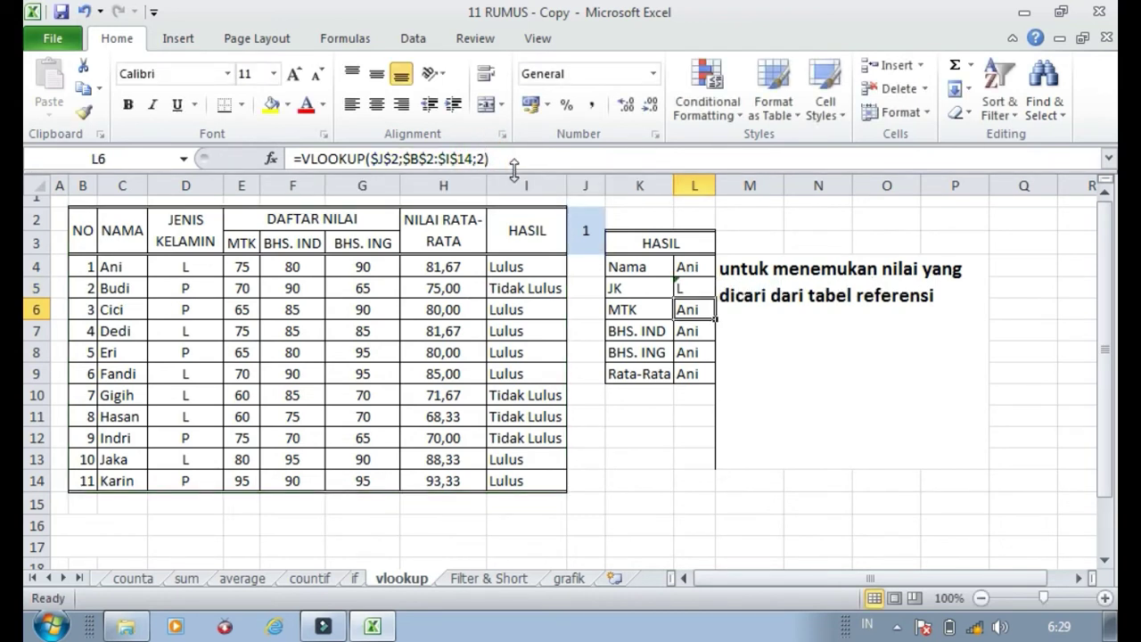
- Set the VLOOKUP column index to 4 in L6 for MTK and to 5 in L7 for BHS. IND
click(471, 160)
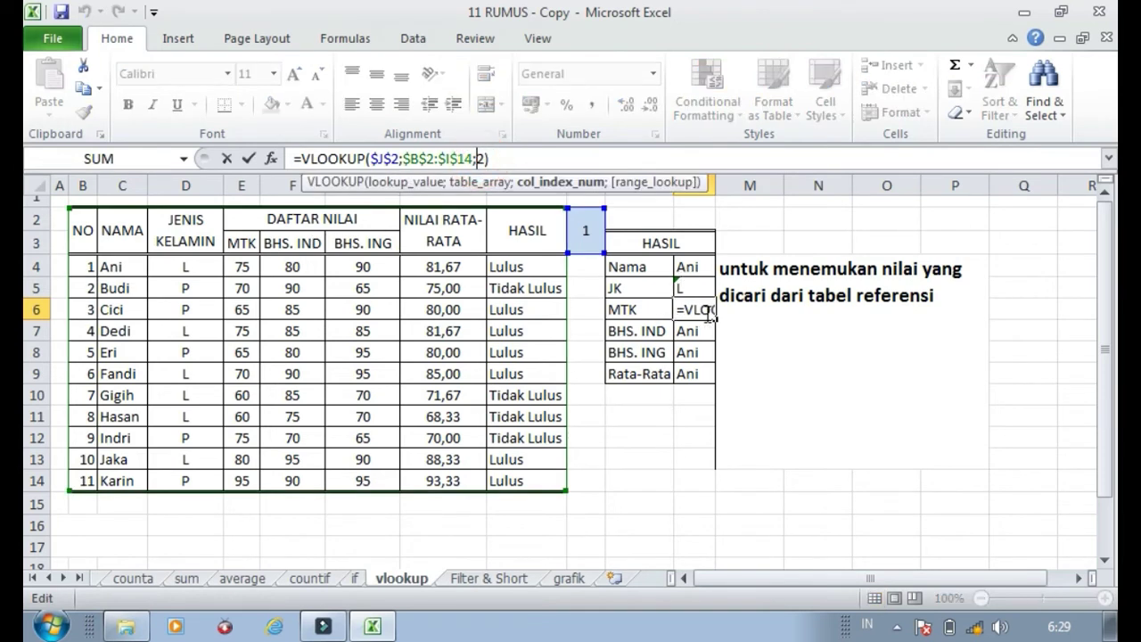
key(Delete)
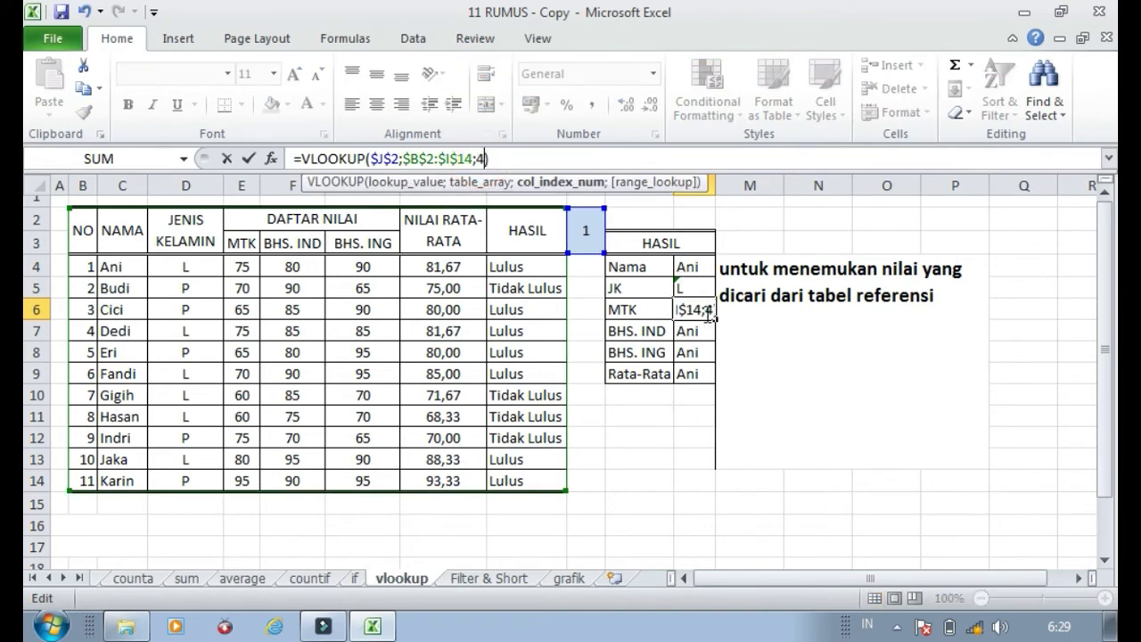
key(Return)
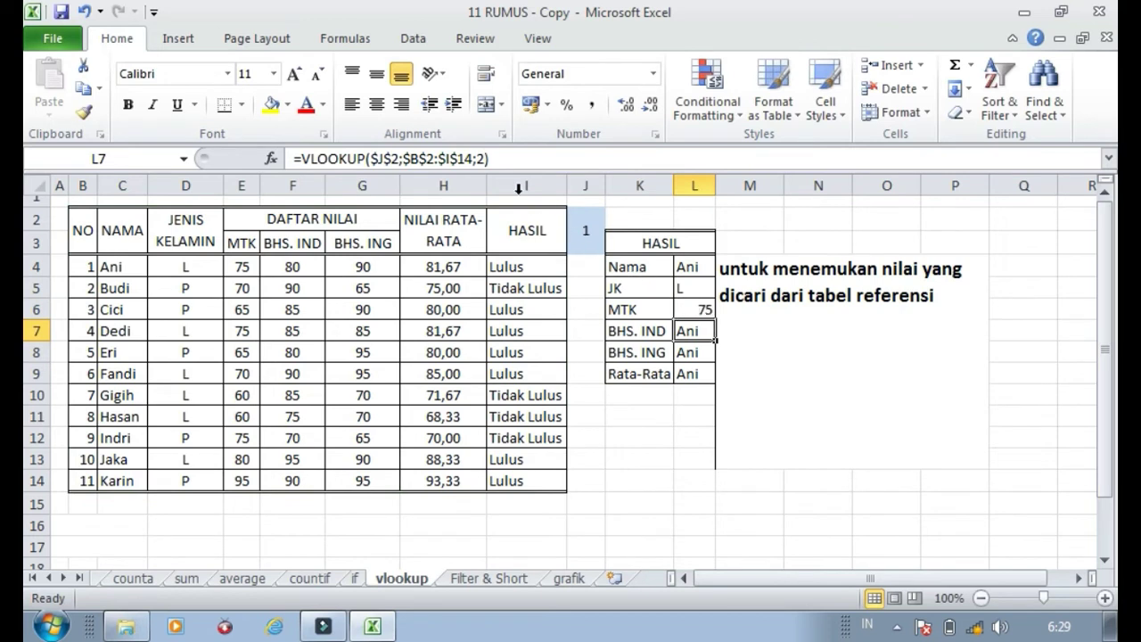
click(479, 168)
key(Delete)
text(5)
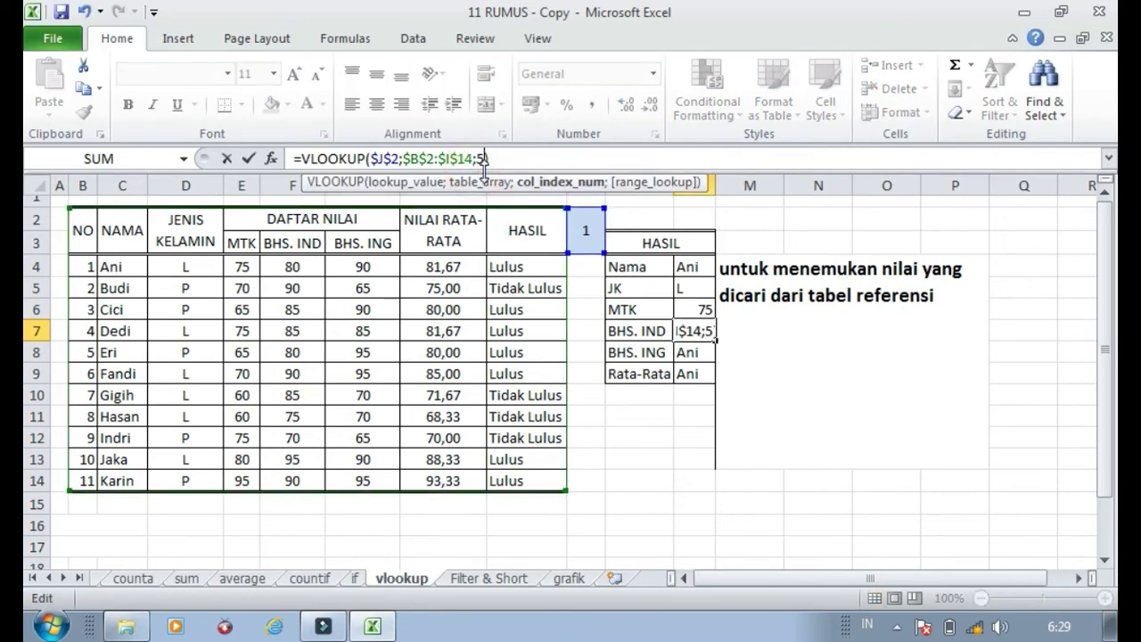
key(Return)
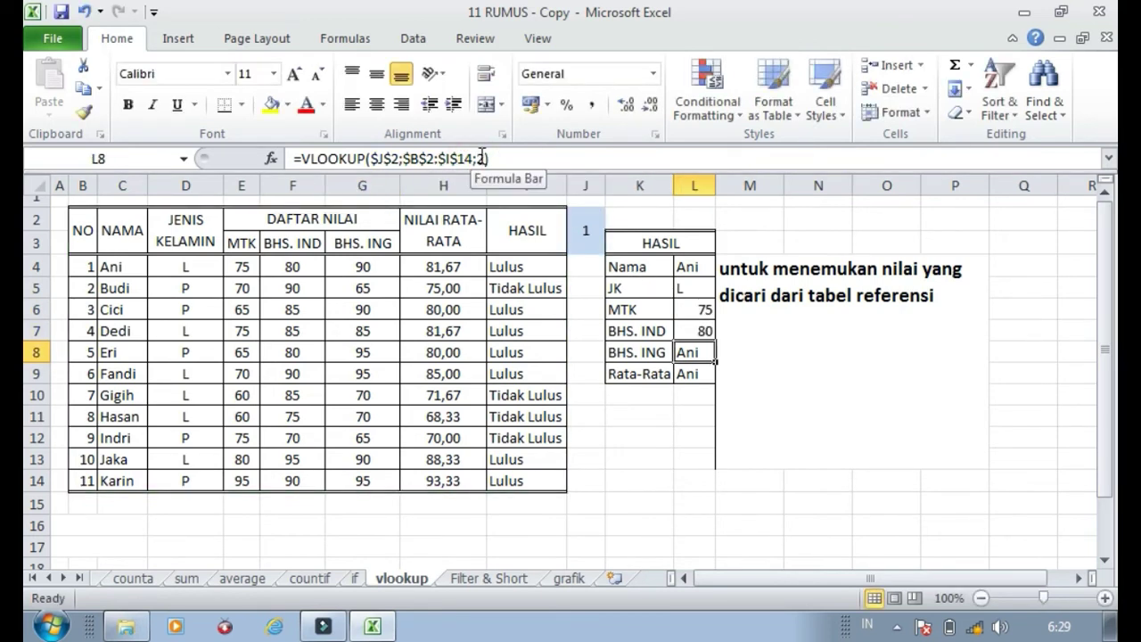
- Set the VLOOKUP column index to 6 in L8 for BHS. ING and to 7 in L9 for Rata-Rata
click(480, 157)
key(Delete)
text(6)
key(Return)
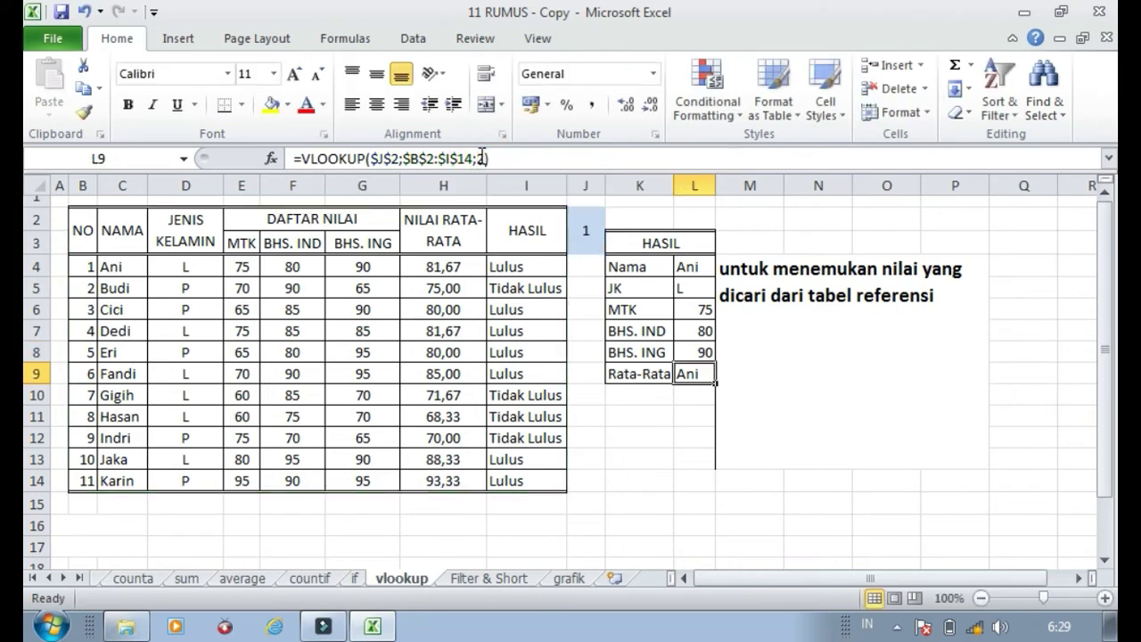
click(481, 157)
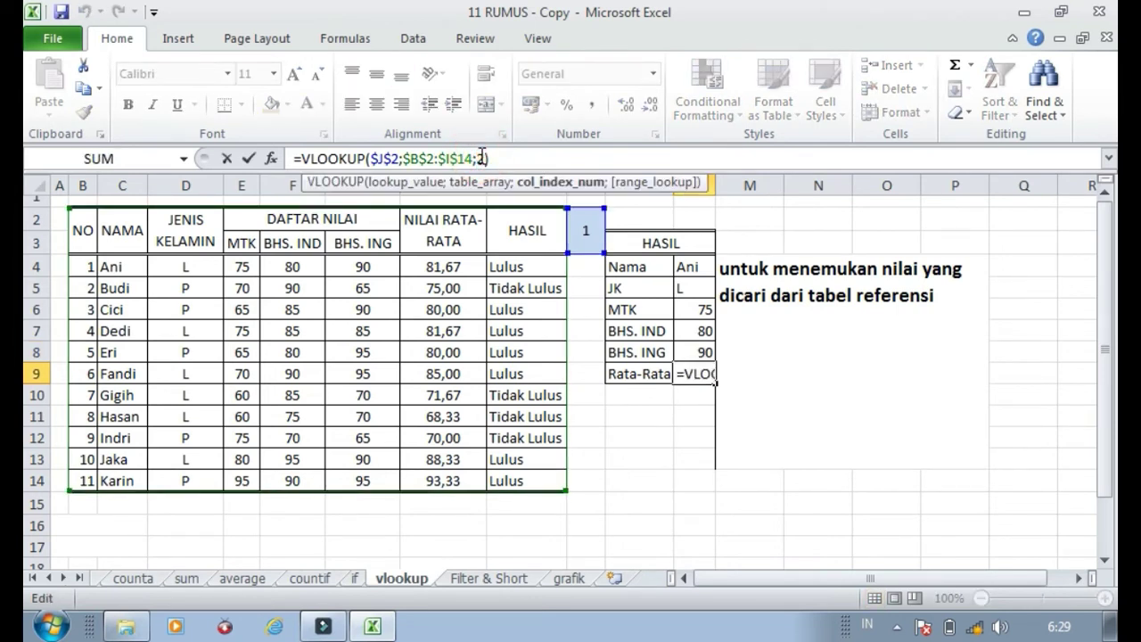
key(Delete)
text(7)
key(Return)
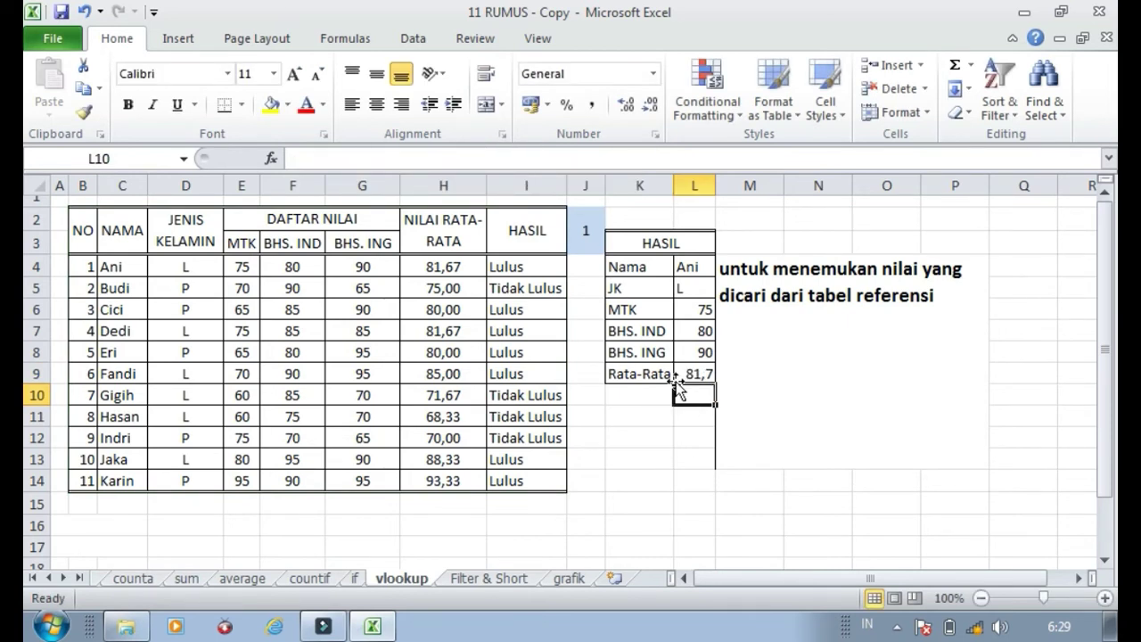
- Add the label Hasil in K10 and copy the VLOOKUP formula from L9 into L10
click(648, 390)
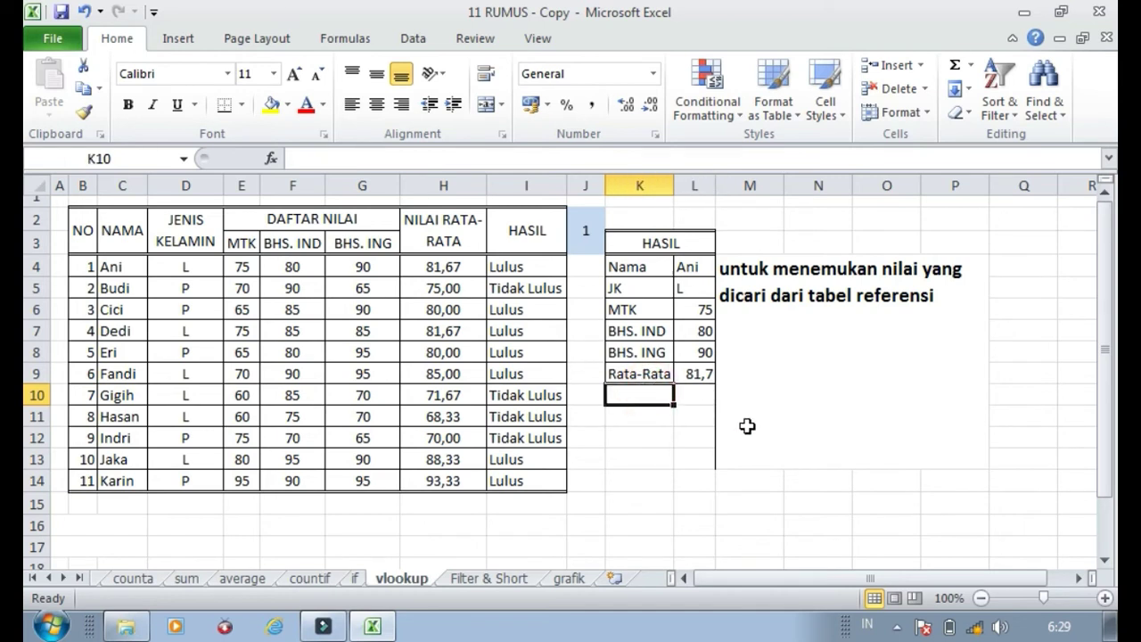
text(Hasil)
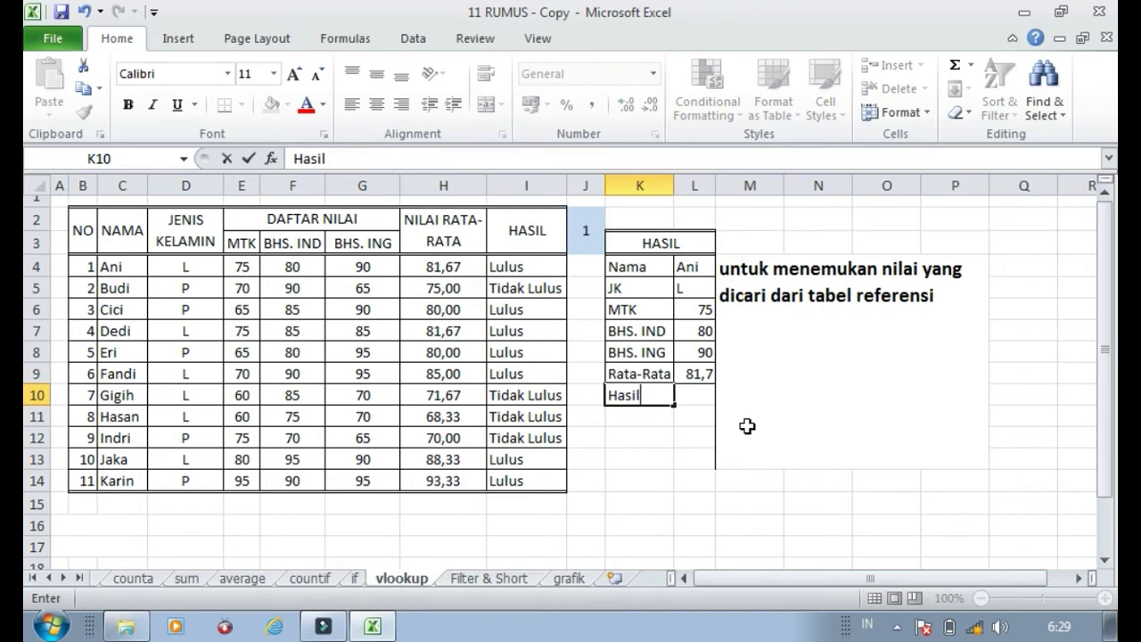
key(Return)
key(Right)
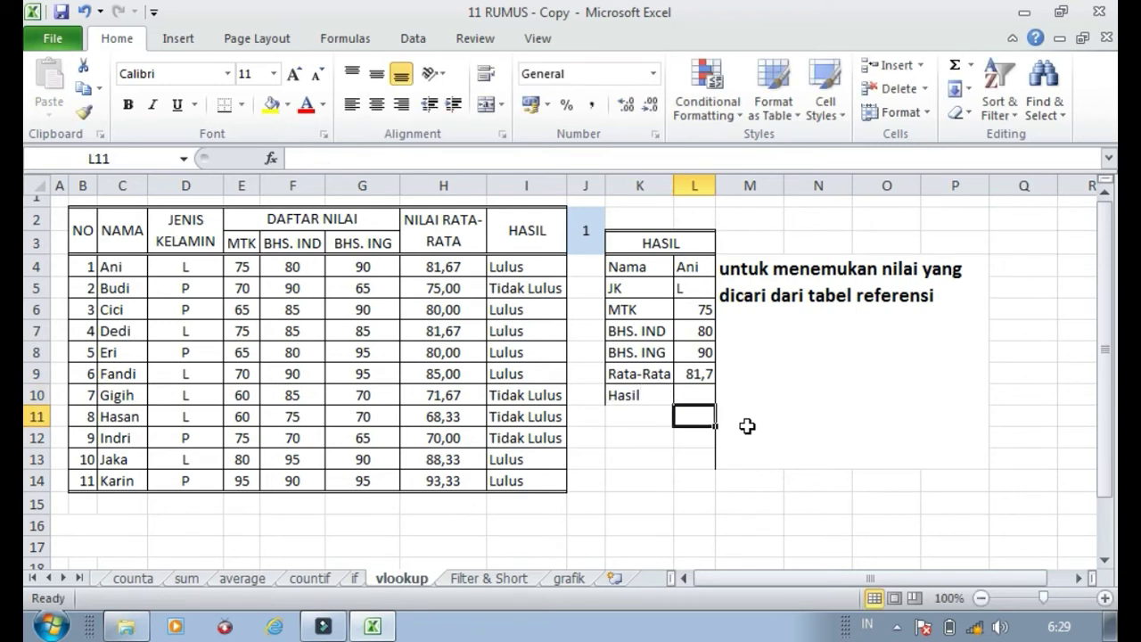
key(Up)
key(Up)
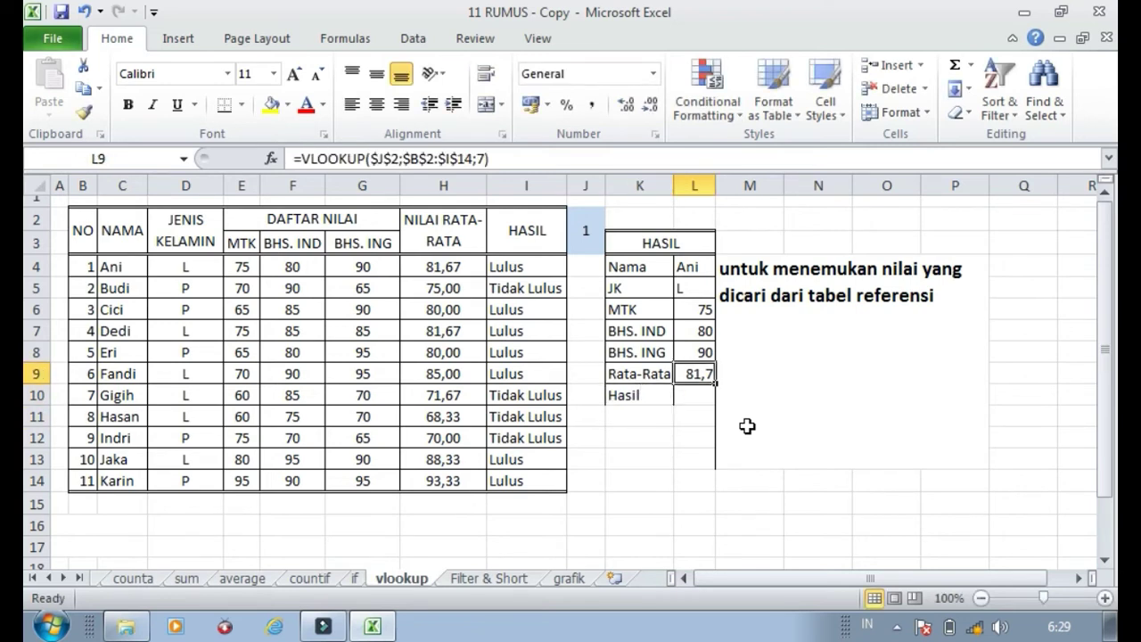
key(ctrl+c)
key(Down)
key(Return)
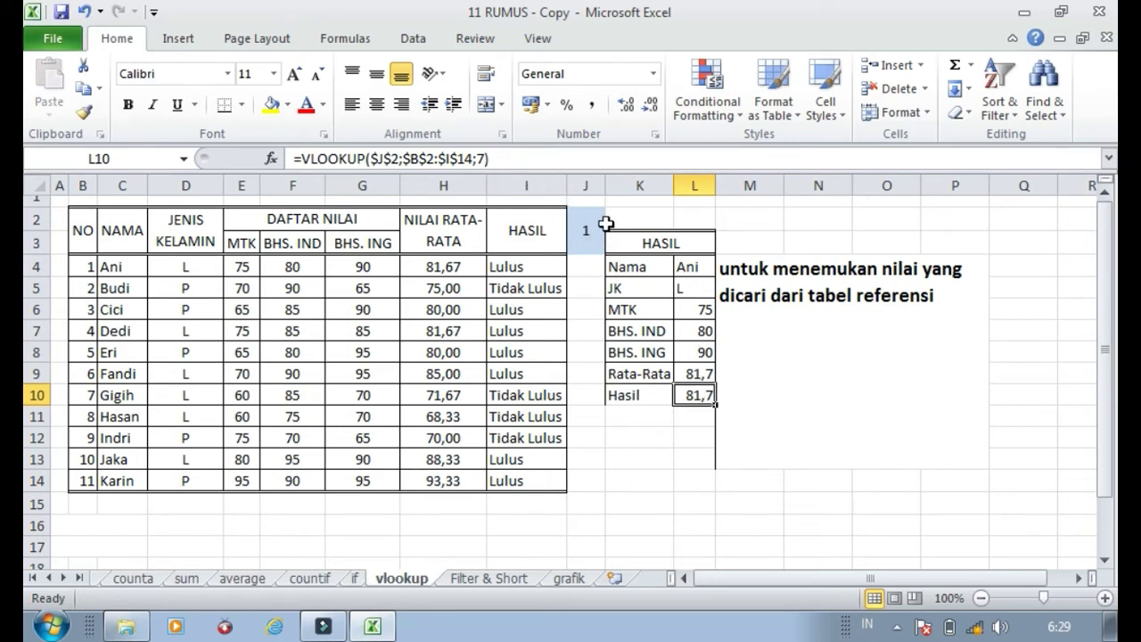
- Change the column index in L10 so it returns the table's HASIL column, and auto-fit the width of column L
click(482, 159)
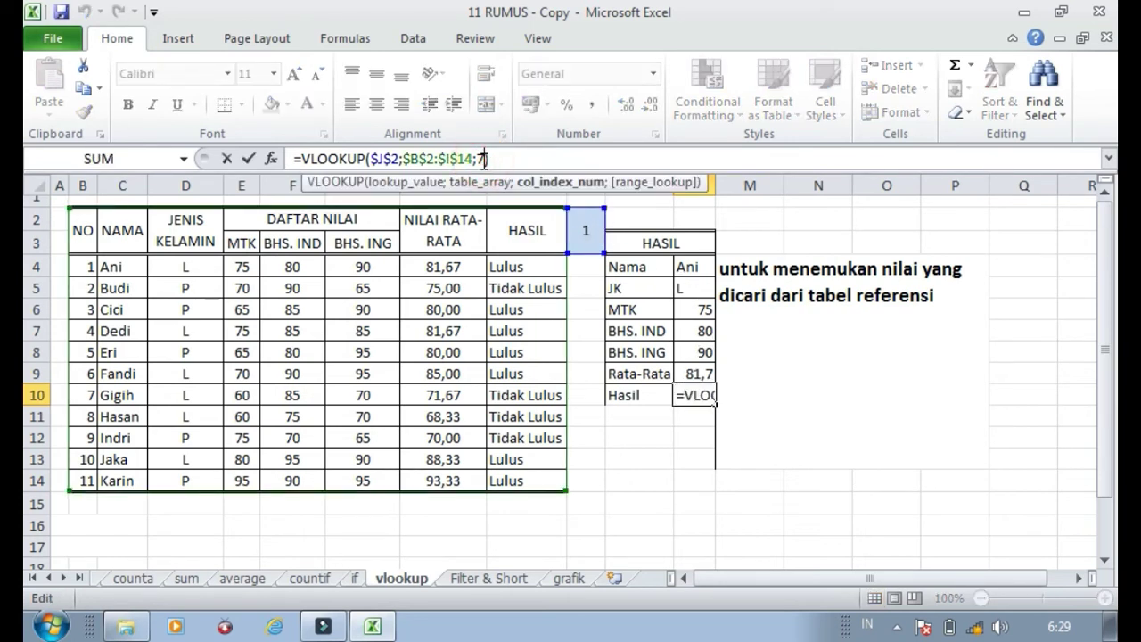
text())
key(Return)
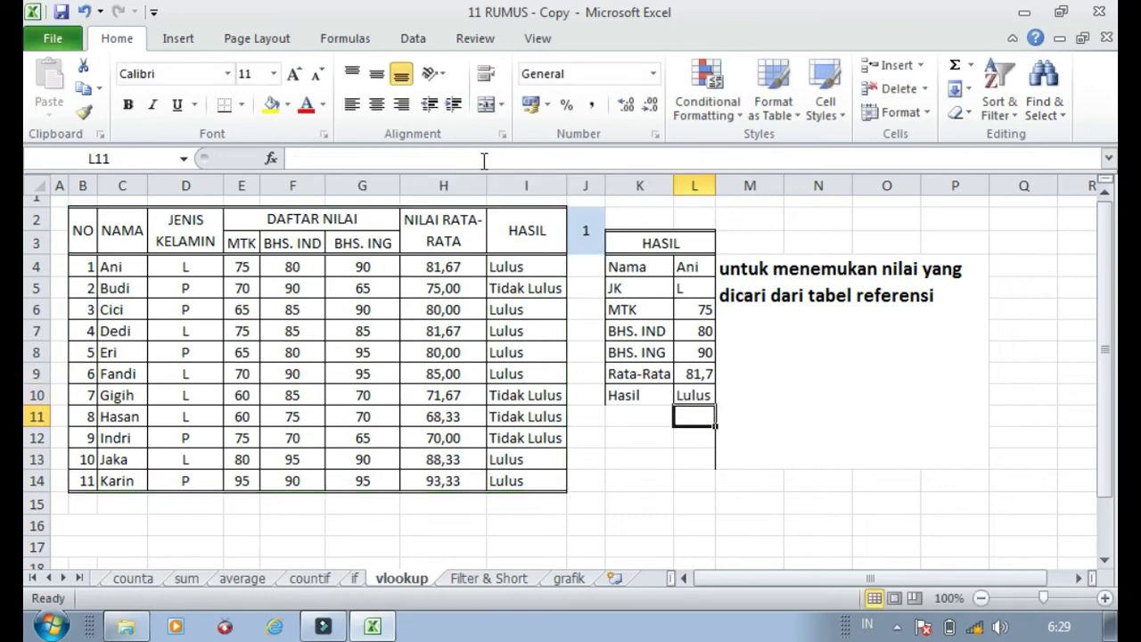
double_click(719, 185)
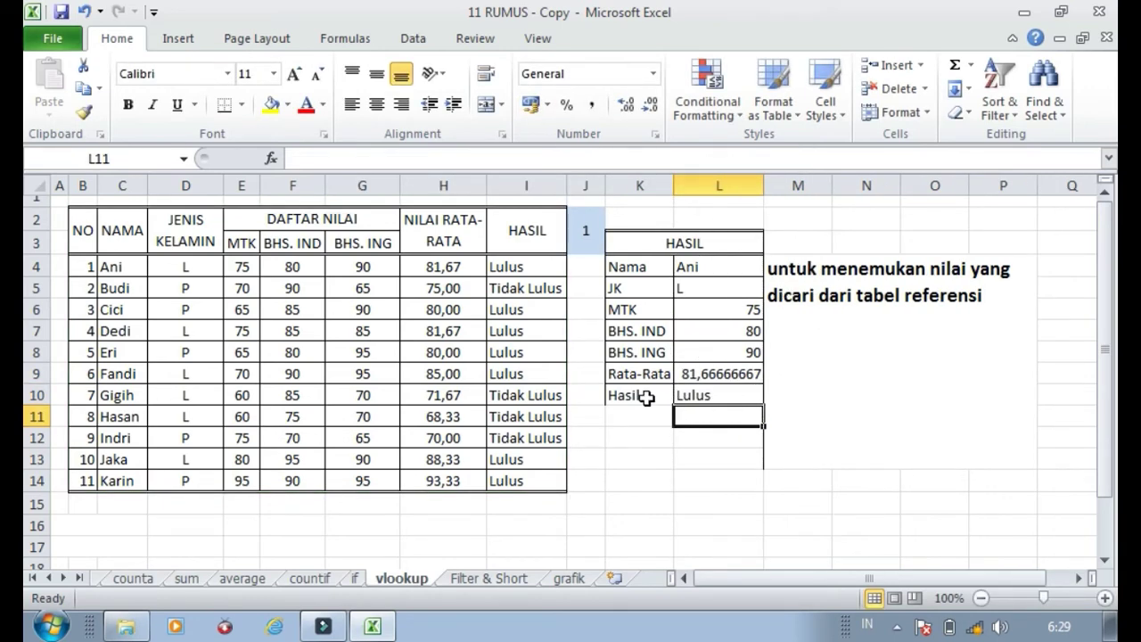
drag(649, 395, 705, 399)
click(705, 439)
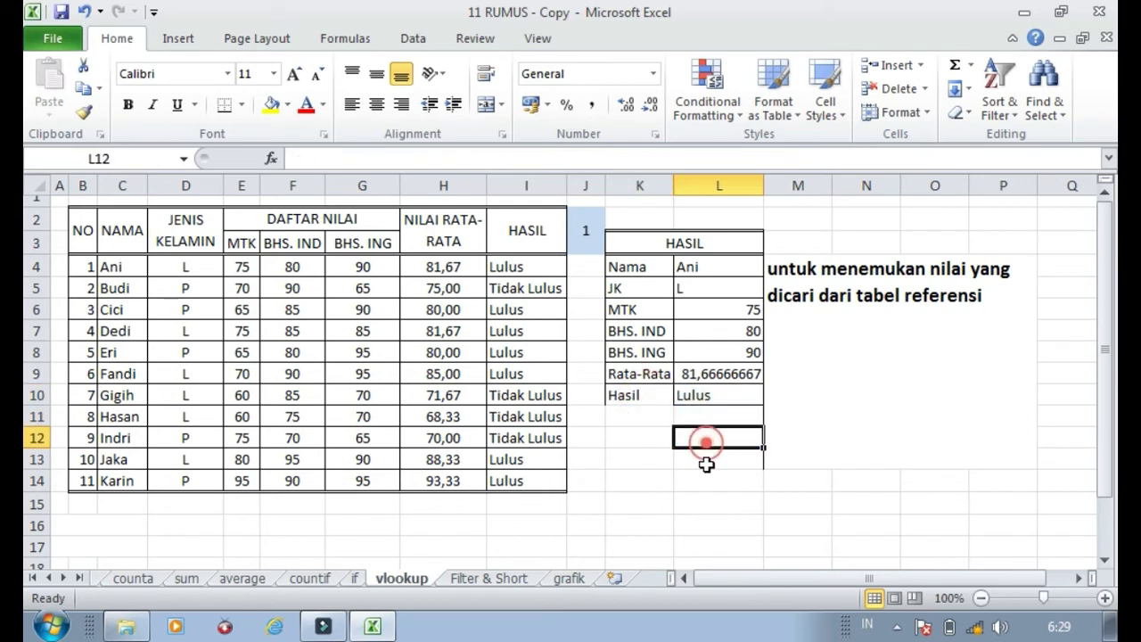
click(668, 378)
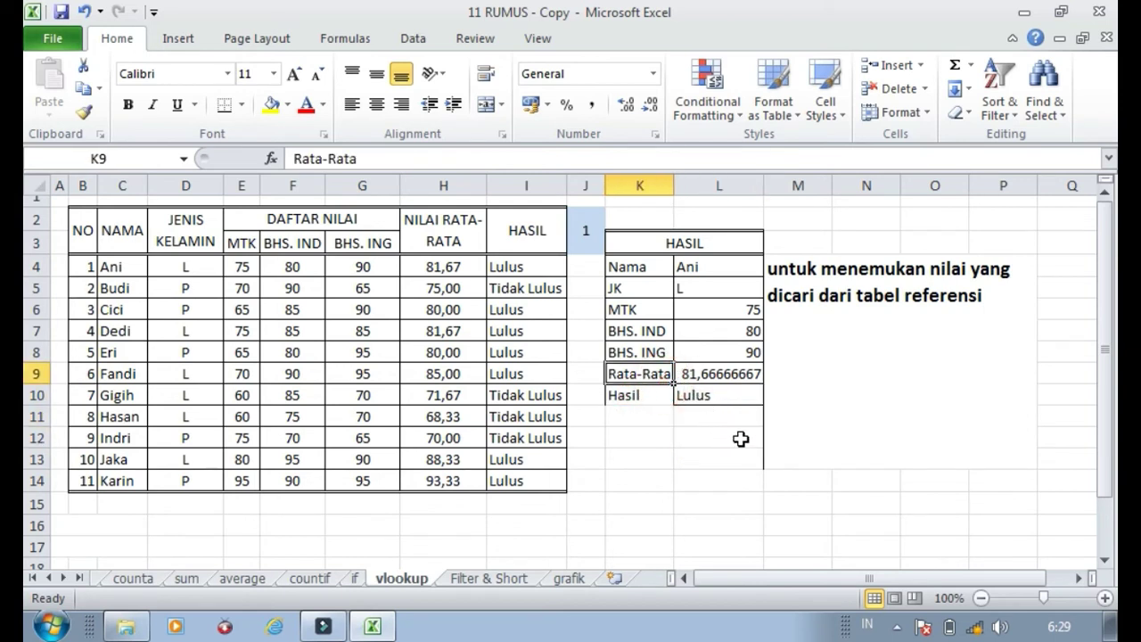
click(736, 374)
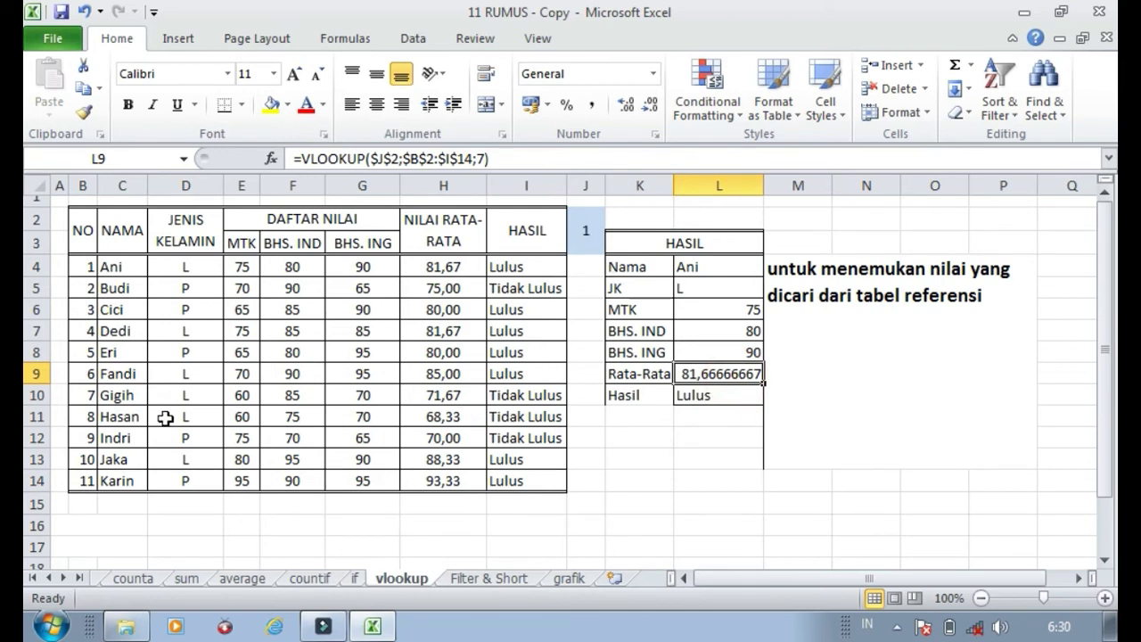
- Set the lookup number in J2 to 9 to test all the lookup rows
click(586, 234)
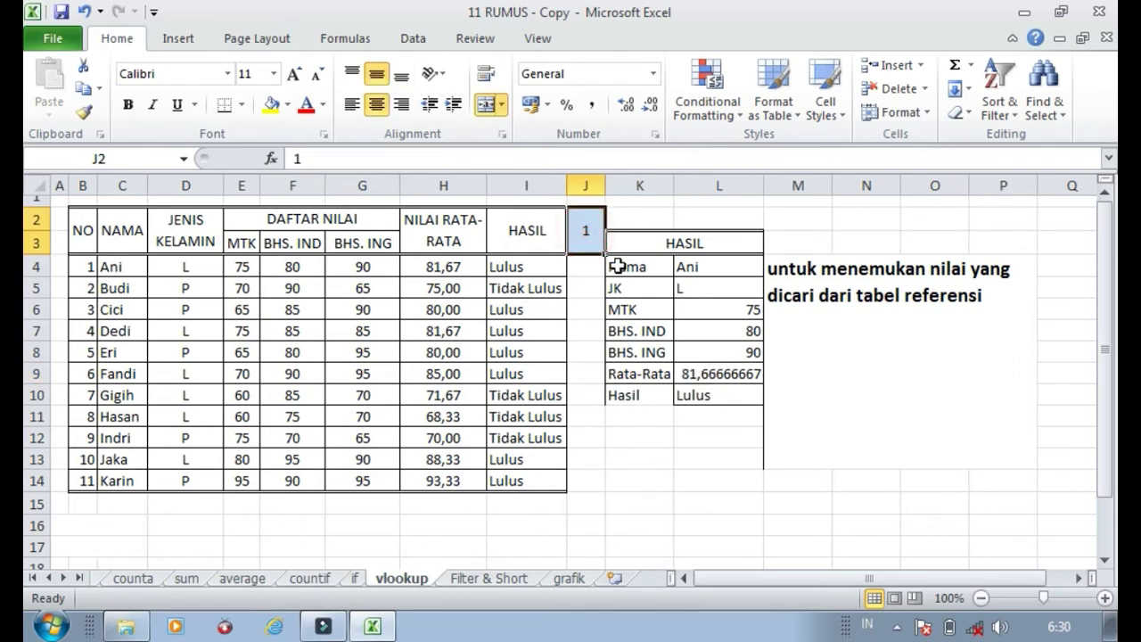
text(9)
key(Return)
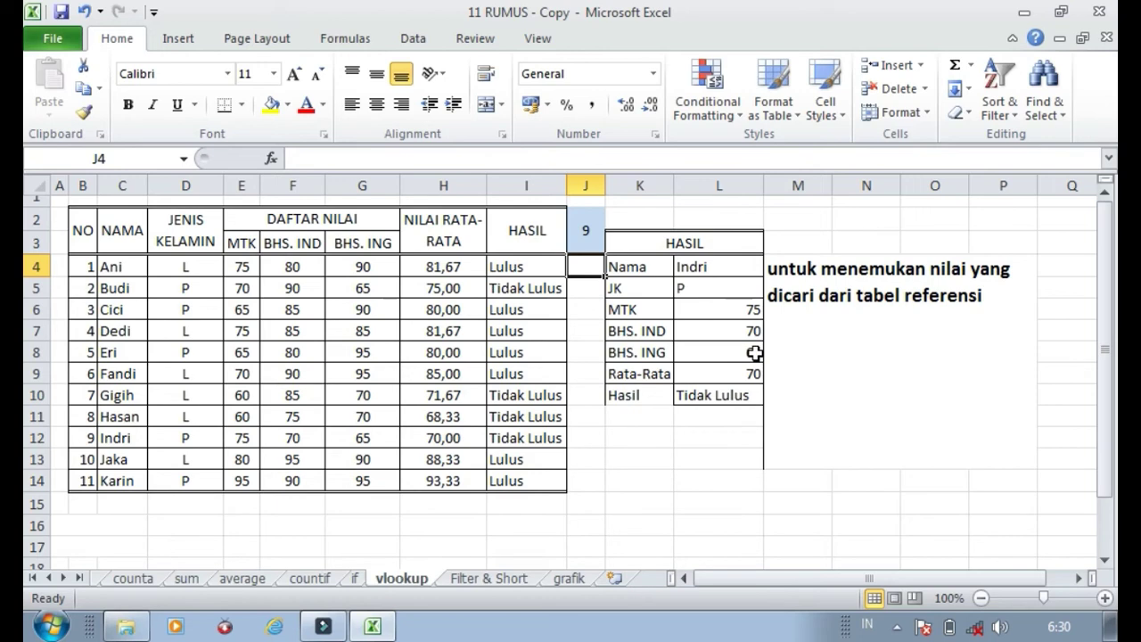
- On the Filter & Short sheet, custom sort the student rows B4:I14 by the HASIL column (listed as Lulus), A to Z
click(492, 579)
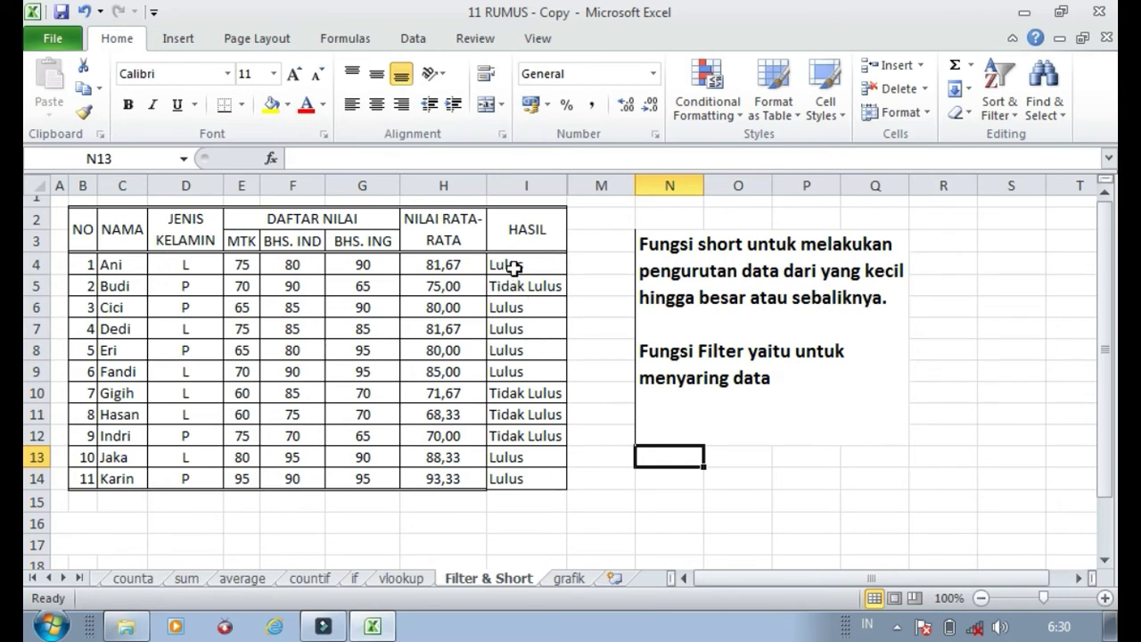
drag(77, 265, 533, 477)
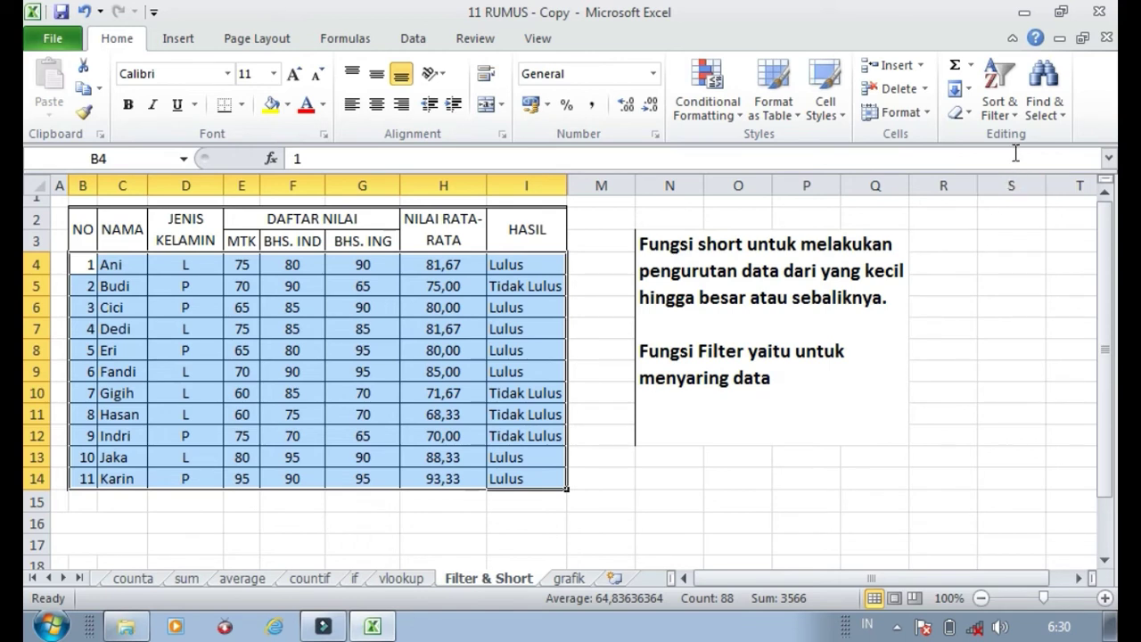
click(1012, 121)
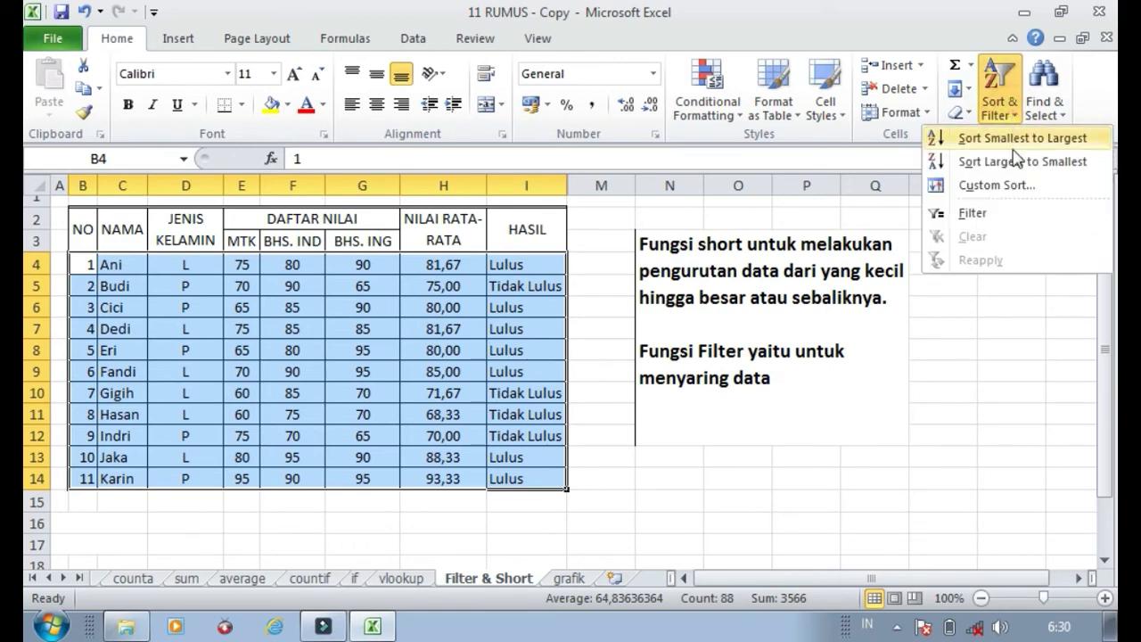
click(1011, 187)
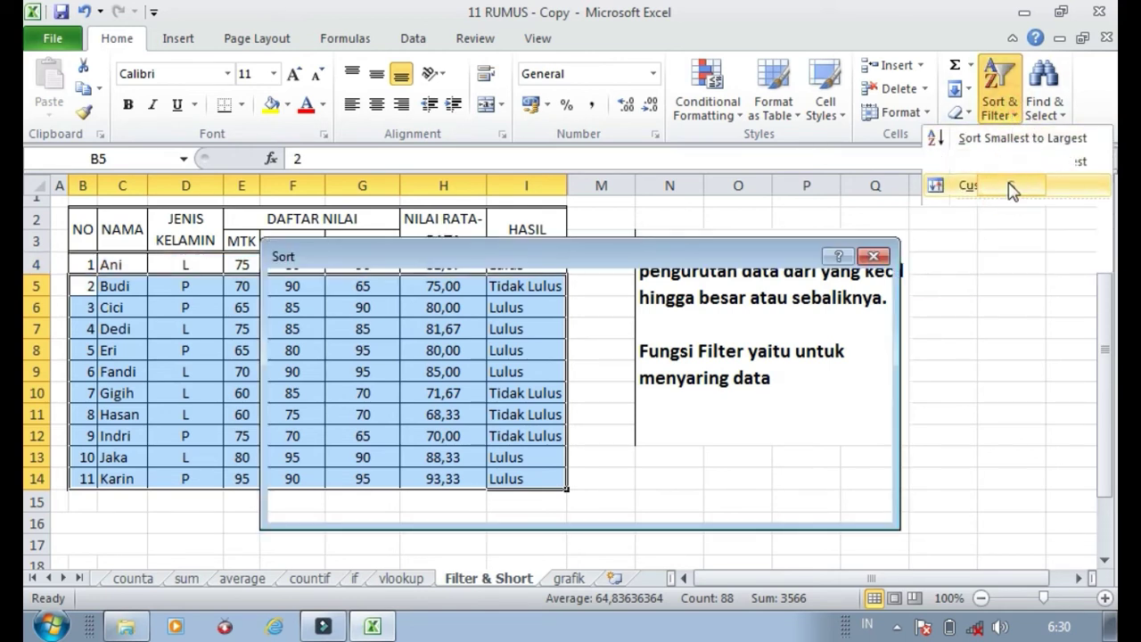
drag(567, 265, 592, 344)
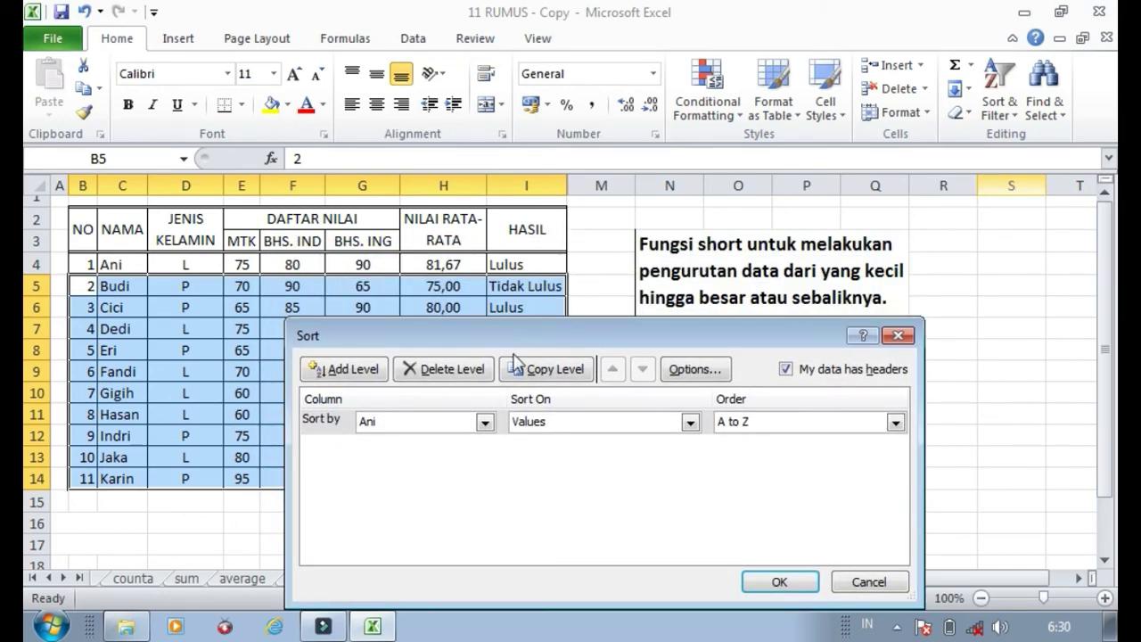
click(485, 423)
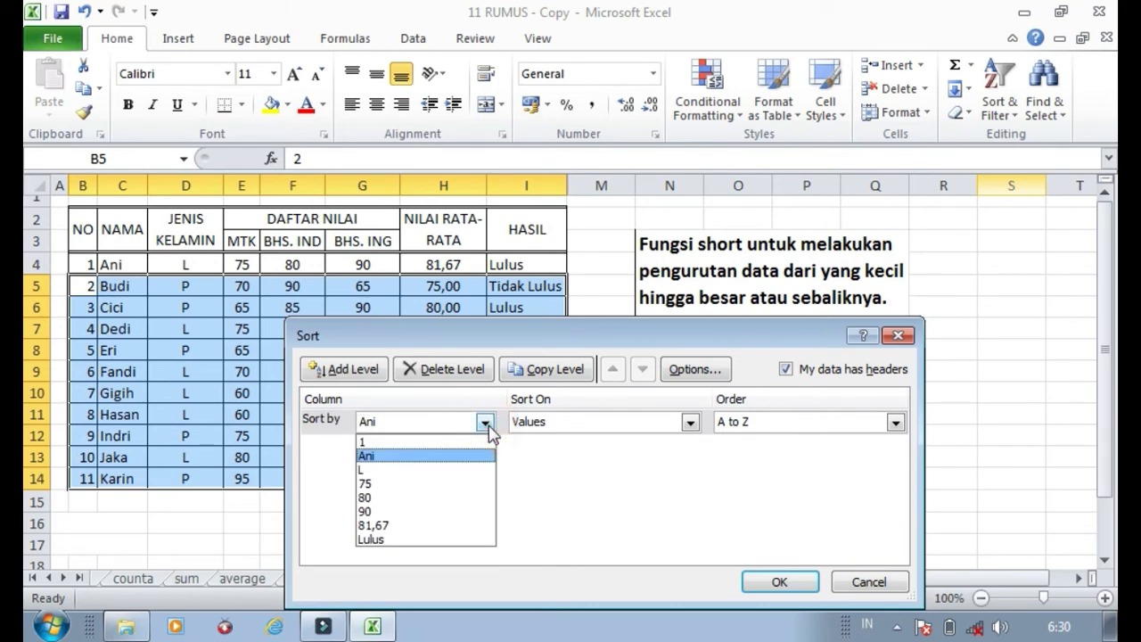
click(371, 540)
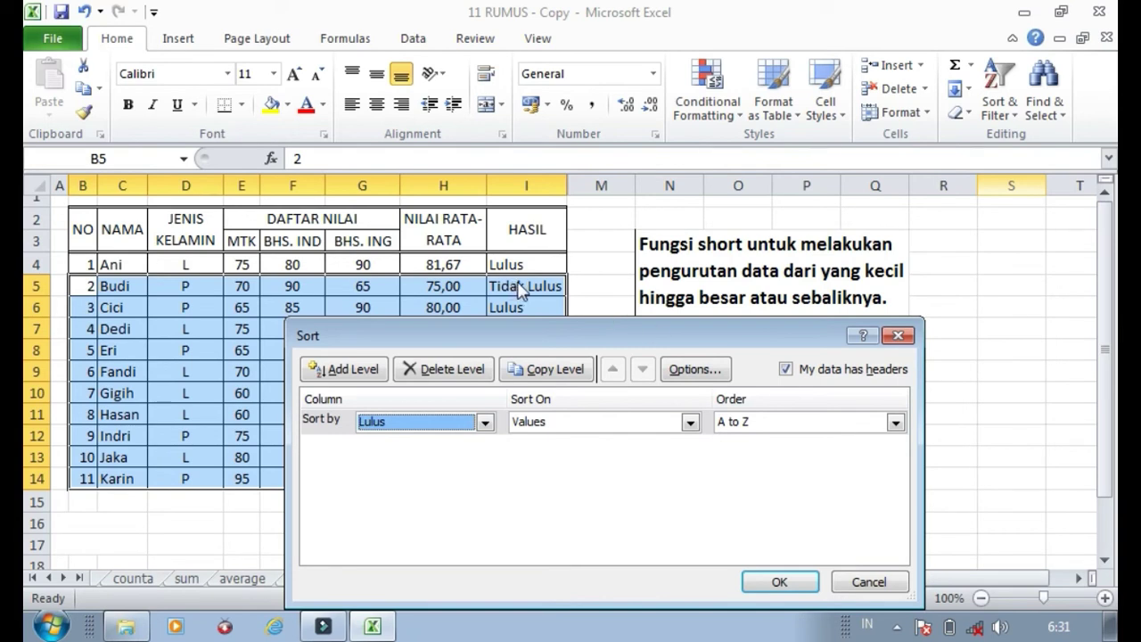
click(779, 581)
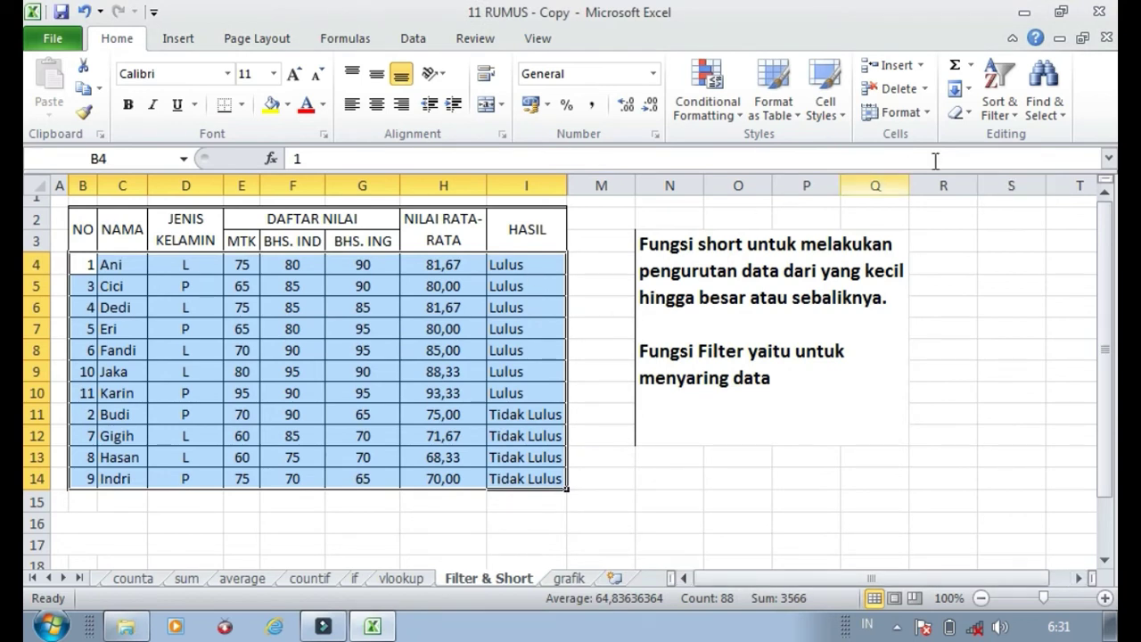
- Custom sort the same student rows by the JENIS KELAMIN column (listed as L), A to Z
click(1002, 114)
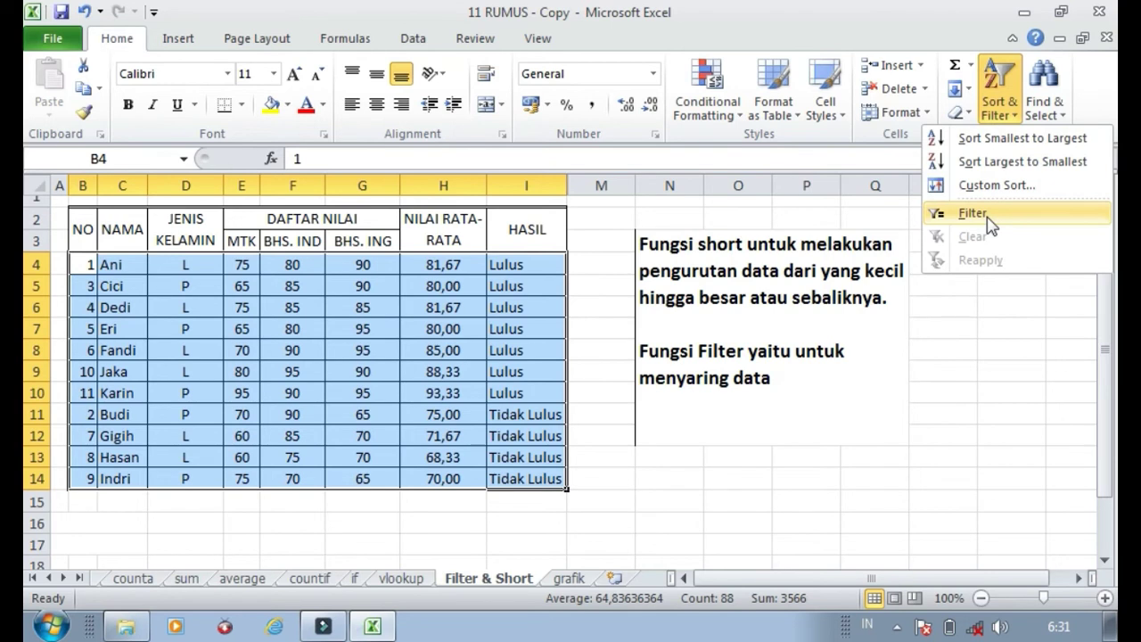
click(993, 185)
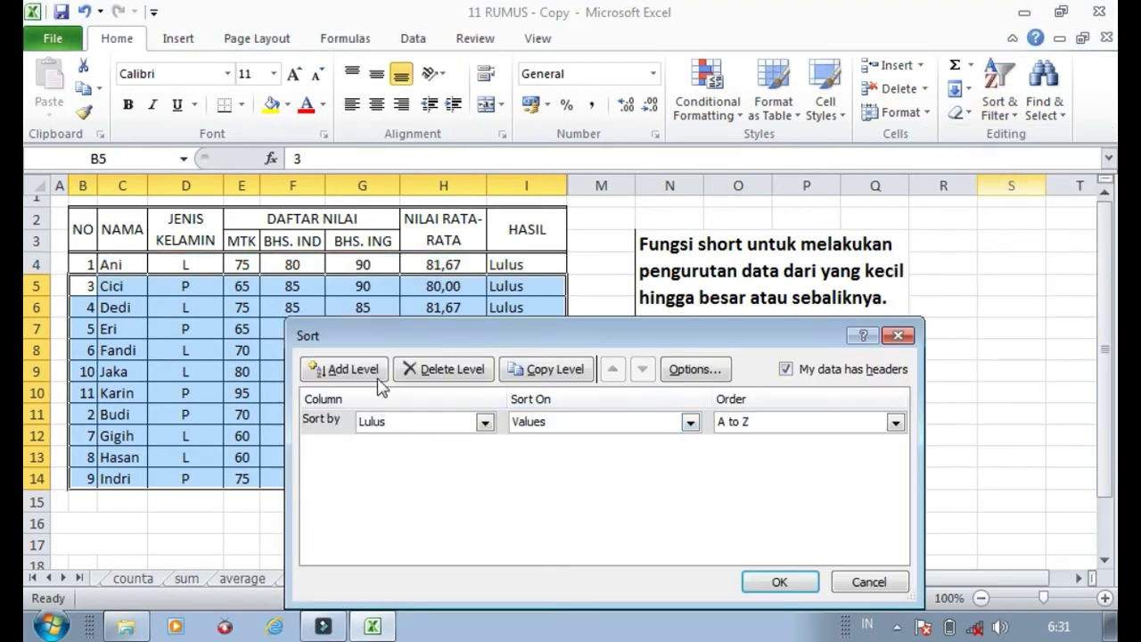
click(485, 422)
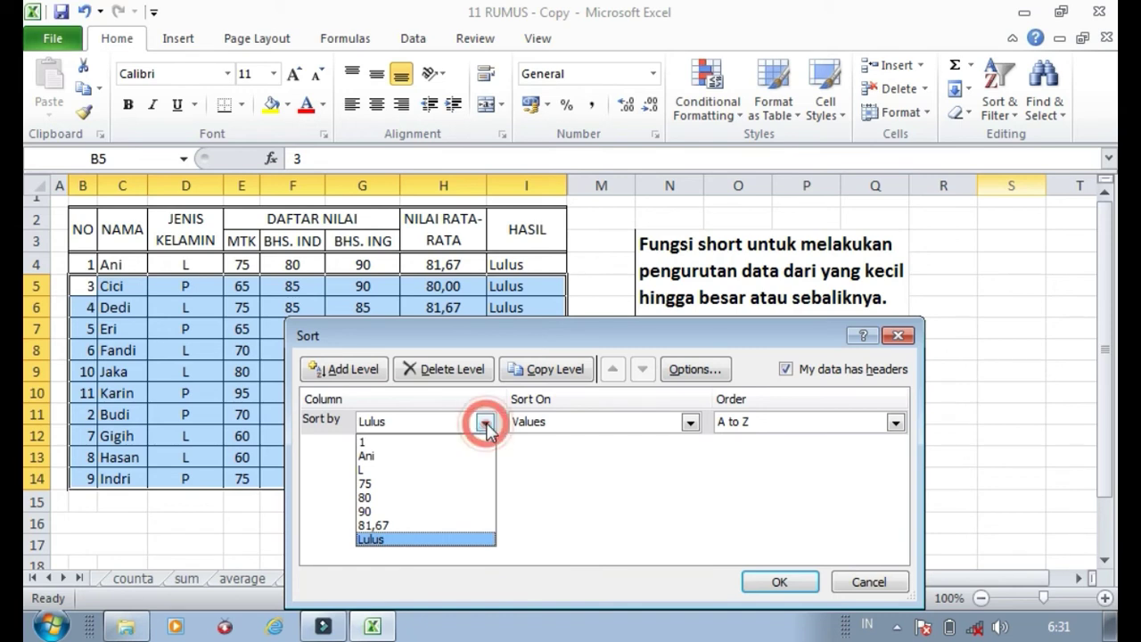
click(378, 469)
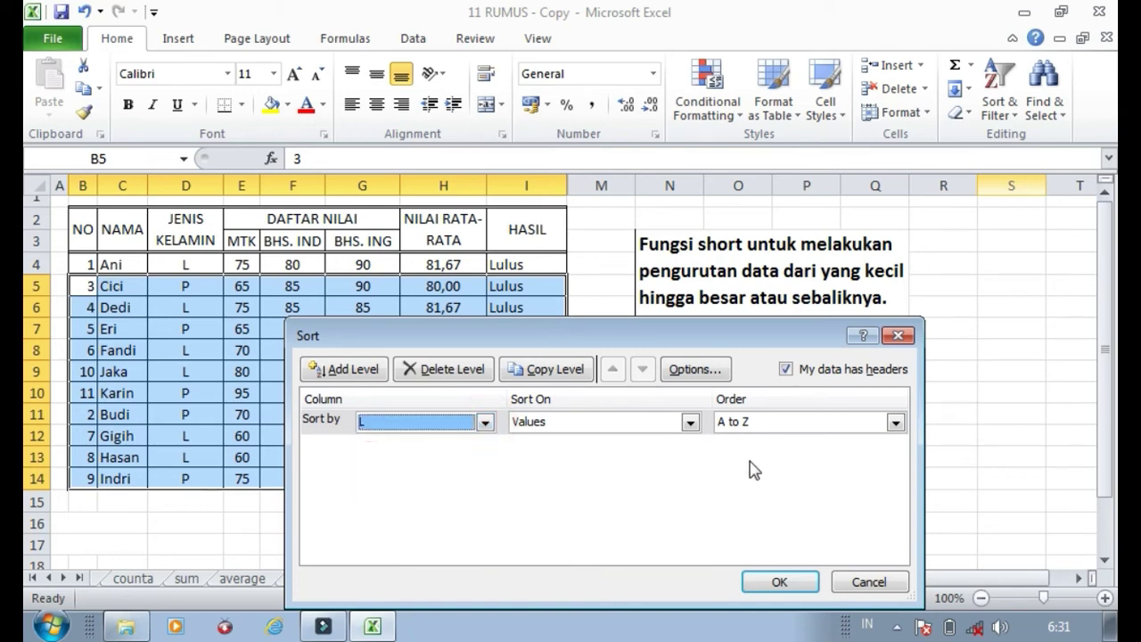
click(784, 581)
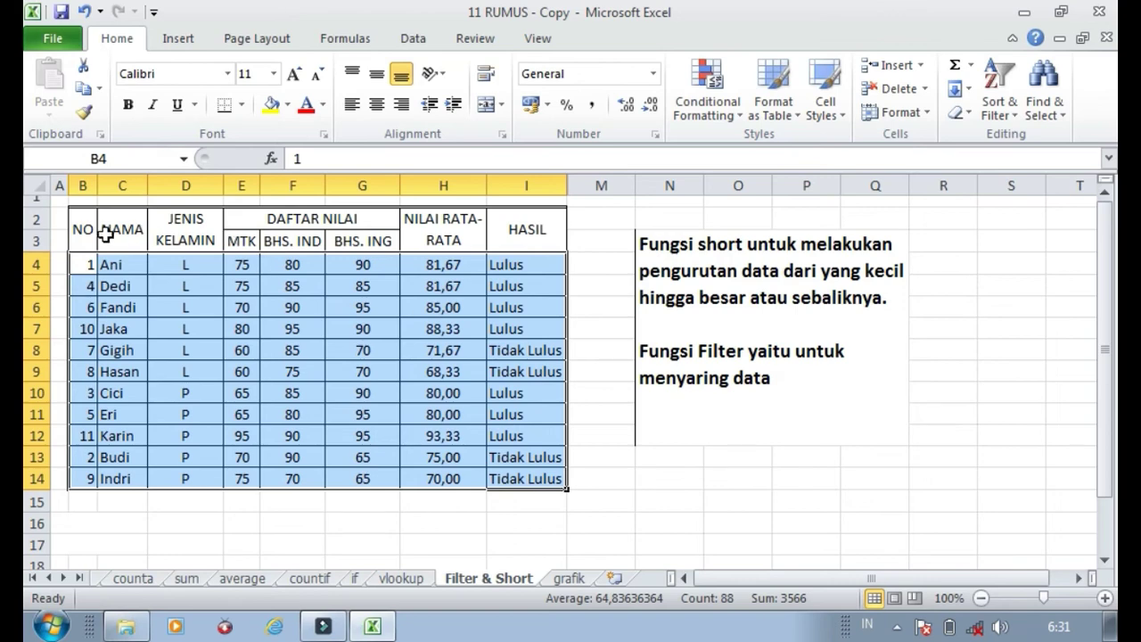
- Turn on filtering for the table's header cells, from NO to HASIL in rows 2 and 3
drag(89, 233, 526, 241)
click(1000, 103)
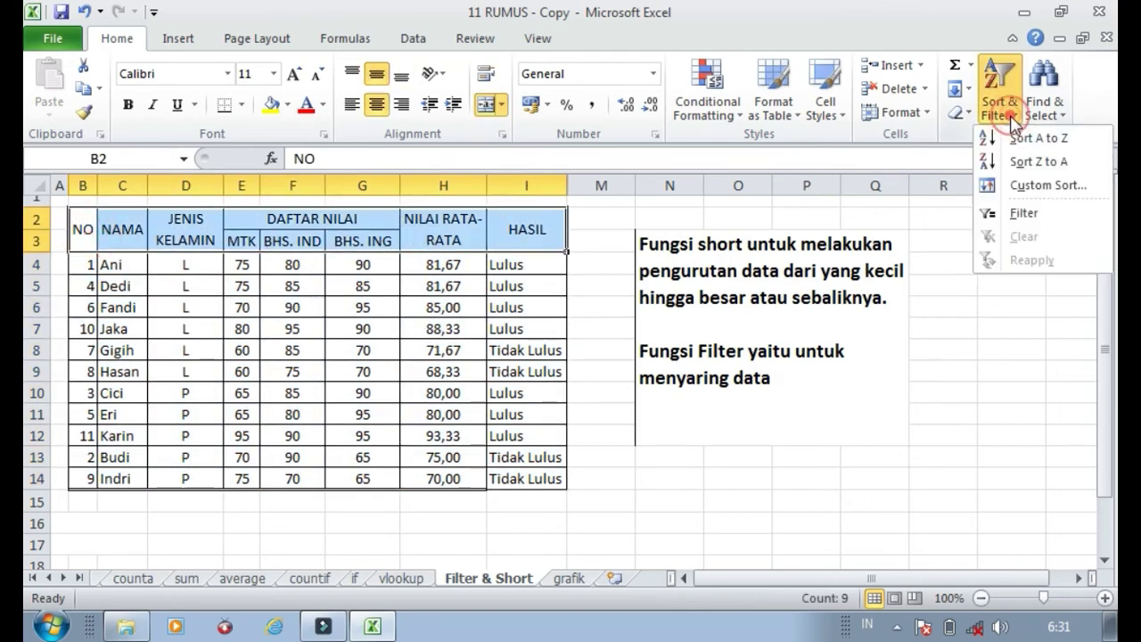
click(1021, 214)
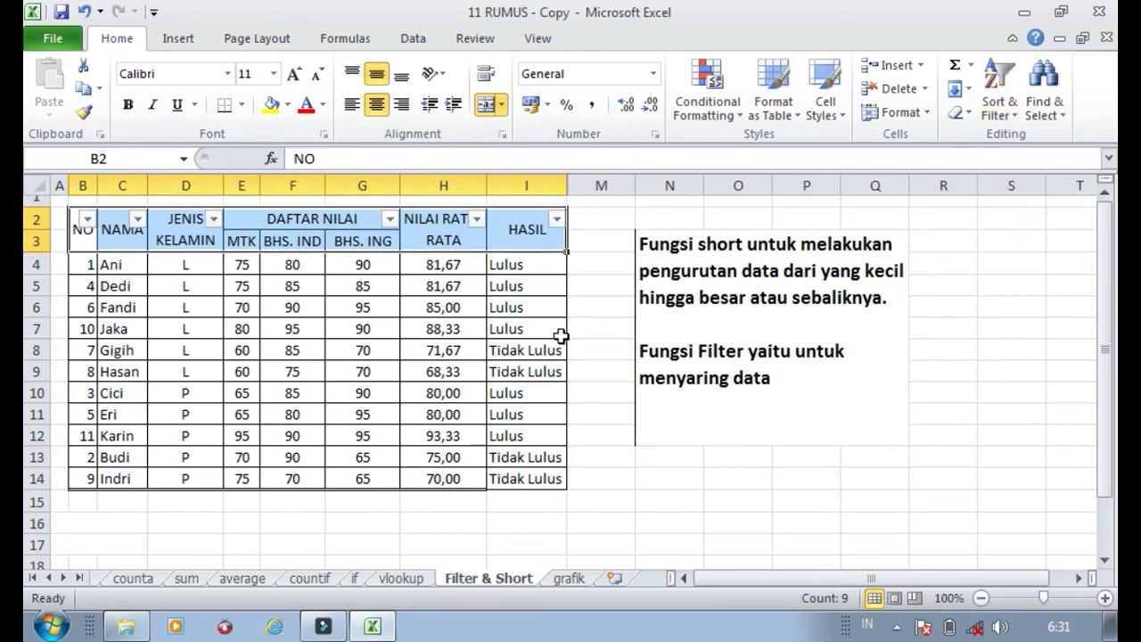
click(505, 348)
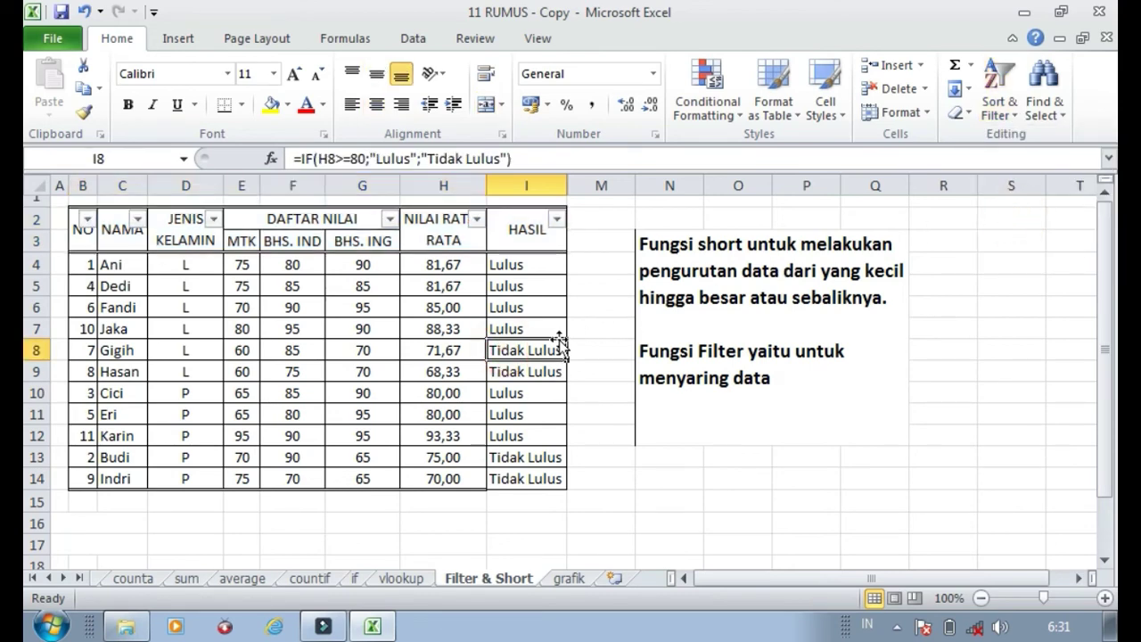
- Filter the HASIL column to exclude Tidak Lulus
click(556, 218)
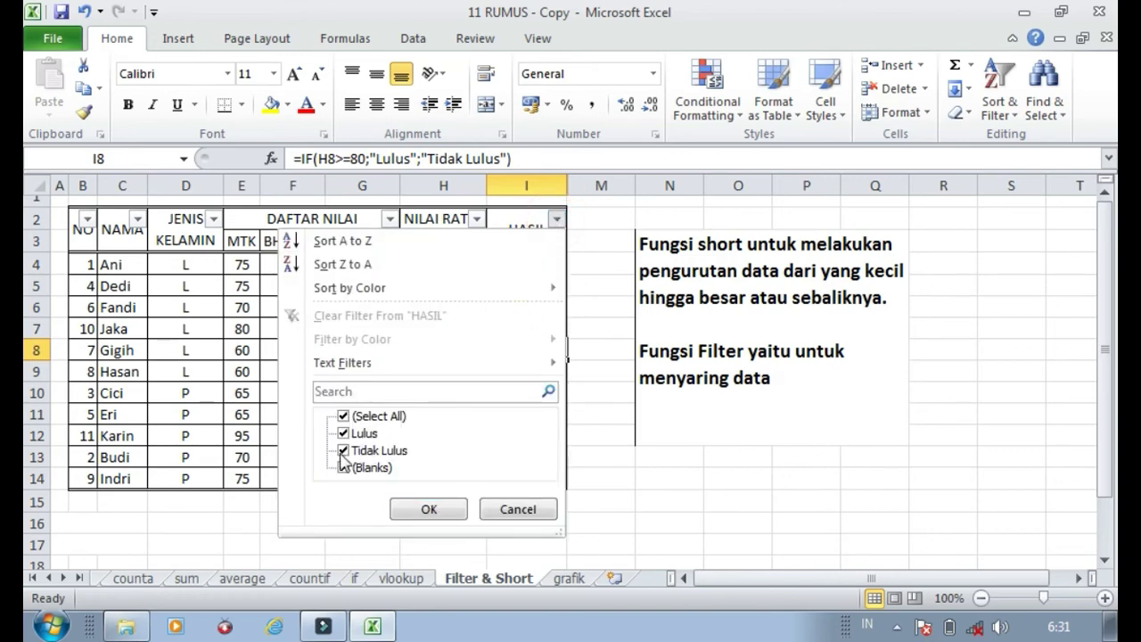
click(354, 452)
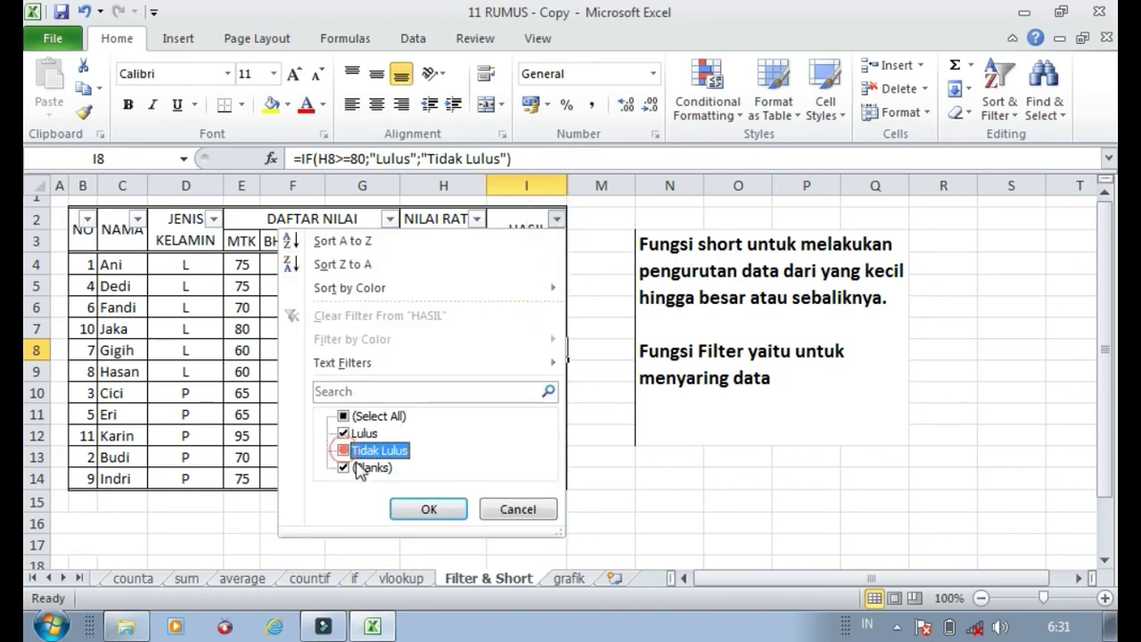
click(443, 512)
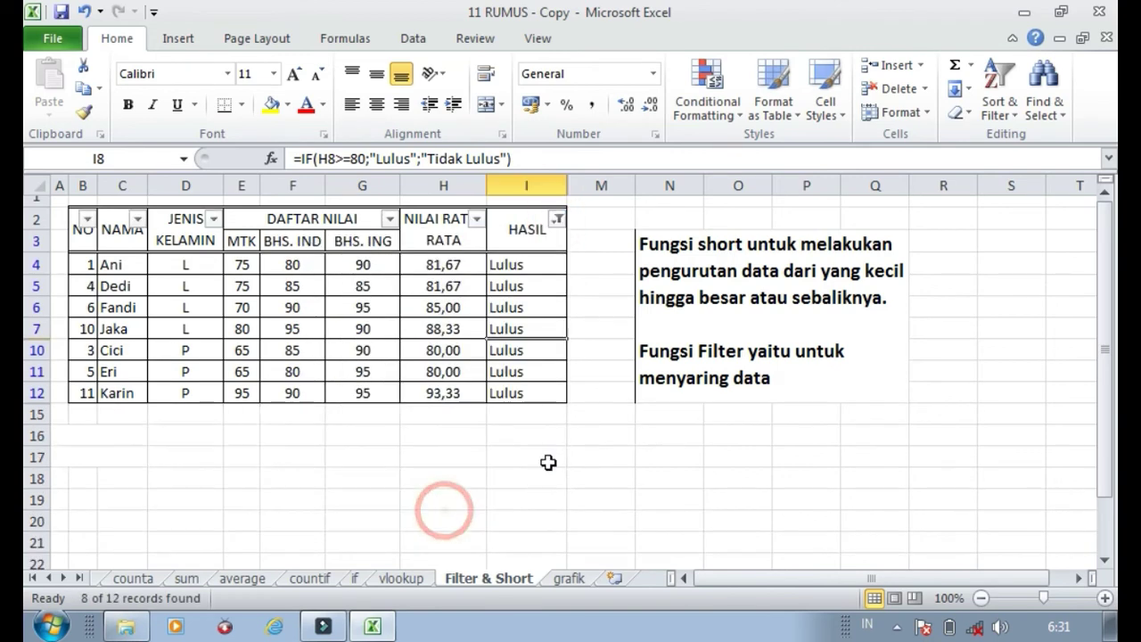
- Change the HASIL filter to exclude Lulus and include Tidak Lulus
click(557, 218)
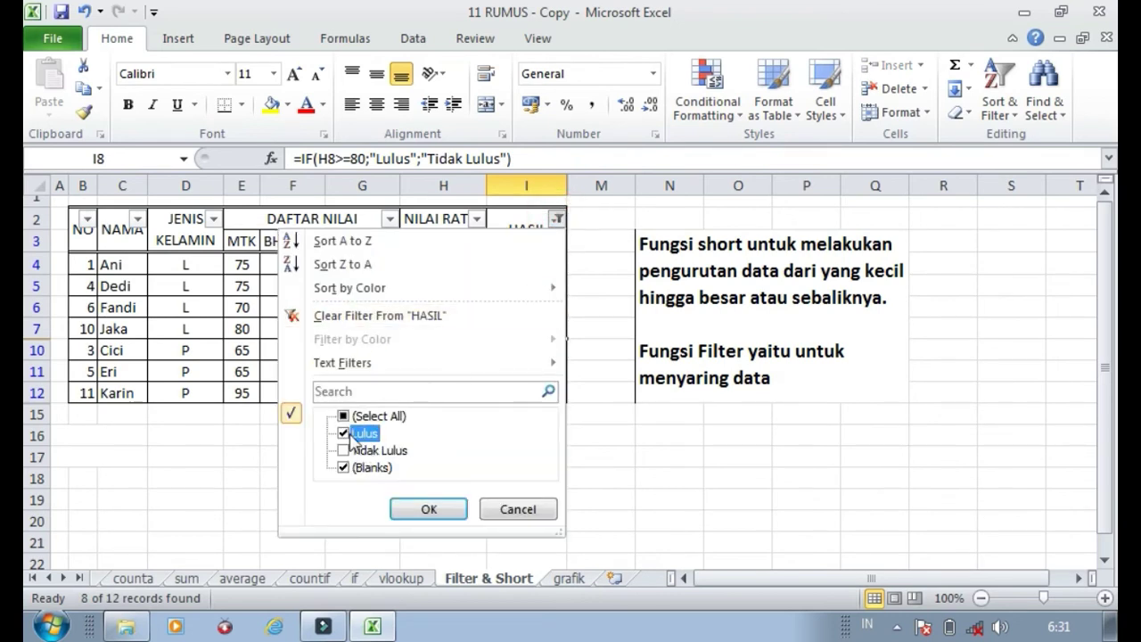
click(344, 433)
click(344, 450)
click(429, 512)
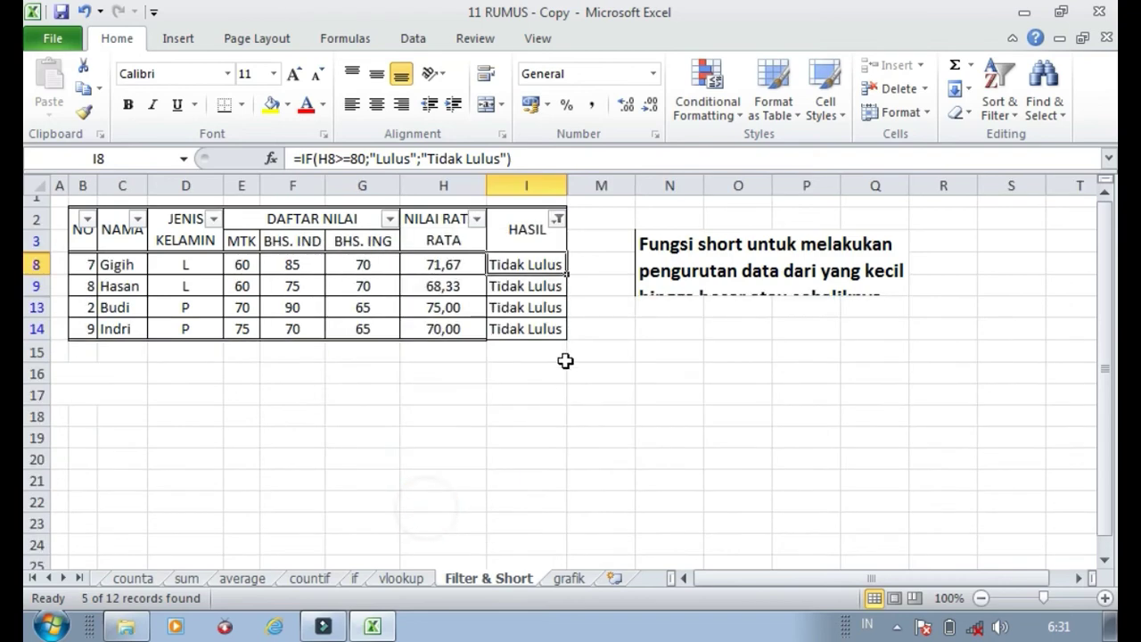
- On the grafik sheet, insert a 2-D clustered column chart from B2:G13 and move it beside the table
click(567, 577)
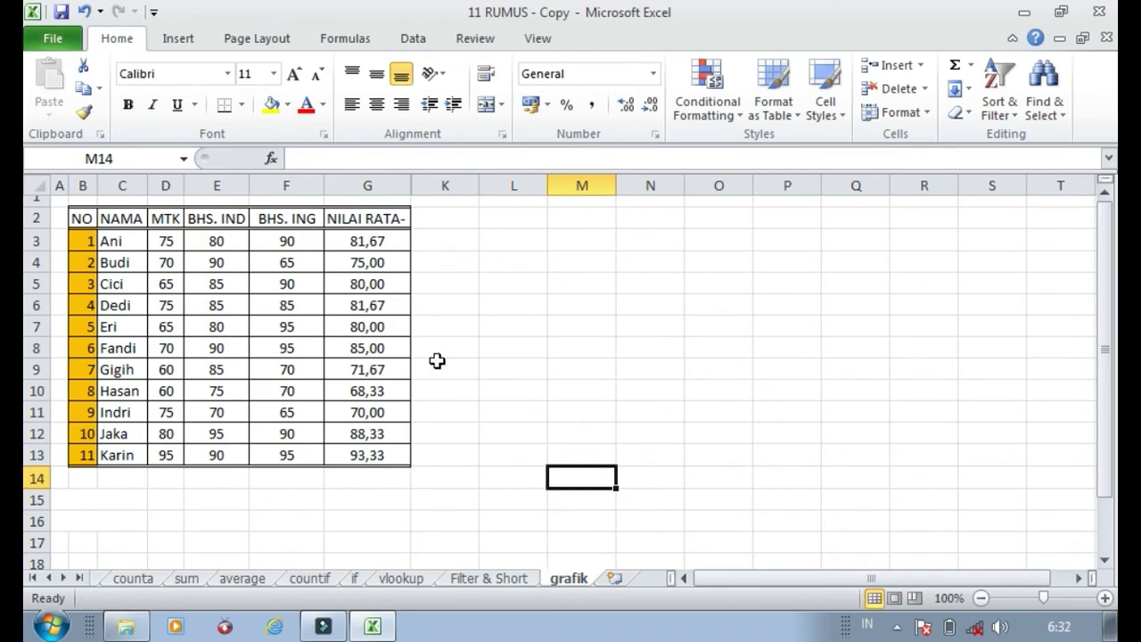
drag(78, 219, 379, 455)
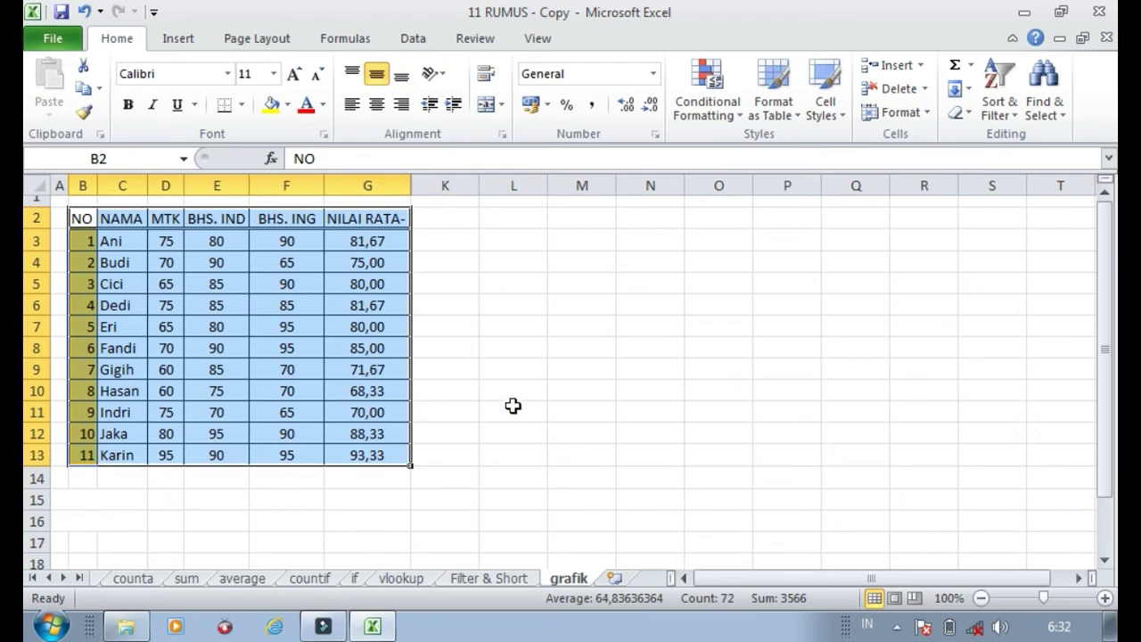
click(178, 39)
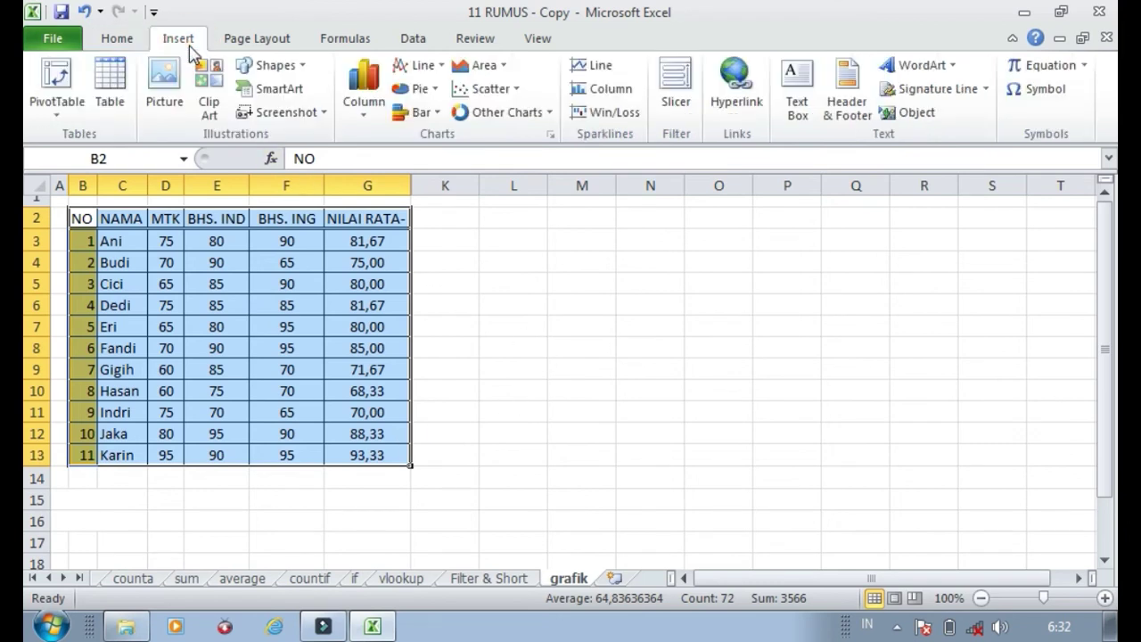
click(362, 105)
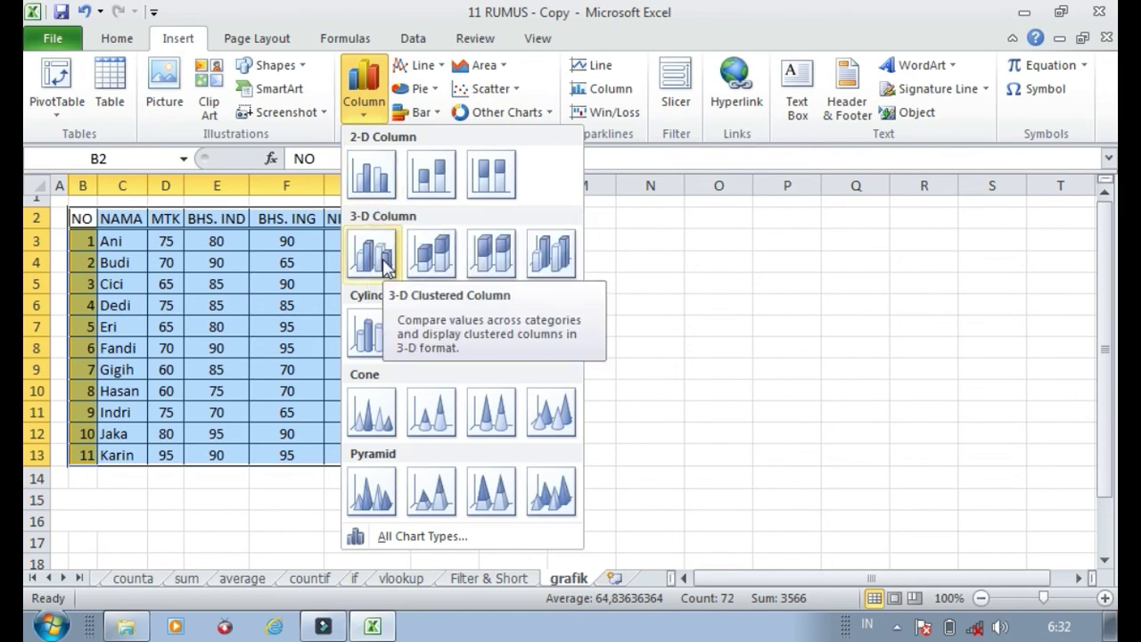
click(370, 175)
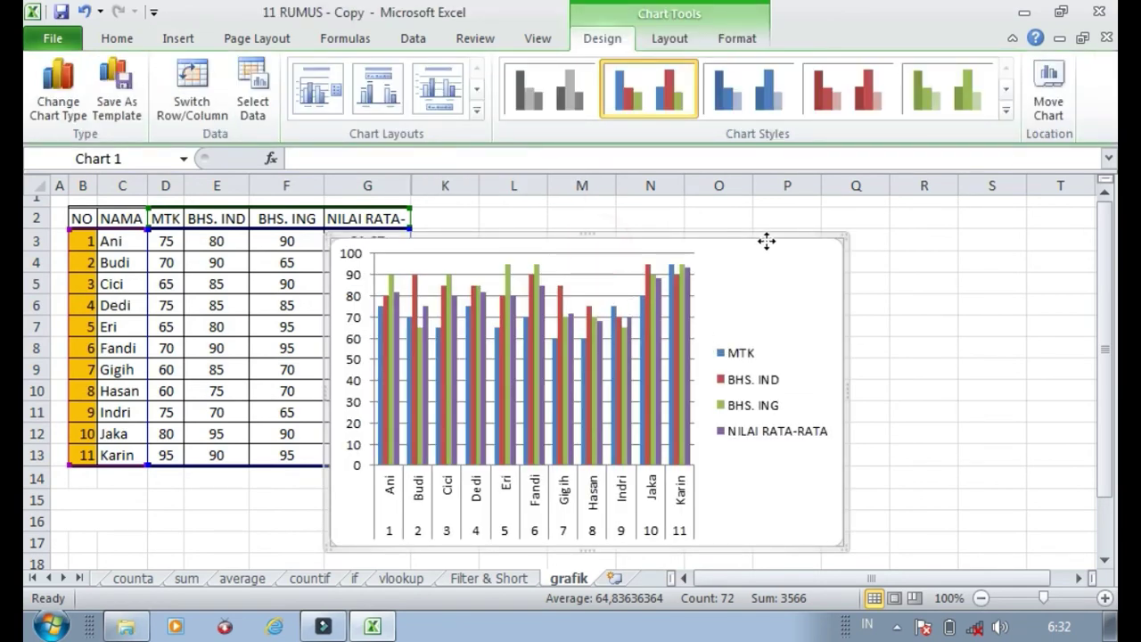
drag(729, 207, 862, 171)
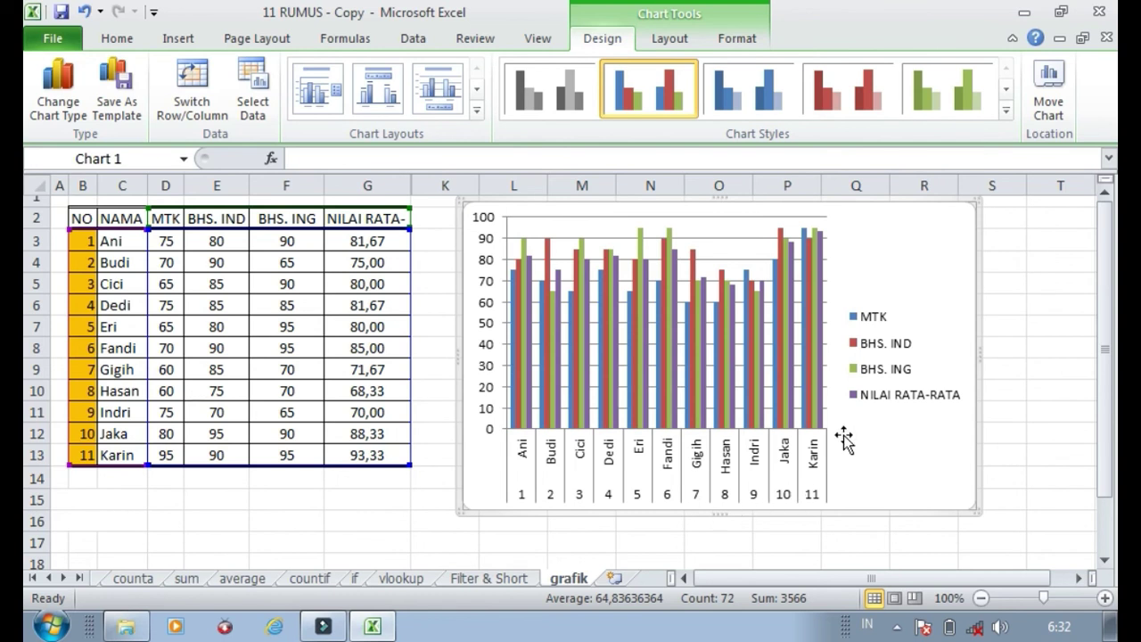
- Add a primary horizontal axis title below the chart's axis and set its text to Peserta
click(672, 45)
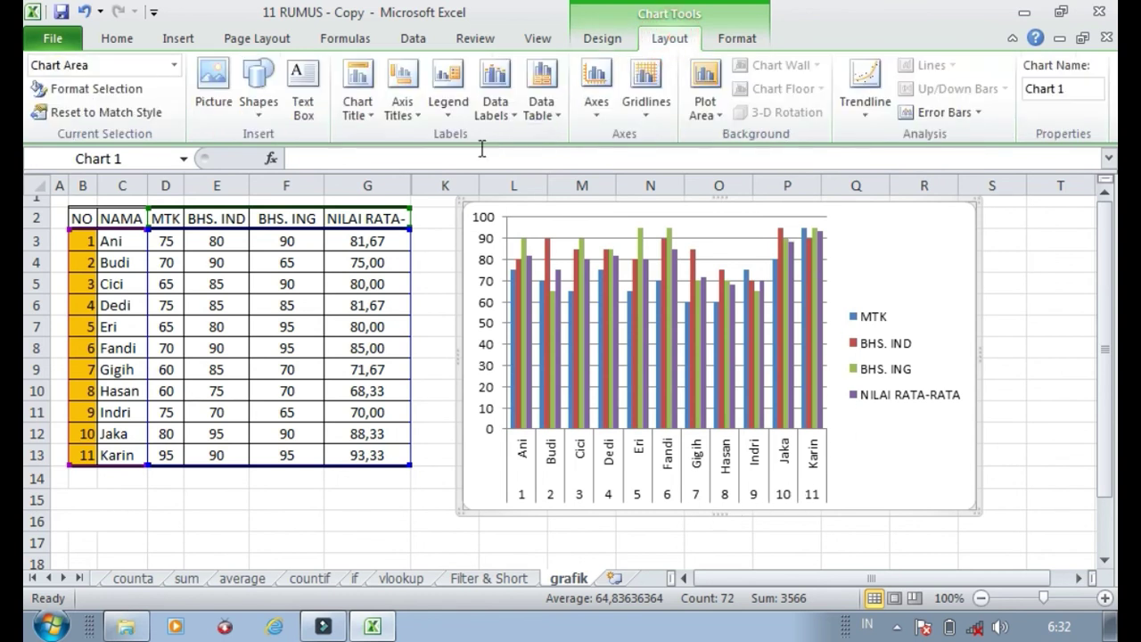
click(417, 116)
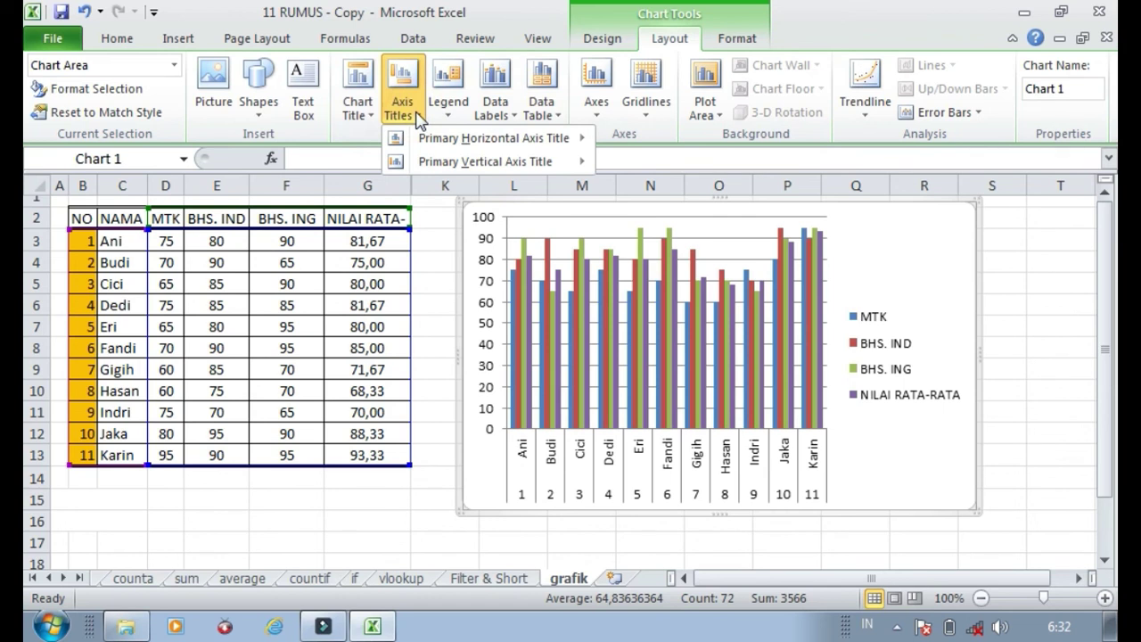
mouse_move(463, 138)
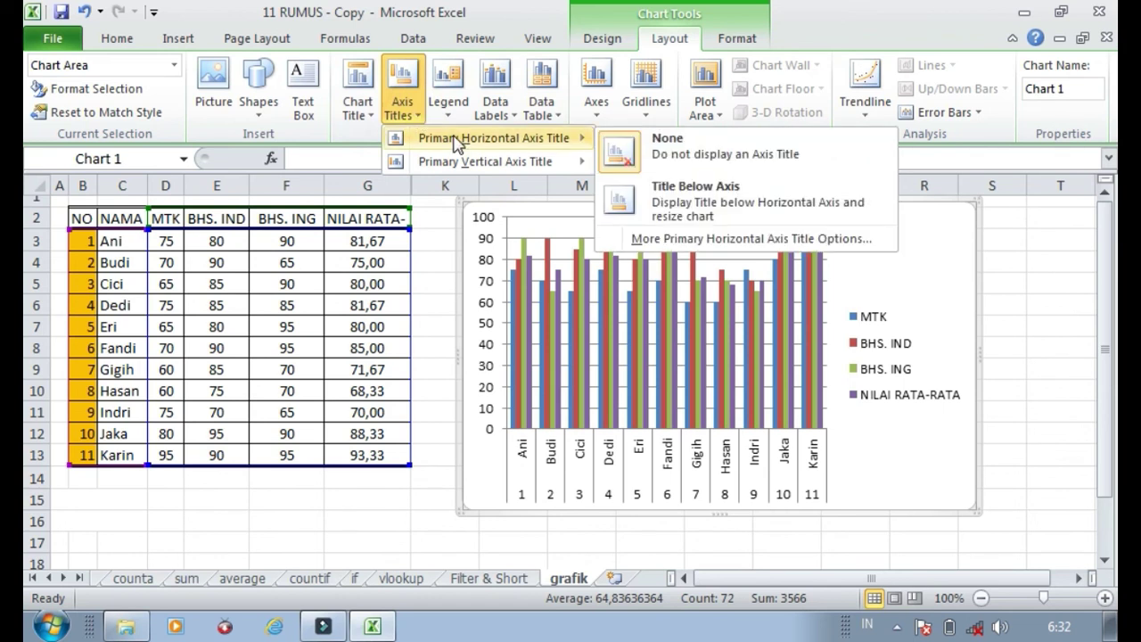
click(736, 187)
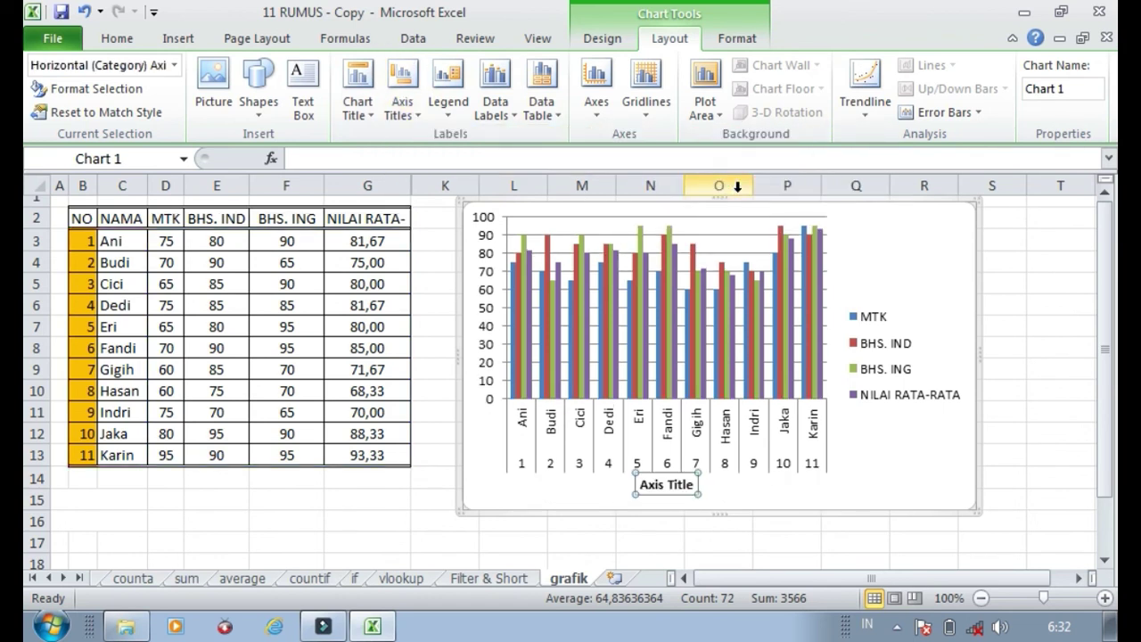
click(679, 484)
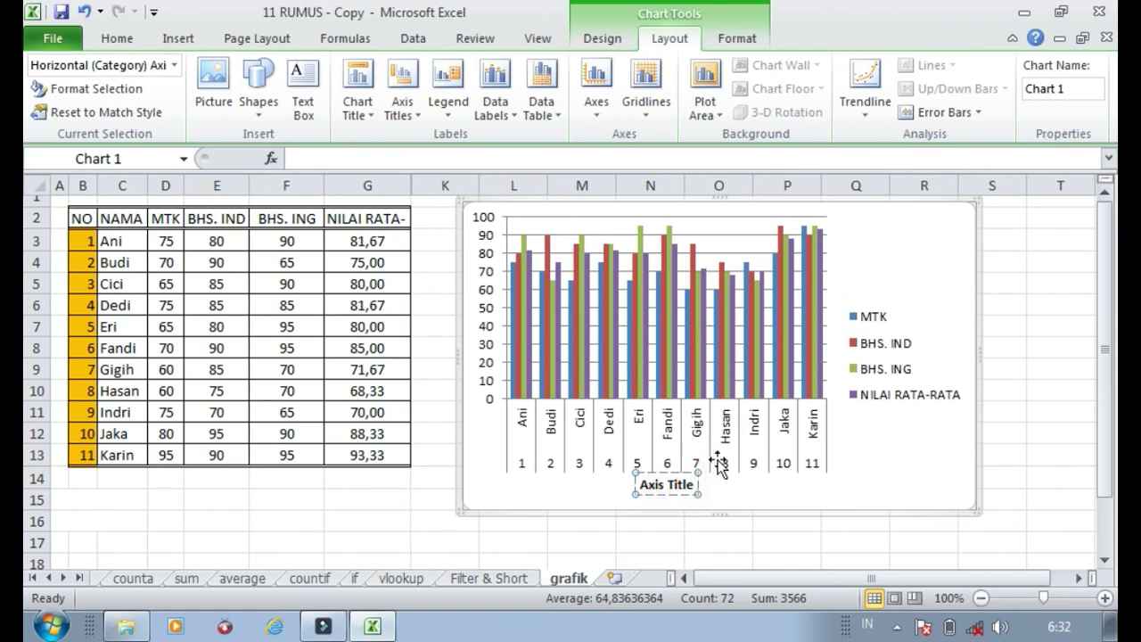
key(ctrl+a)
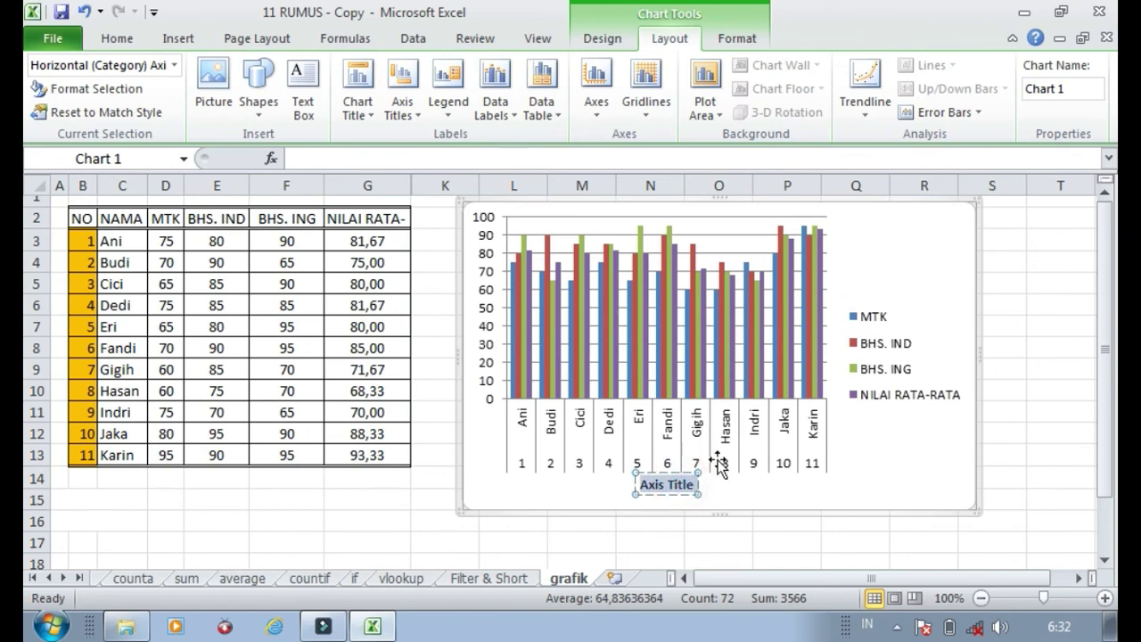
text(Peserta)
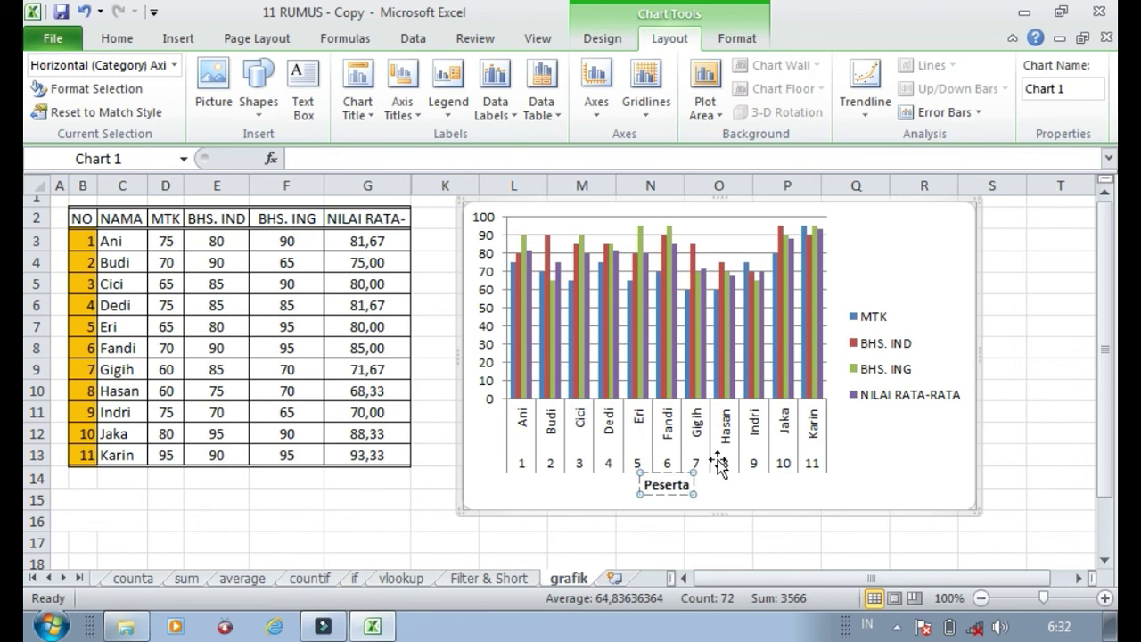
- Add a primary vertical axis title with vertical text to the chart and set its text to skala
click(426, 122)
mouse_move(586, 167)
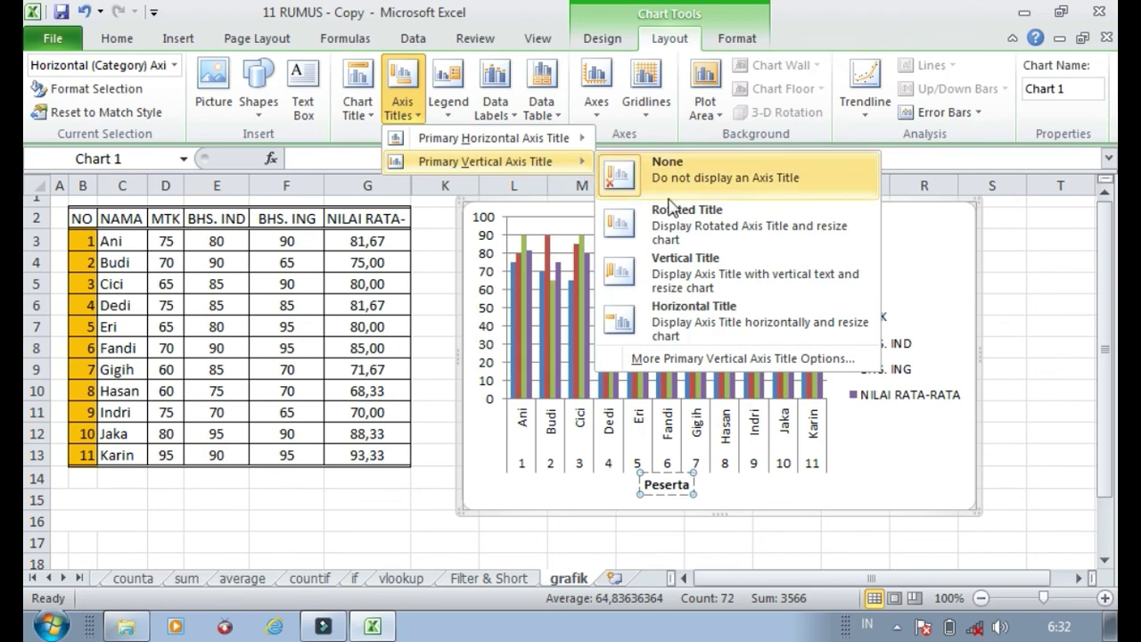
click(689, 251)
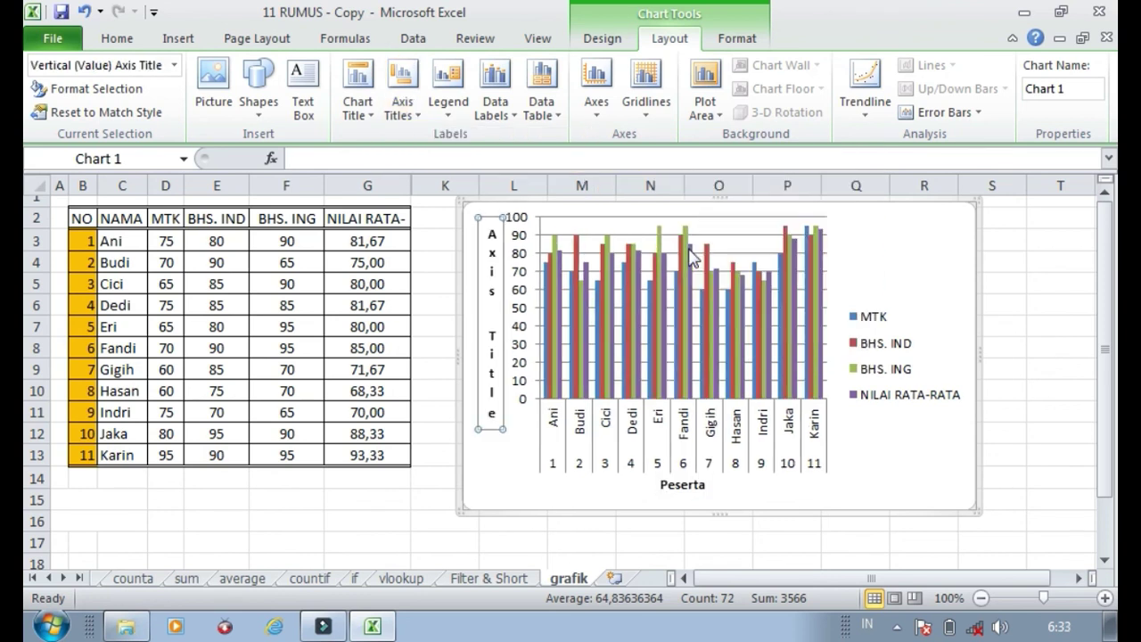
click(495, 236)
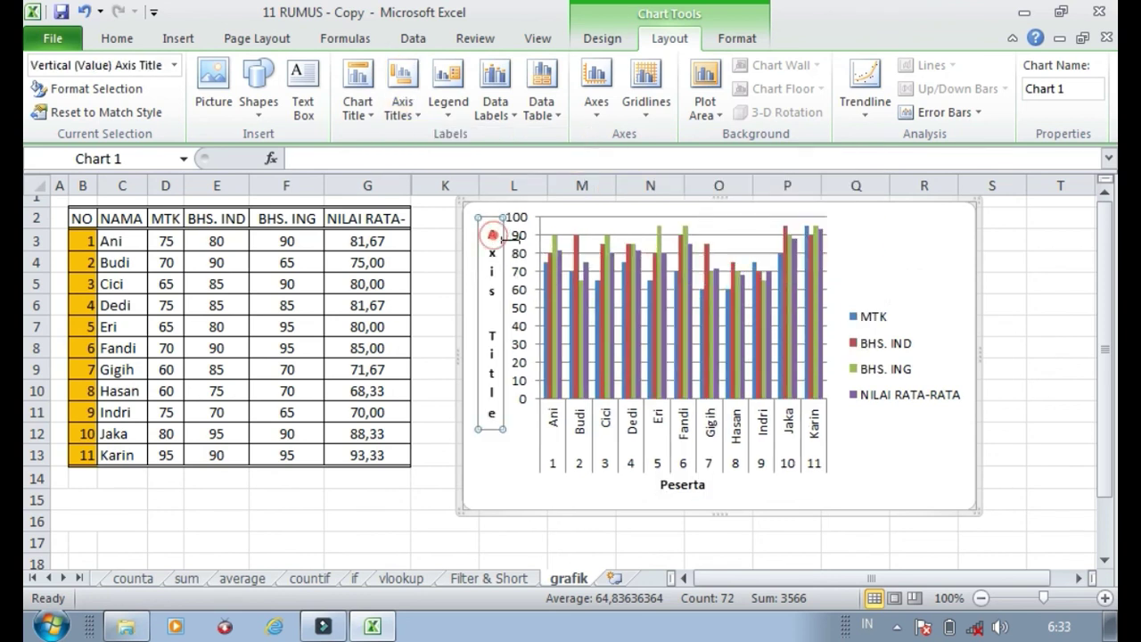
key(ctrl+a)
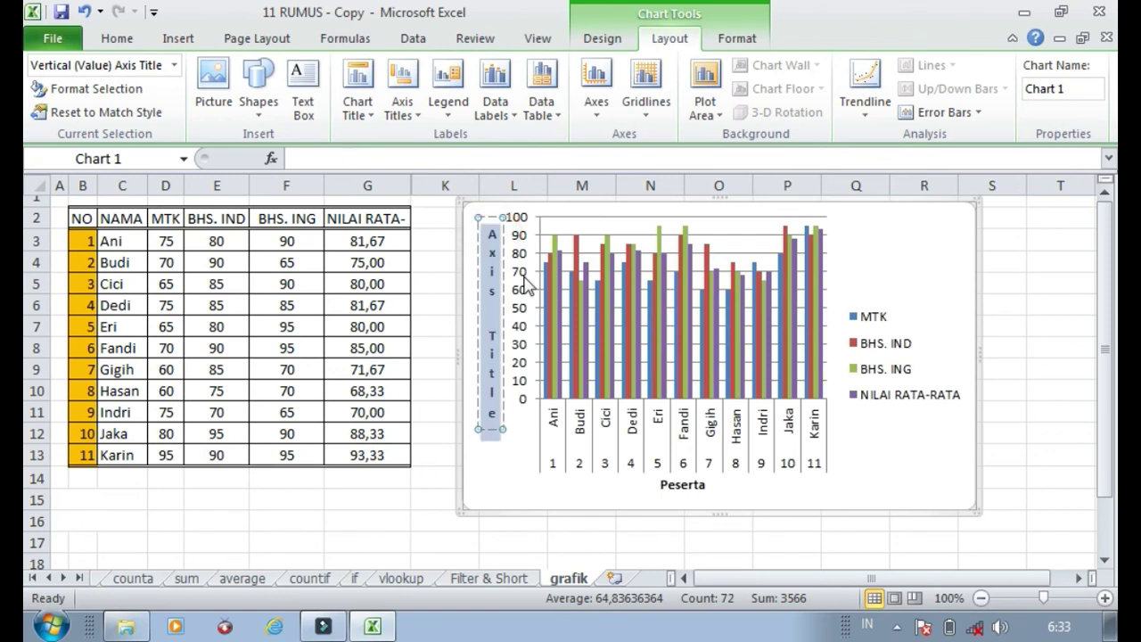
text(skala)
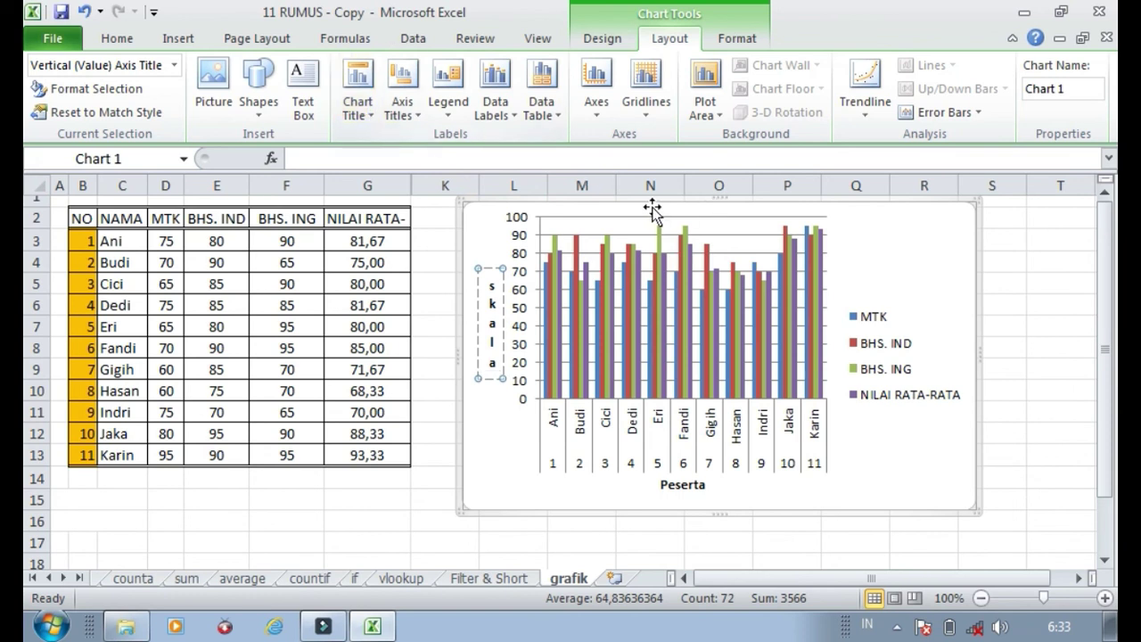
- Add a centered overlay chart title and move it off the columns into the empty area above the legend
click(370, 111)
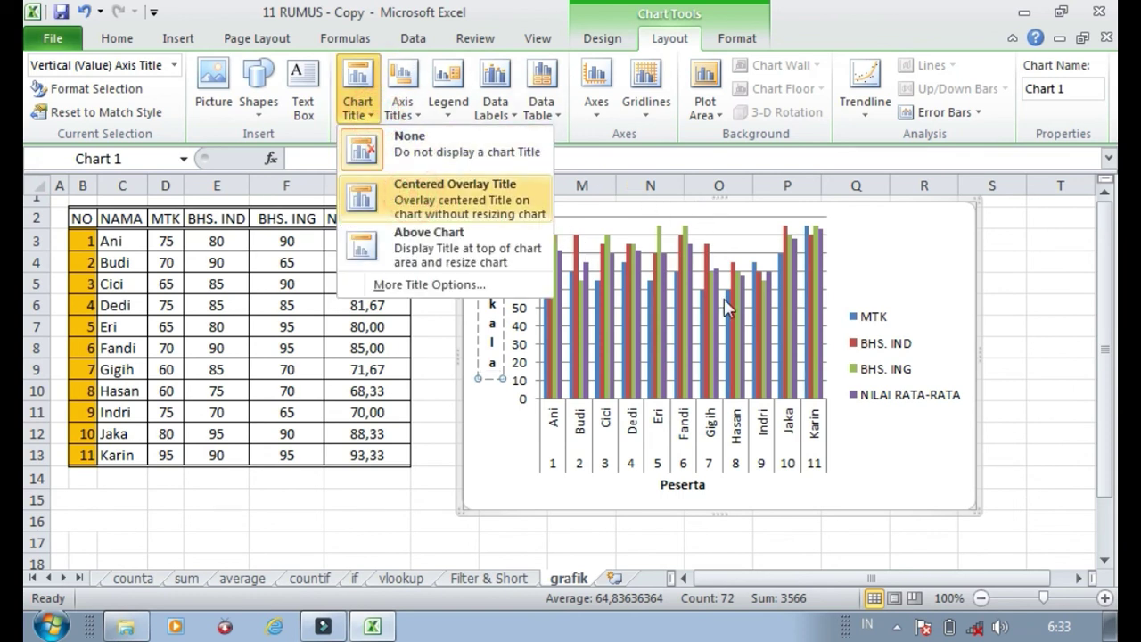
click(416, 201)
click(731, 229)
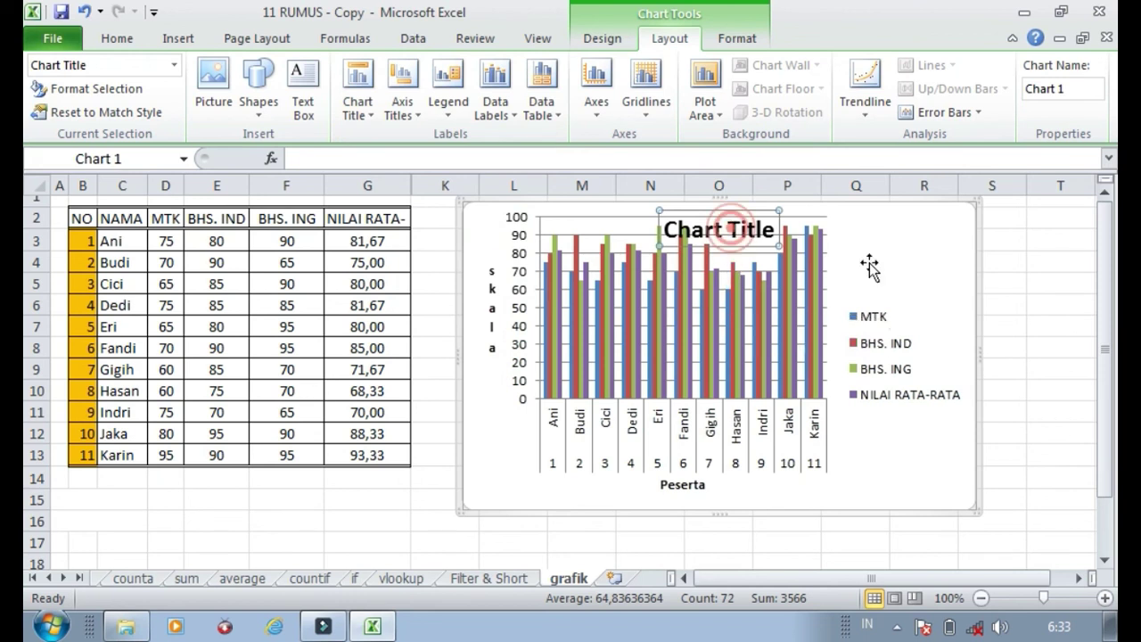
key(ctrl+a)
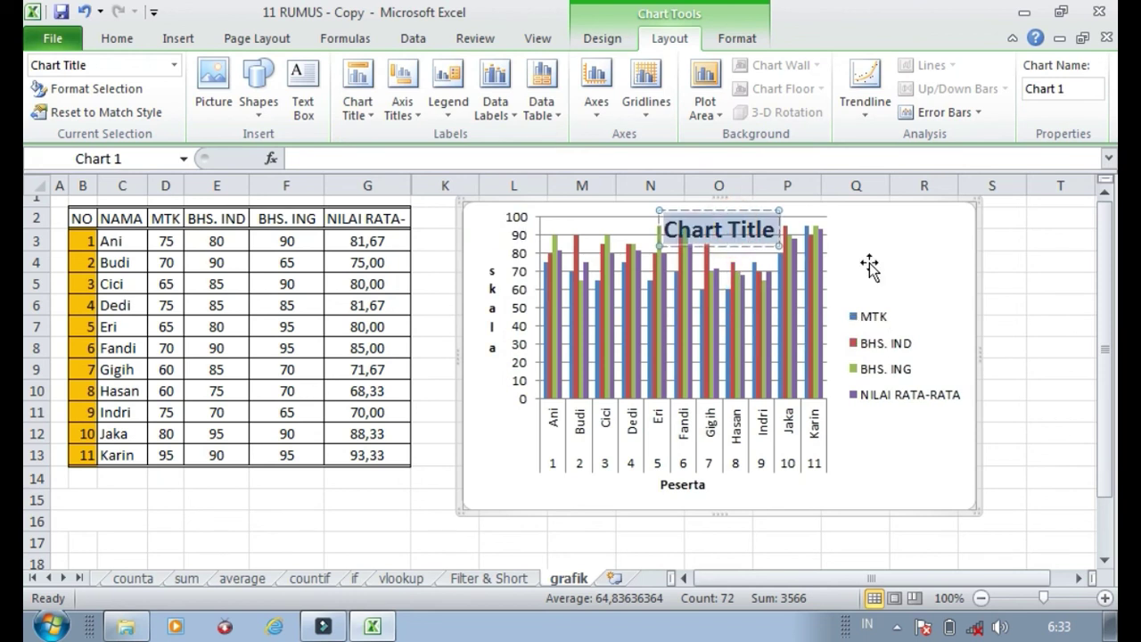
click(735, 211)
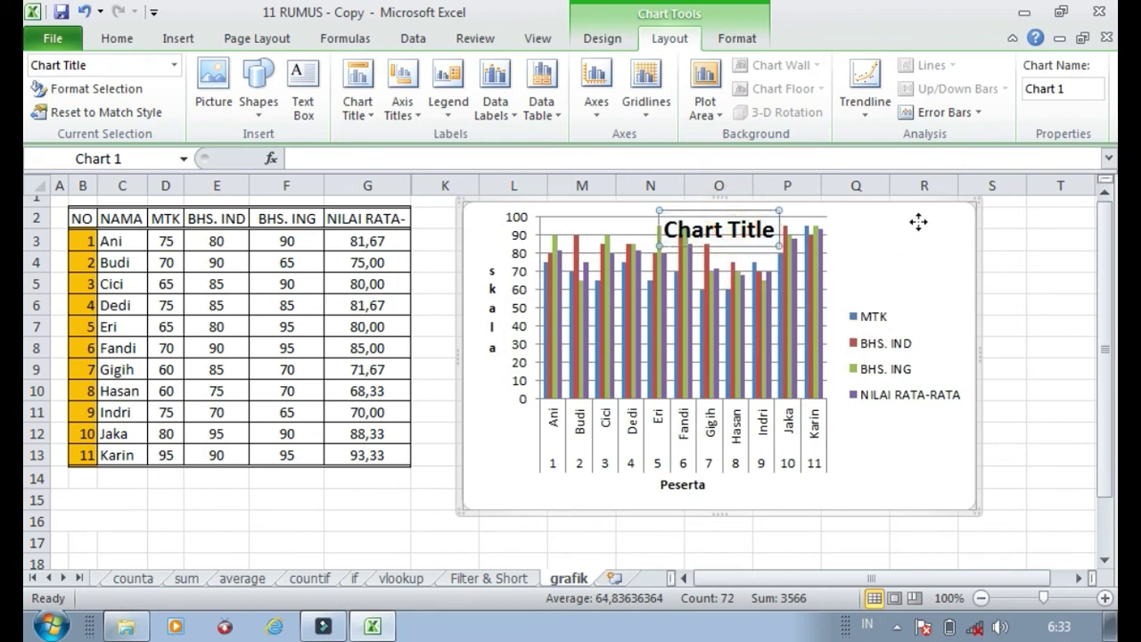
drag(913, 246, 911, 243)
- Replace the chart title text with Grafik Nilai on the first line and UN on the second
click(907, 239)
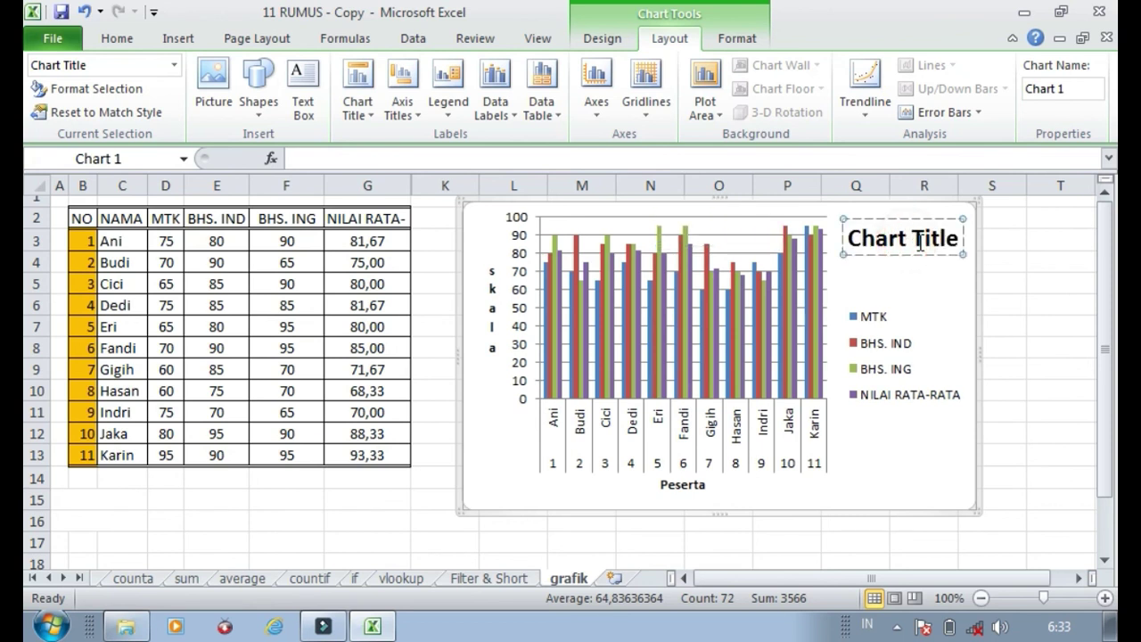
key(ctrl+a)
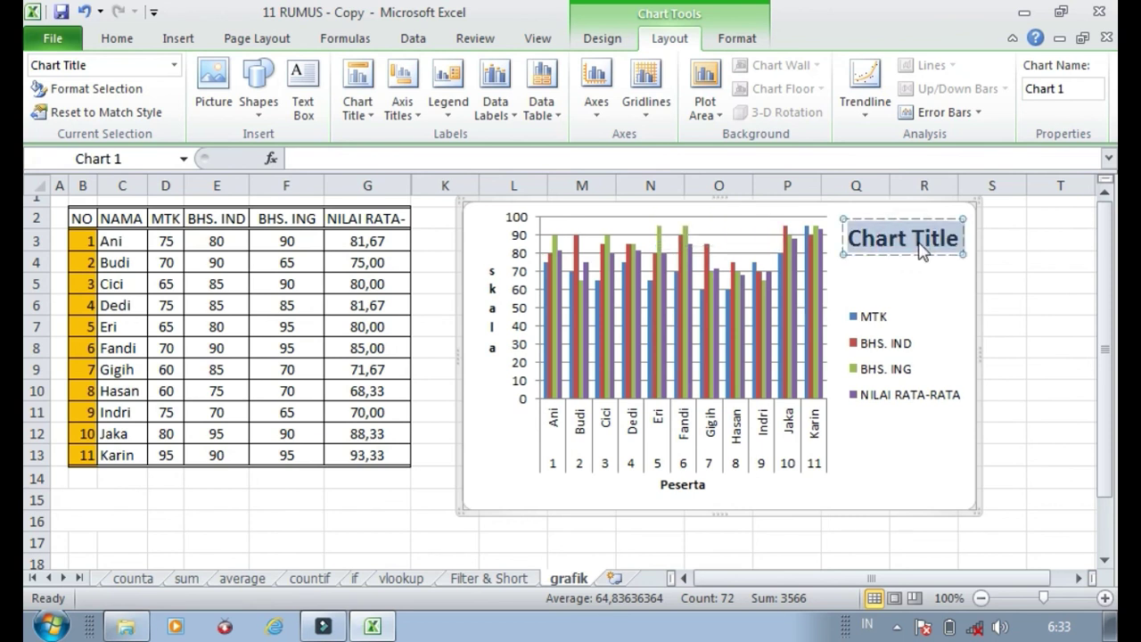
text(G)
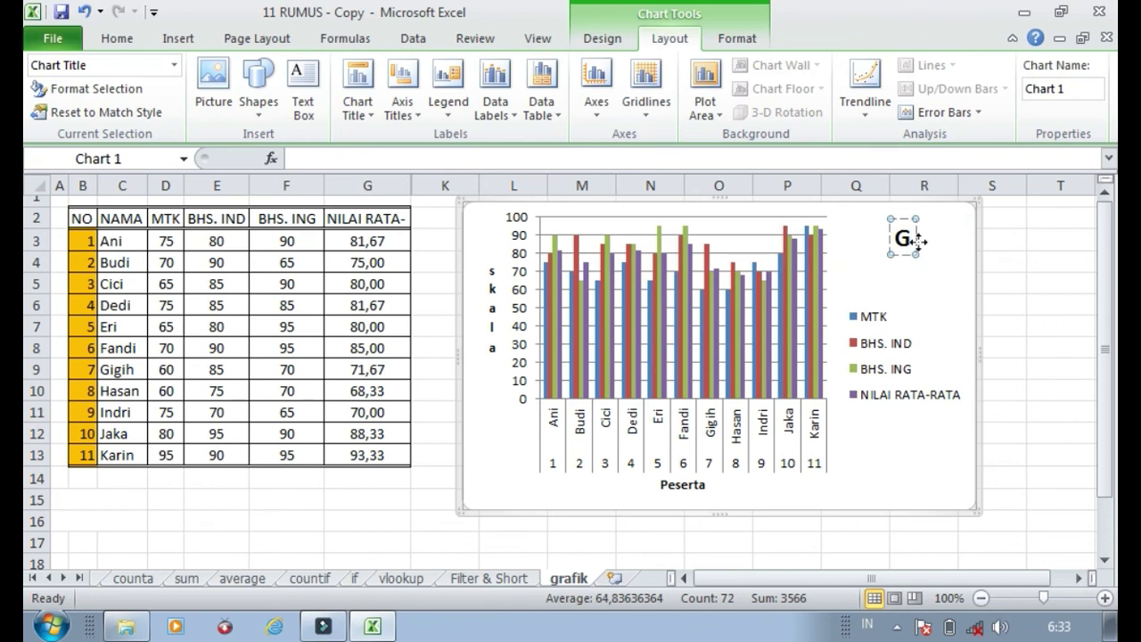
text(rafik)
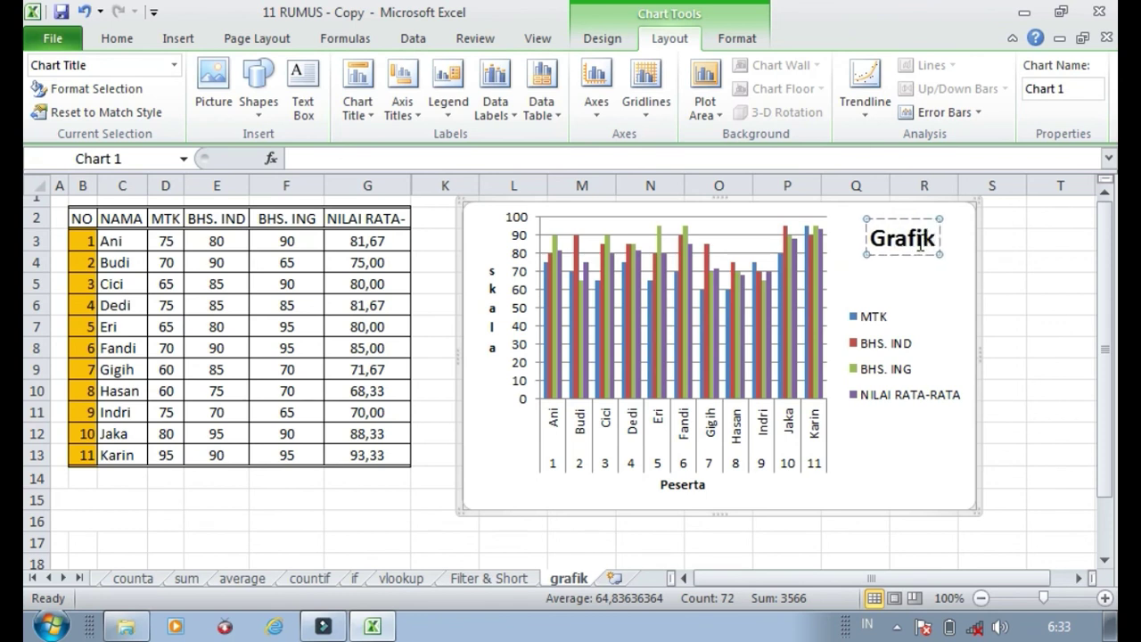
text( Nila)
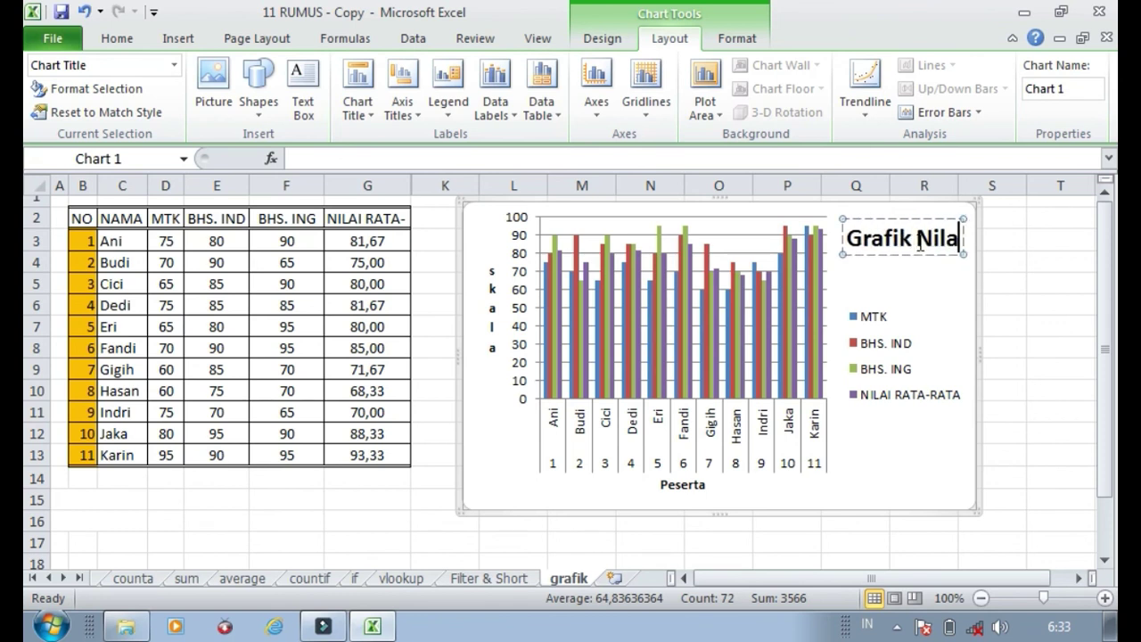
text(i)
key(Return)
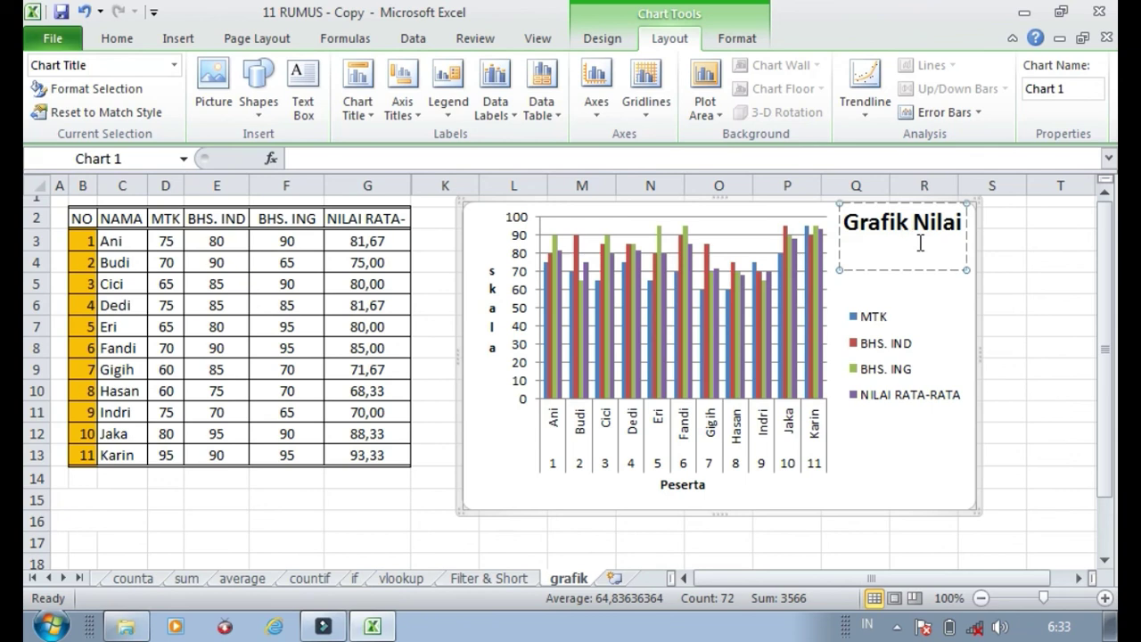
text(UN)
click(1059, 283)
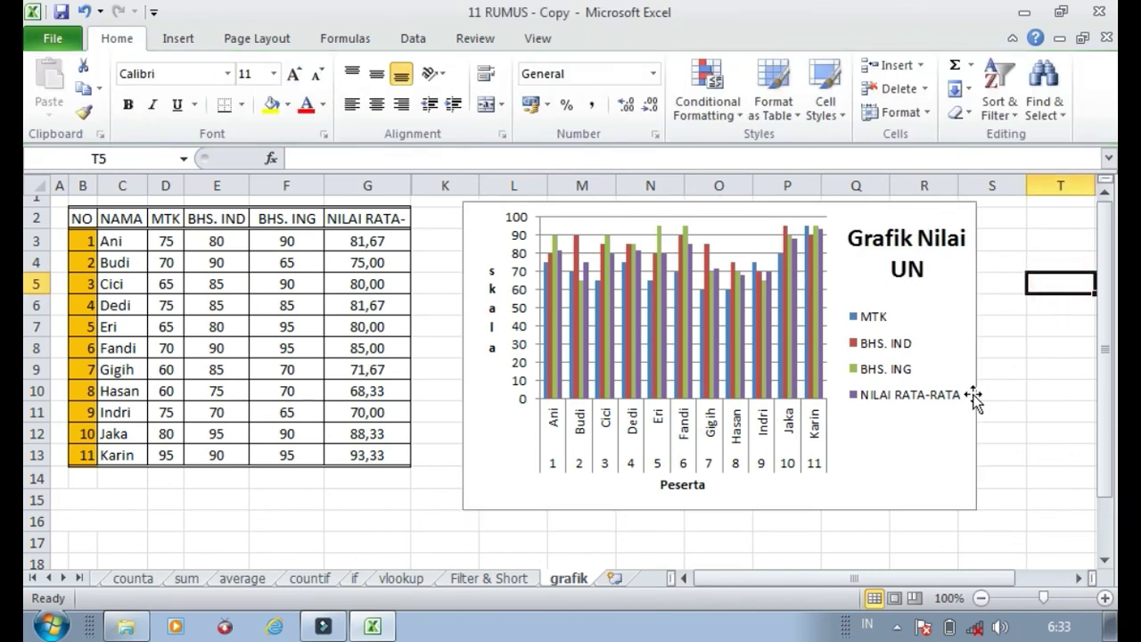